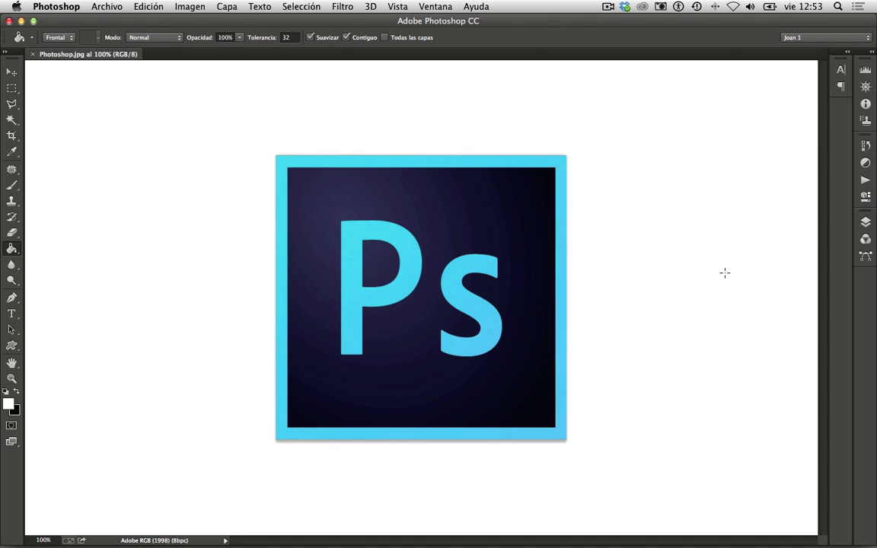
# Show the Photoshop menu's Preferencias submenu, from Generales through RAW de cámara
pyautogui.click(114, 6)
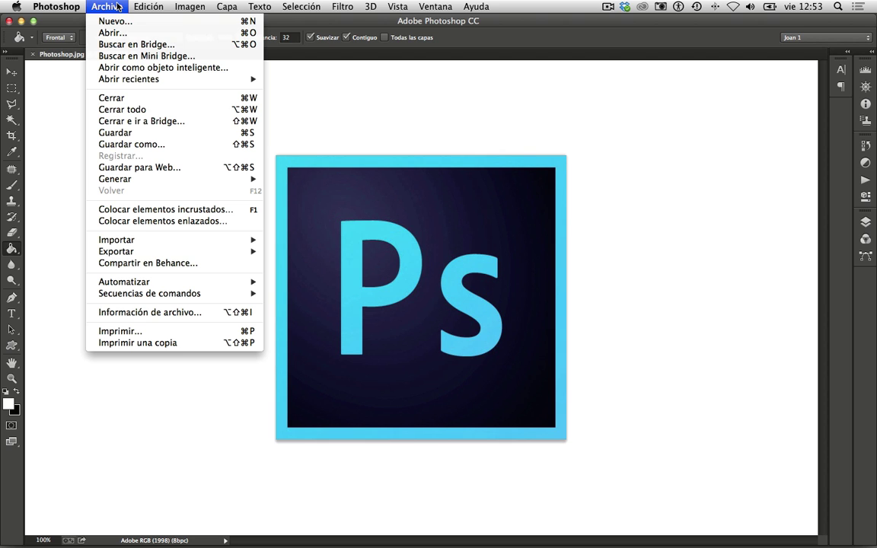
pyautogui.moveTo(65, 44)
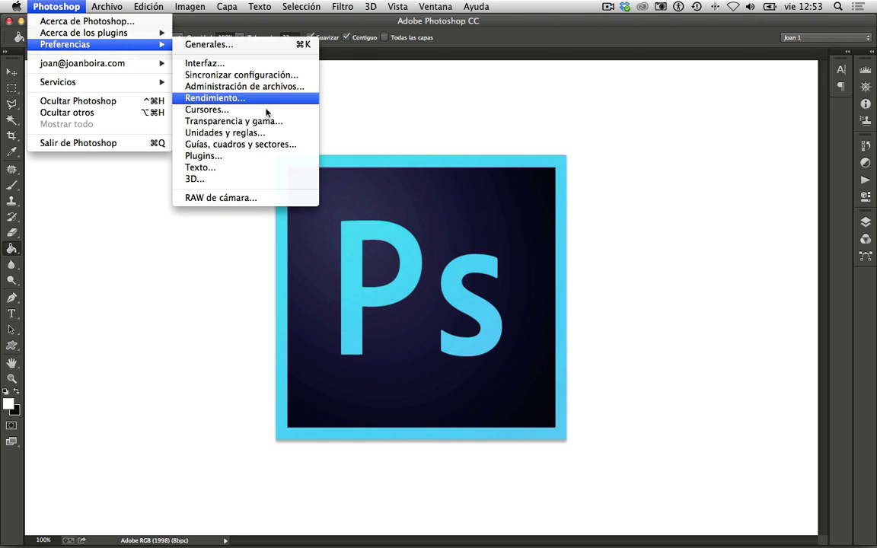
# Open the RAW de cámara preferences dialog from the Preferencias submenu
pyautogui.click(283, 203)
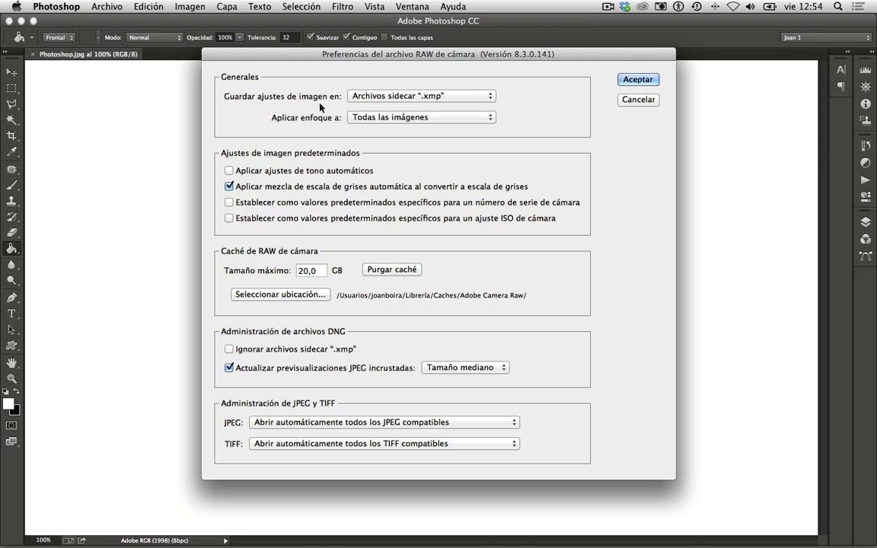
# Show the 'Guardar ajustes de imagen en' choices: Camera Raw database or sidecar .xmp files
pyautogui.click(455, 100)
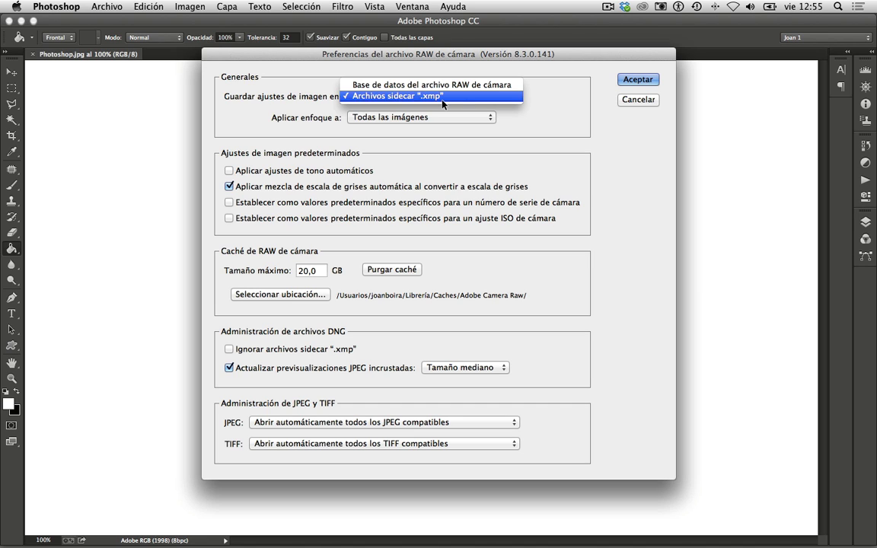
# Keep settings in Archivos sidecar .xmp and show the 'Aplicar enfoque a' sharpening choices
pyautogui.click(553, 102)
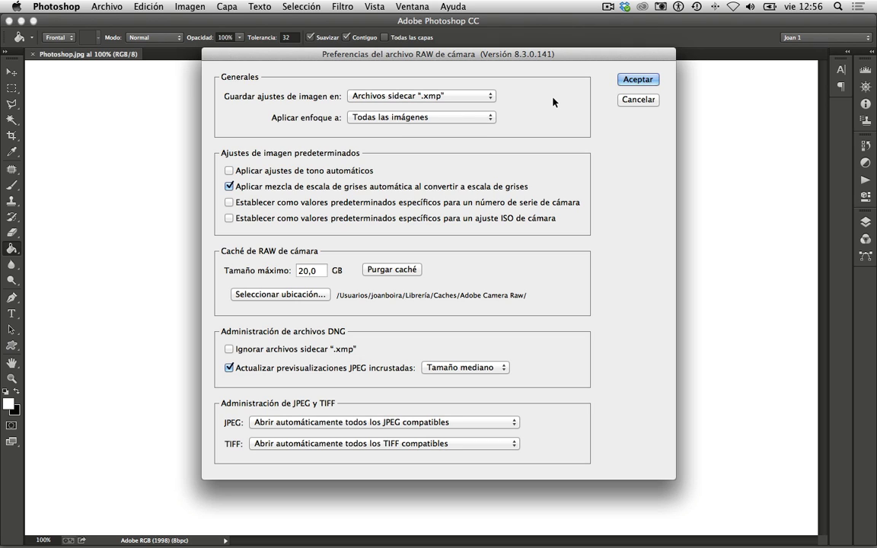
pyautogui.click(484, 118)
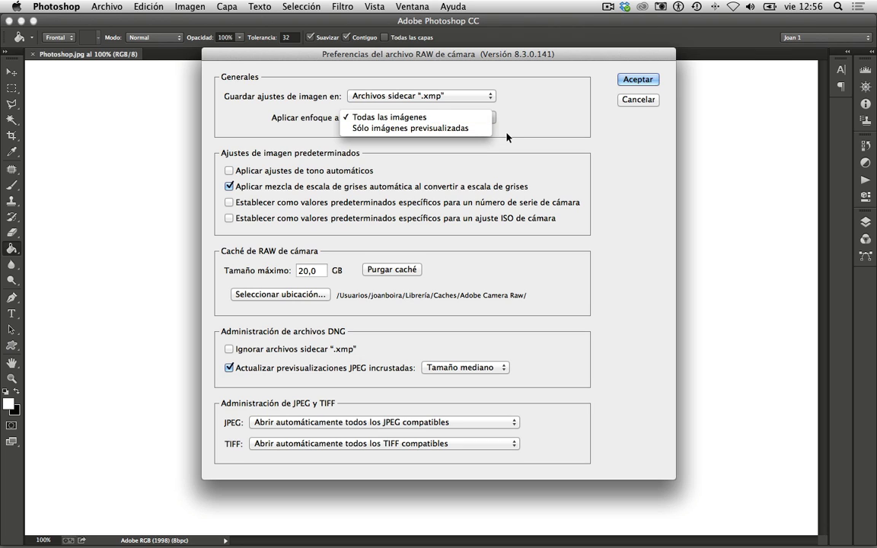
# Leave 'Aplicar enfoque a' set to Todas las imágenes
pyautogui.click(485, 117)
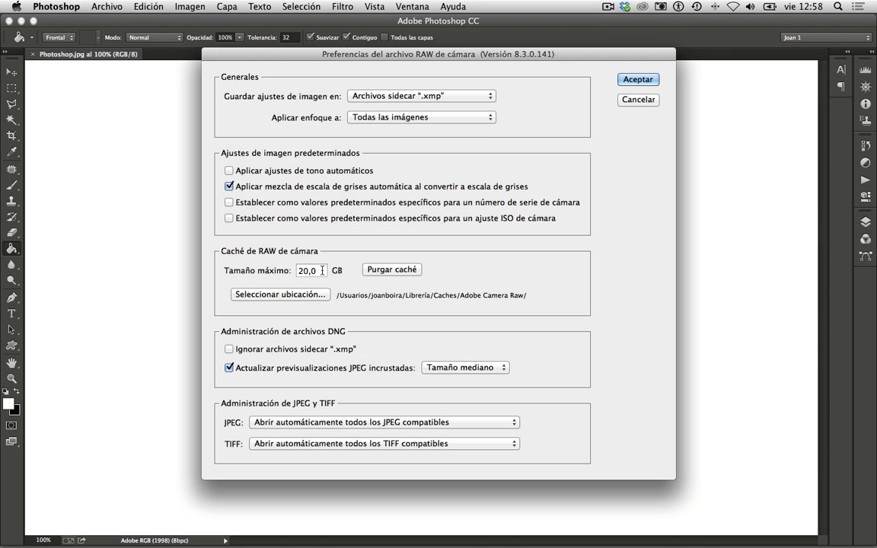
# Purge the Caché de RAW de cámara with Purgar caché
pyautogui.click(390, 271)
pyautogui.click(486, 96)
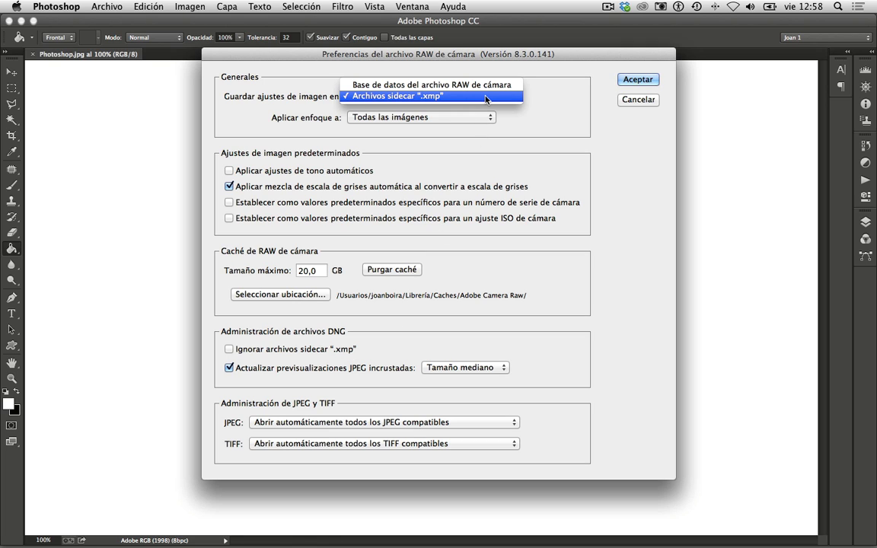
pyautogui.click(486, 97)
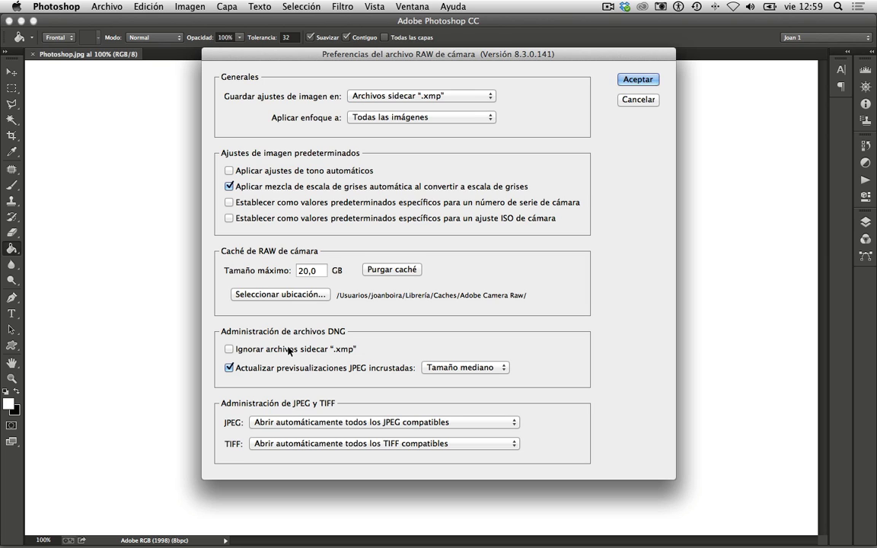
pyautogui.click(289, 350)
pyautogui.click(289, 350)
pyautogui.click(478, 369)
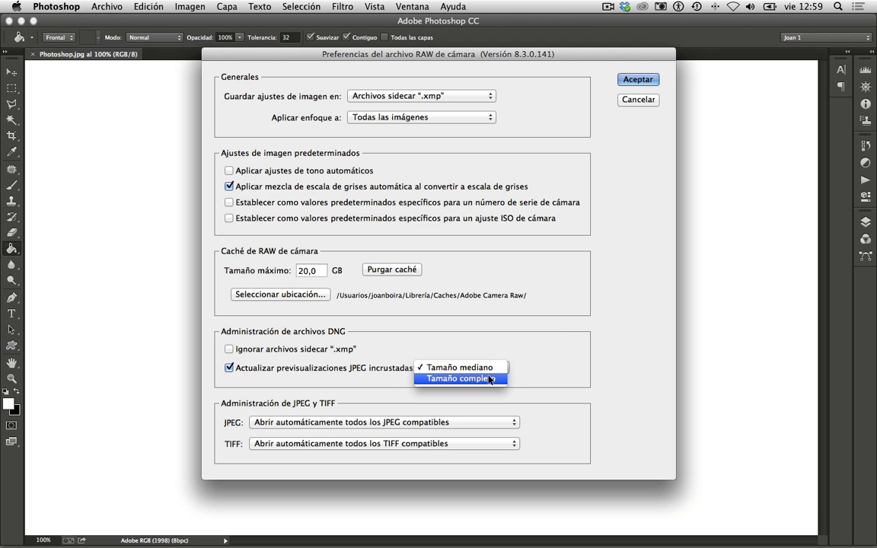
pyautogui.click(491, 366)
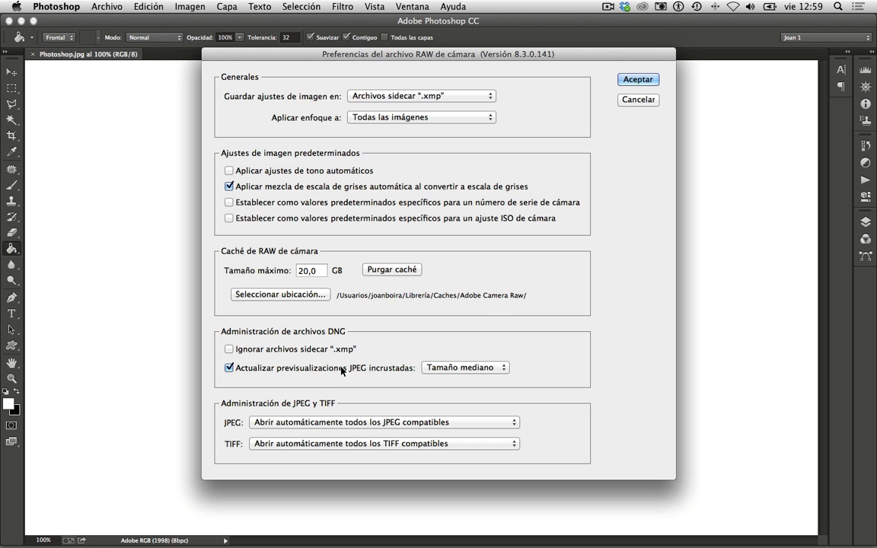
pyautogui.moveTo(425, 59); pyautogui.dragTo(423, 43)
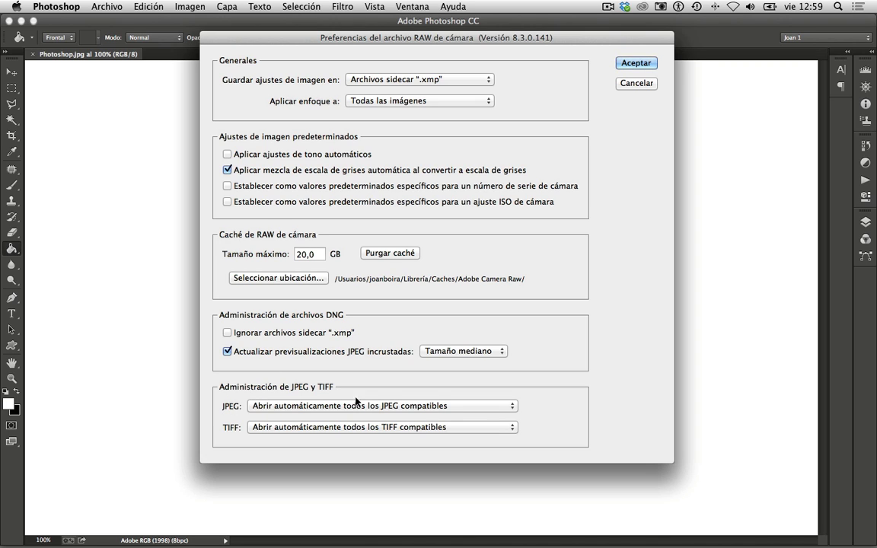
pyautogui.click(477, 406)
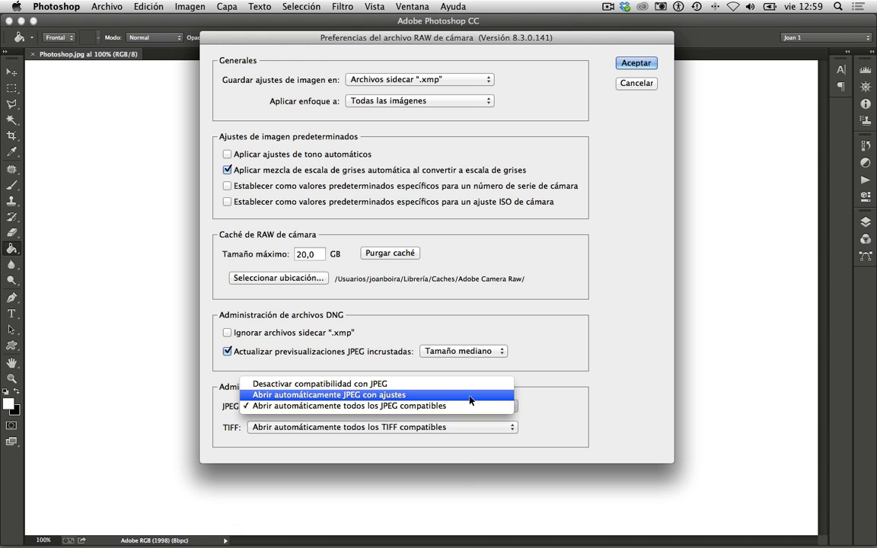
pyautogui.click(466, 384)
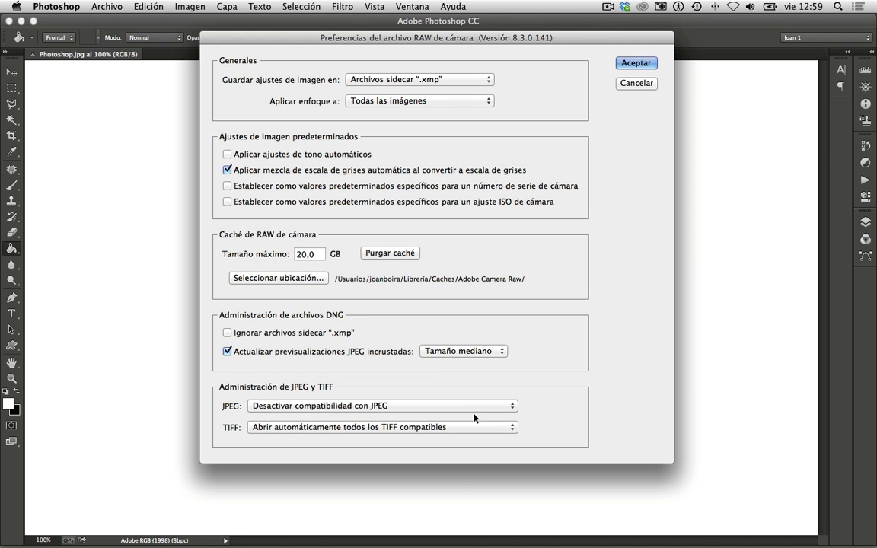
pyautogui.click(495, 406)
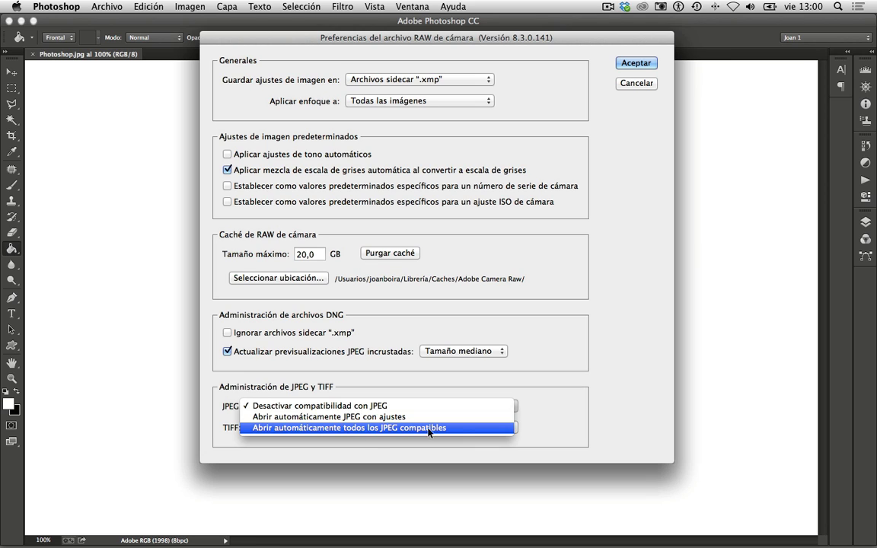
pyautogui.click(457, 432)
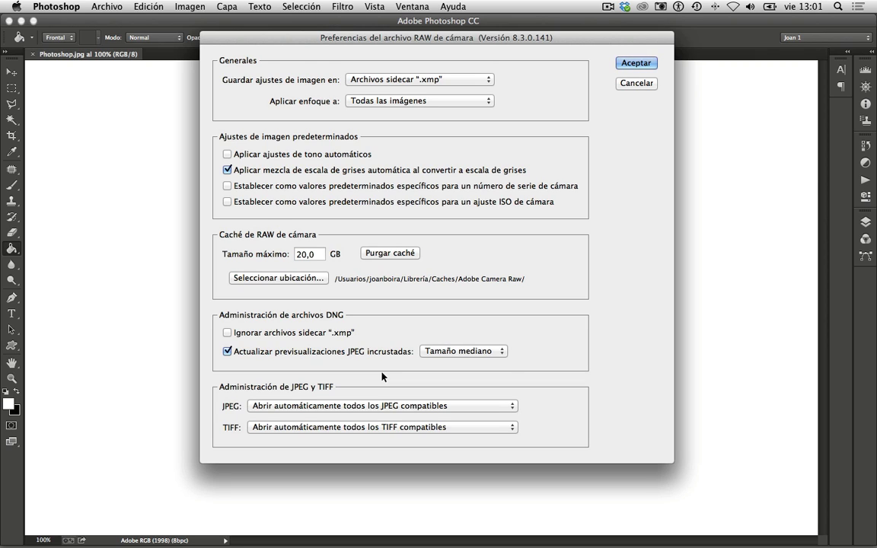
# Accept the Camera Raw preferences and browse the Open dialog to the 1. Histograma folder
pyautogui.click(638, 64)
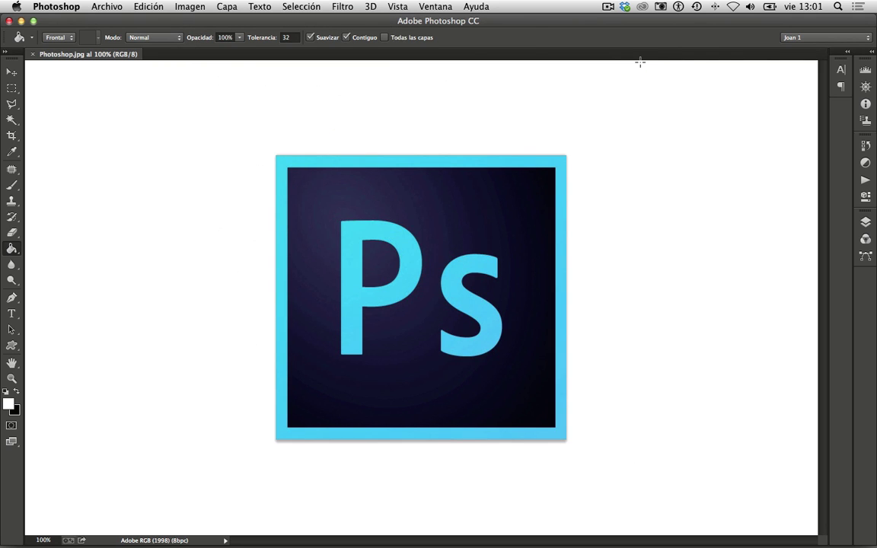
pyautogui.press('super+o')
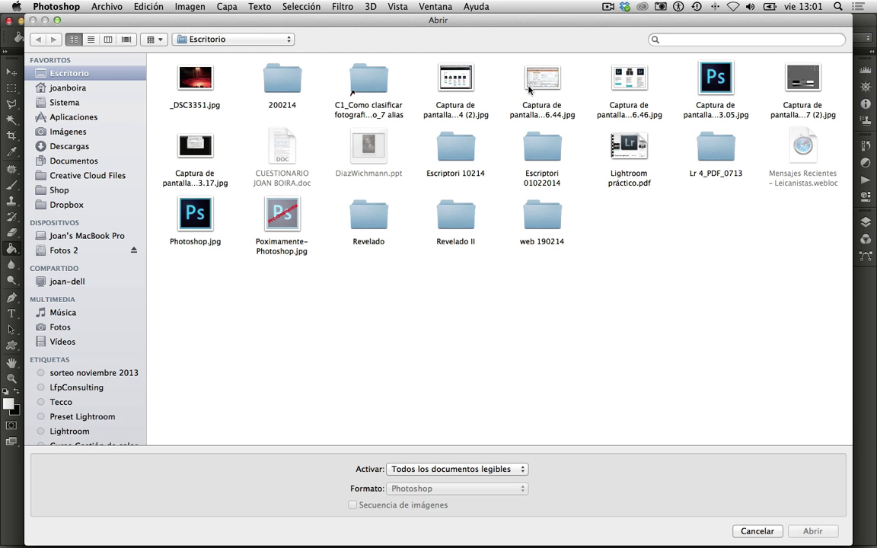
pyautogui.click(186, 39)
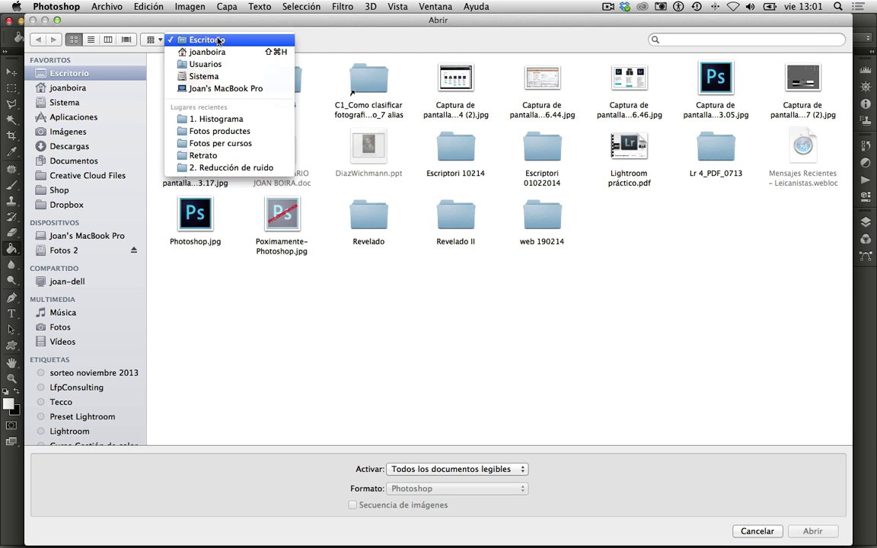
pyautogui.click(253, 117)
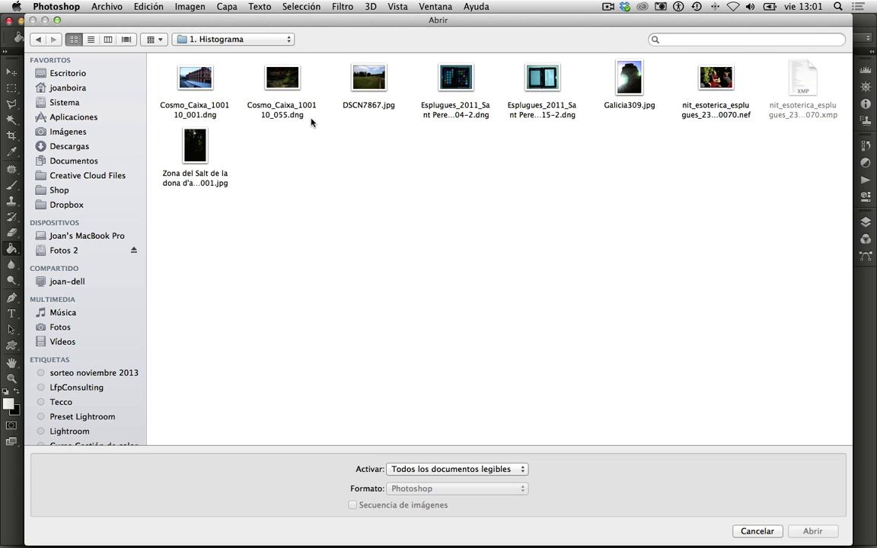
# Open DSCN7867.jpg in Camera Raw, then cancel without keeping changes
pyautogui.click(367, 84)
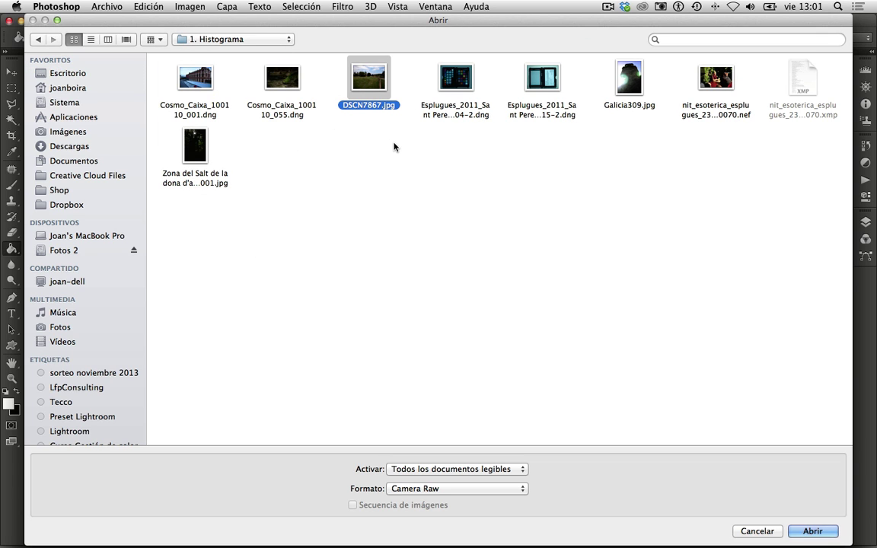
pyautogui.click(826, 530)
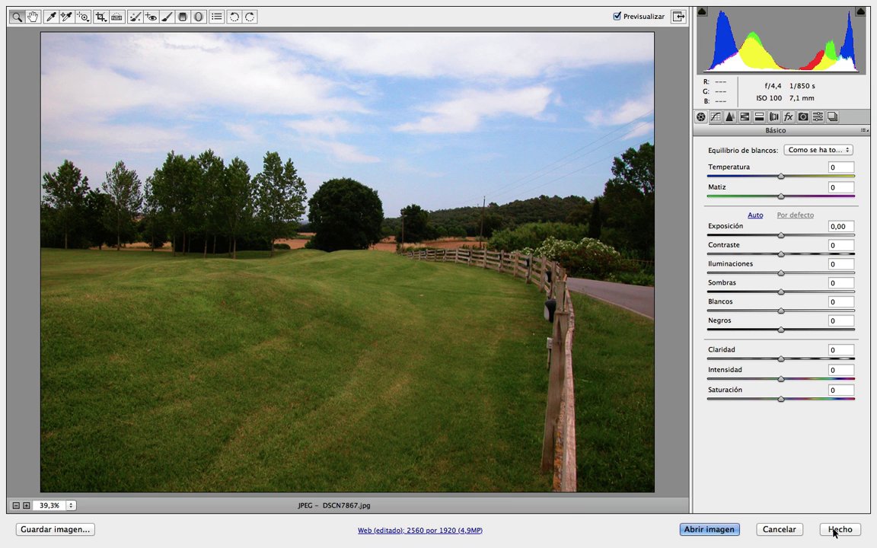
pyautogui.click(780, 530)
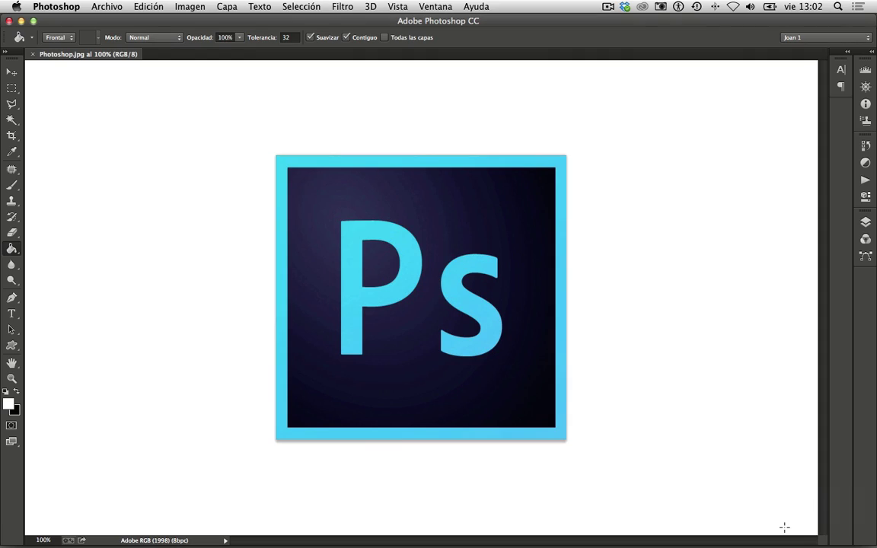
# Open DSCN7867.jpg from 1. Histograma as a regular Photoshop document at 33,3%
pyautogui.press('super+o')
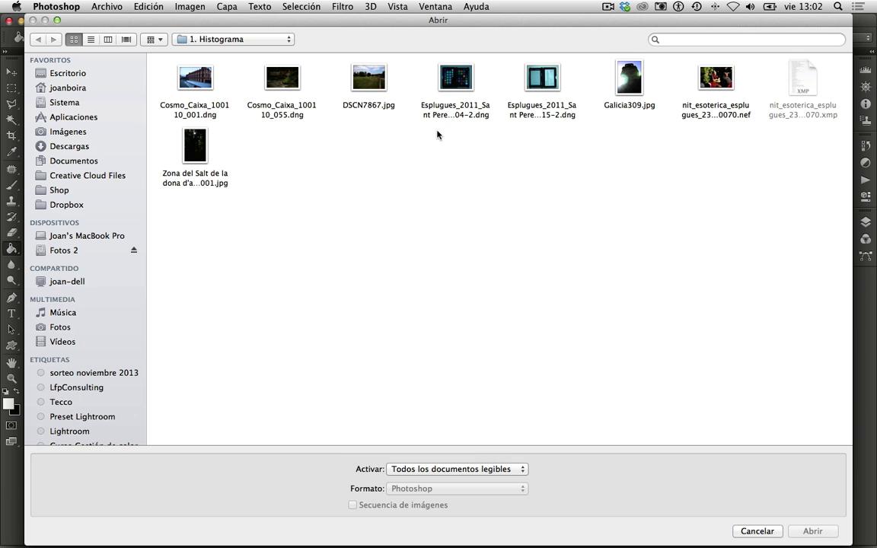
pyautogui.click(356, 73)
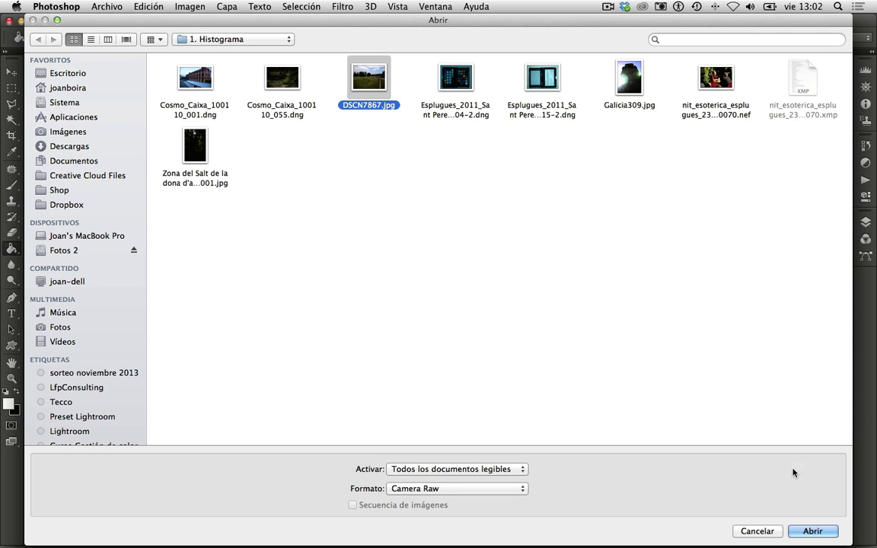
pyautogui.click(813, 530)
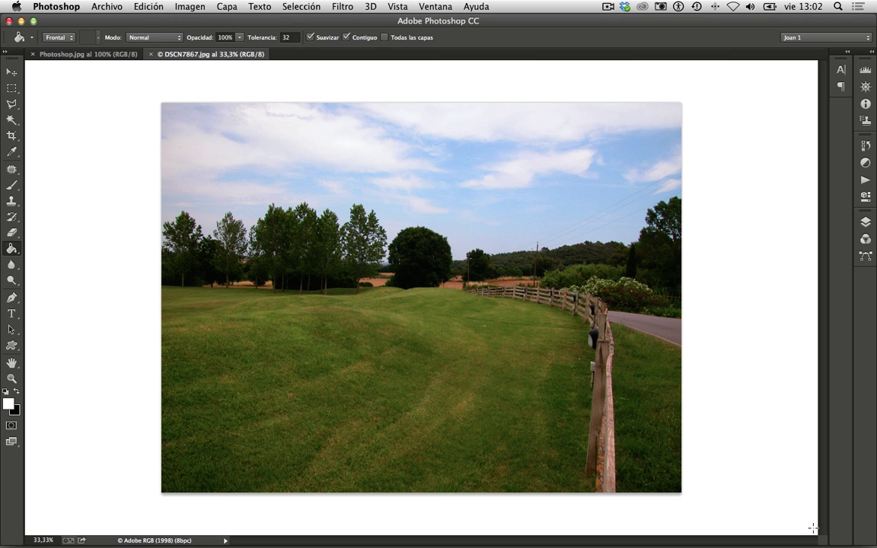
pyautogui.click(68, 8)
pyautogui.moveTo(99, 44)
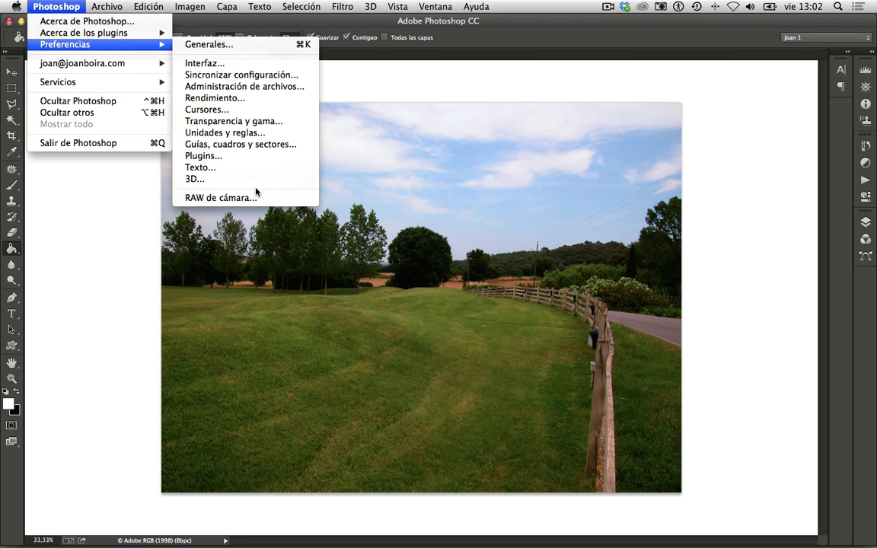
# Confirm Camera Raw preferences unchanged, close DSCN7867 without saving, and reopen the Open dialog
pyautogui.click(249, 199)
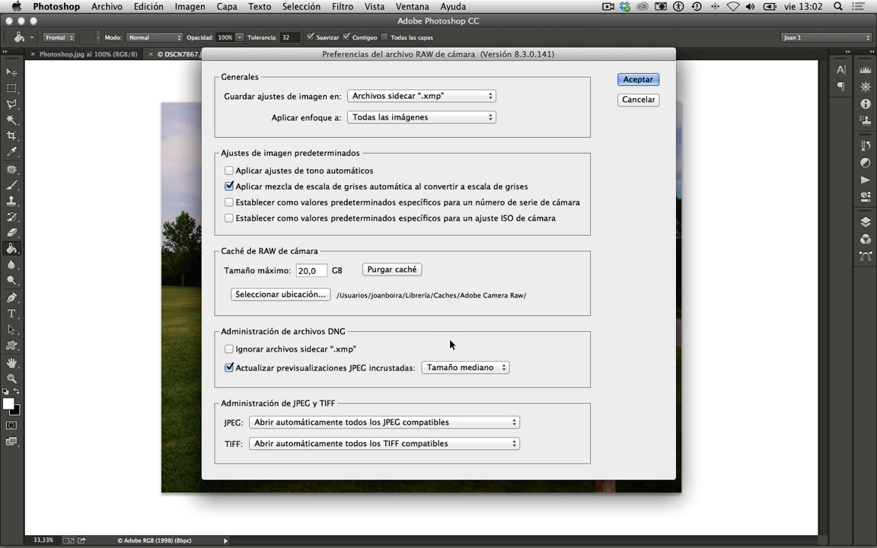
pyautogui.click(638, 80)
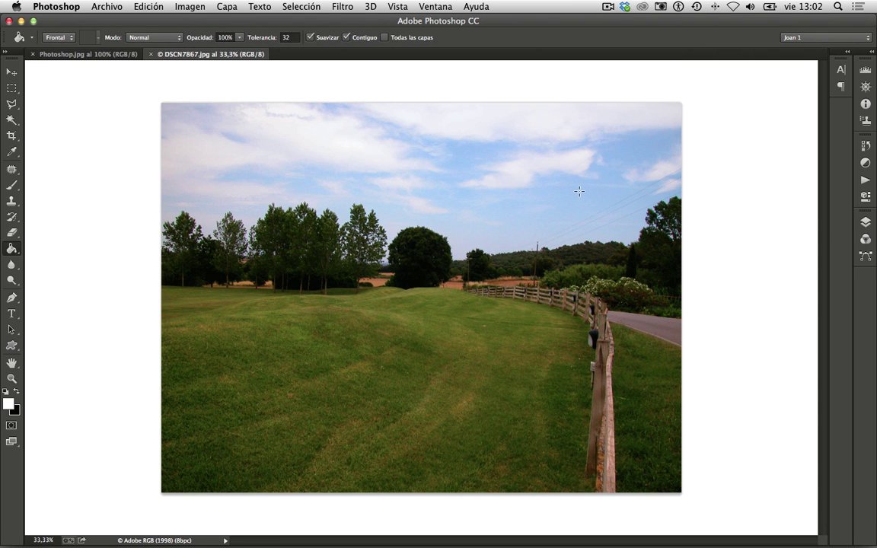
pyautogui.press('super+w')
pyautogui.click(342, 200)
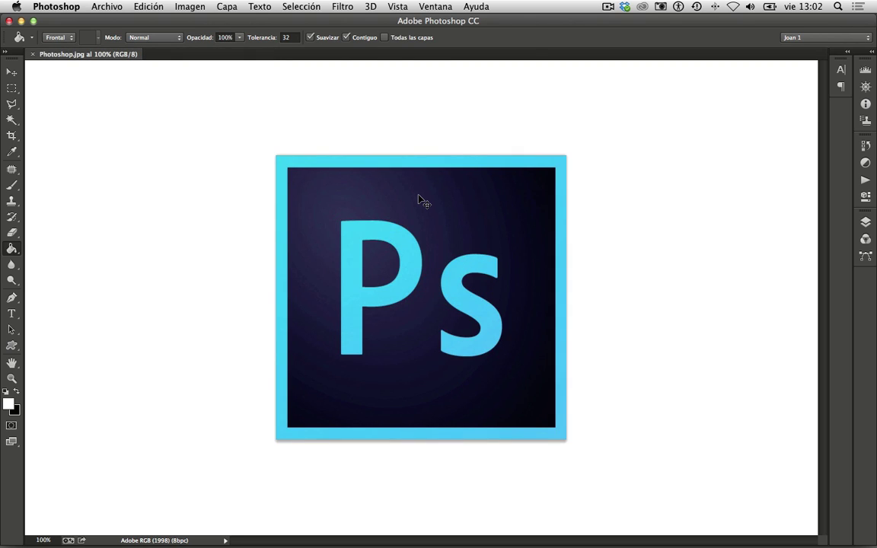
pyautogui.press('super+o')
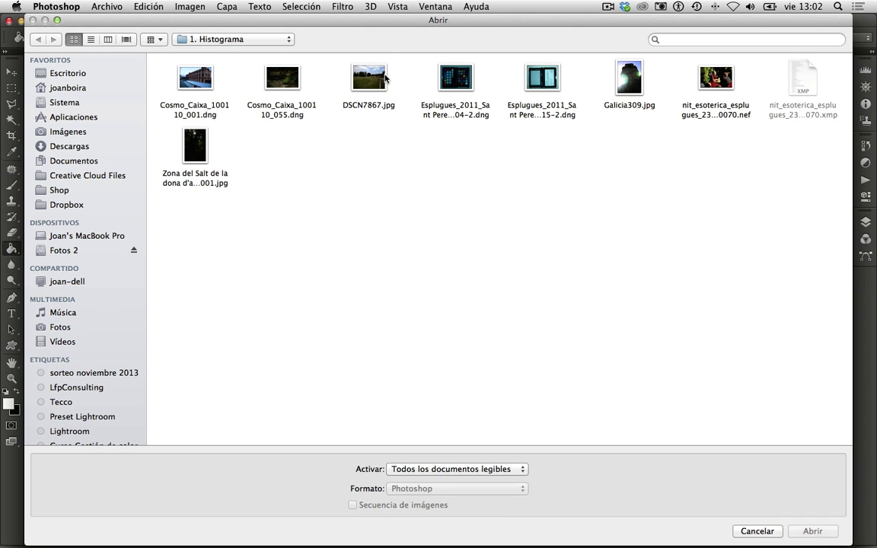
# Select DSCN7867.jpg and open it in Camera Raw with default Básico settings
pyautogui.click(382, 78)
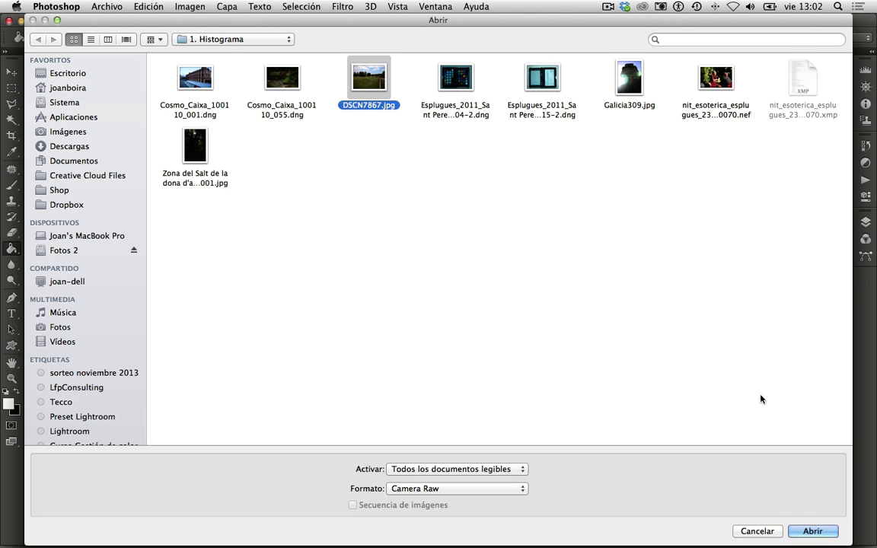
pyautogui.click(810, 532)
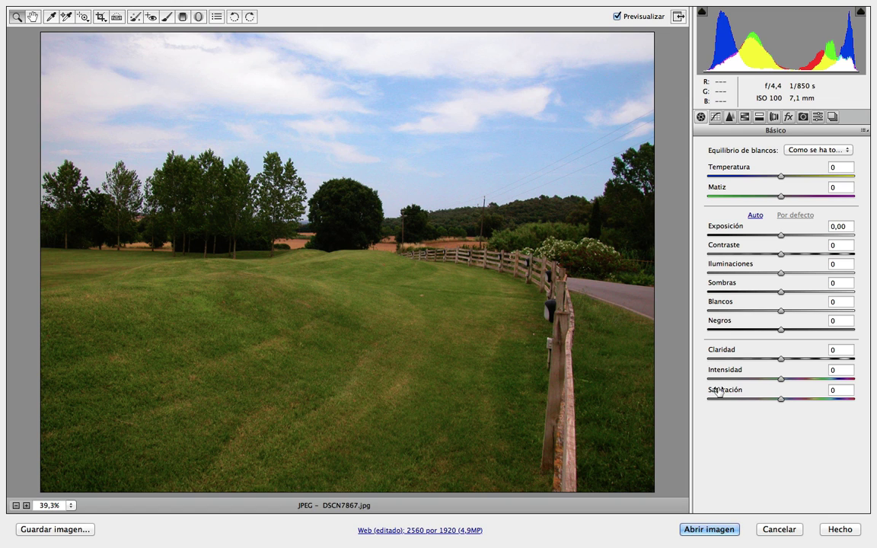
pyautogui.click(678, 16)
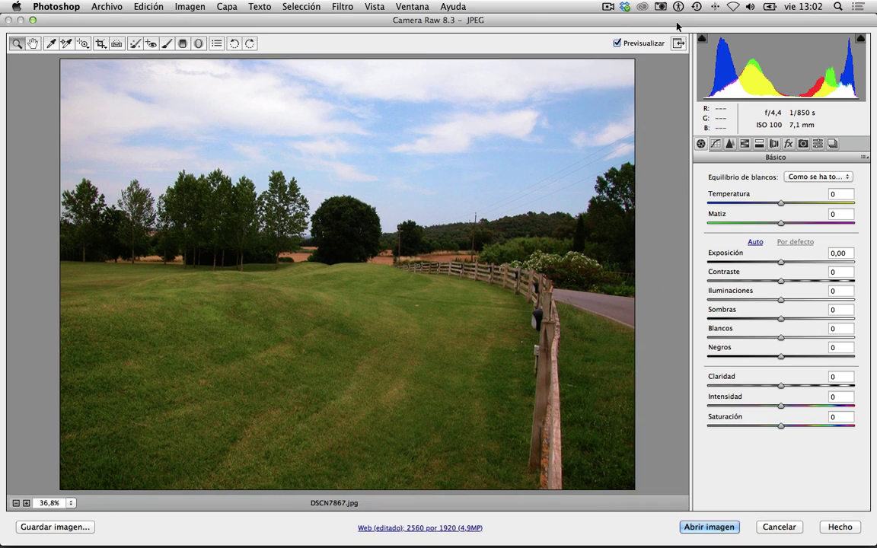
pyautogui.click(33, 20)
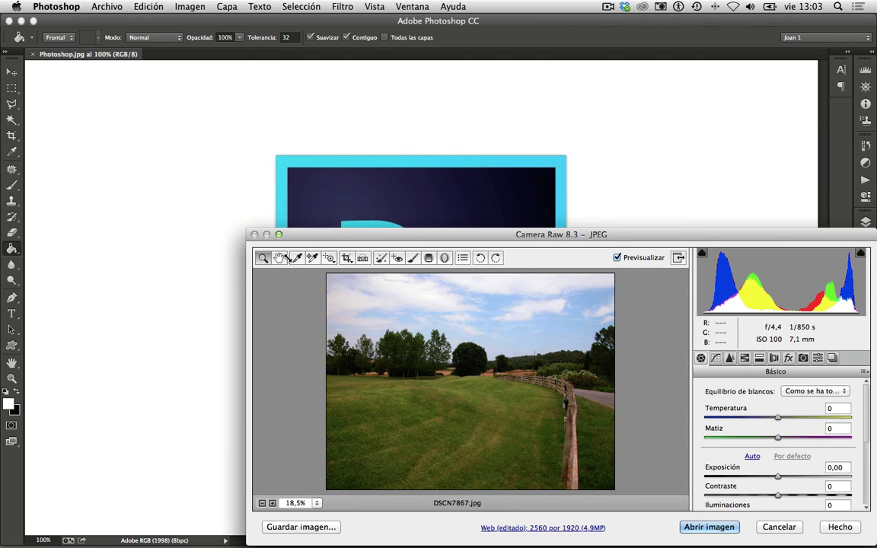
pyautogui.moveTo(525, 237); pyautogui.dragTo(385, 112)
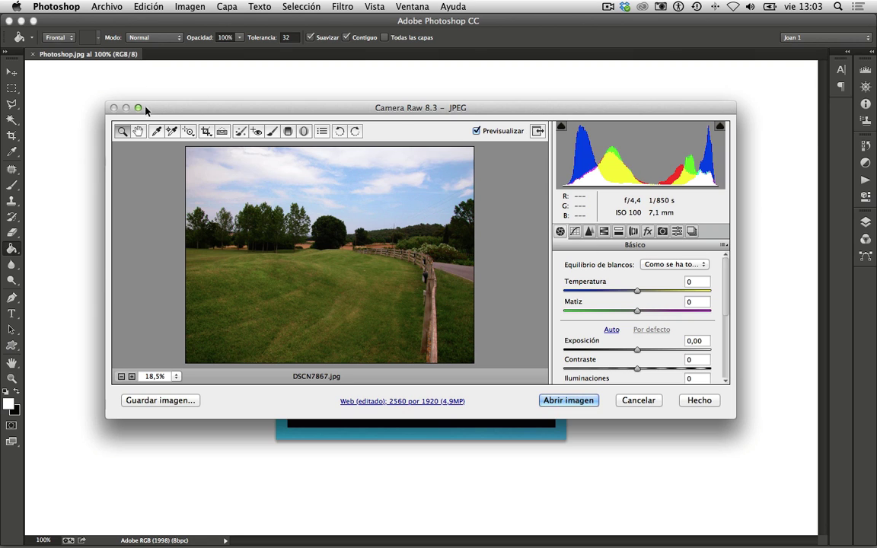
pyautogui.click(538, 133)
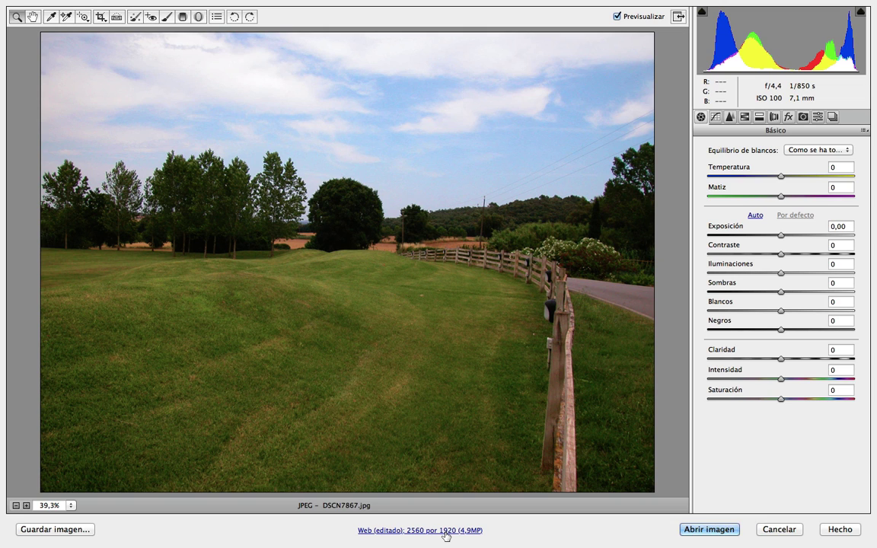
# Open Camera Raw's workflow options and load the Web preset: sRGB, 8 bits/canal, 72 ppi
pyautogui.click(446, 536)
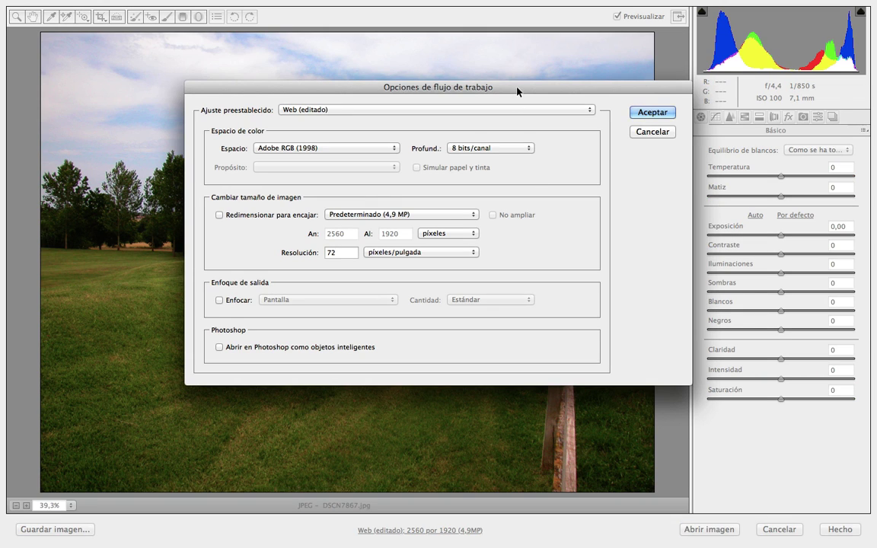
pyautogui.moveTo(517, 88); pyautogui.dragTo(487, 72)
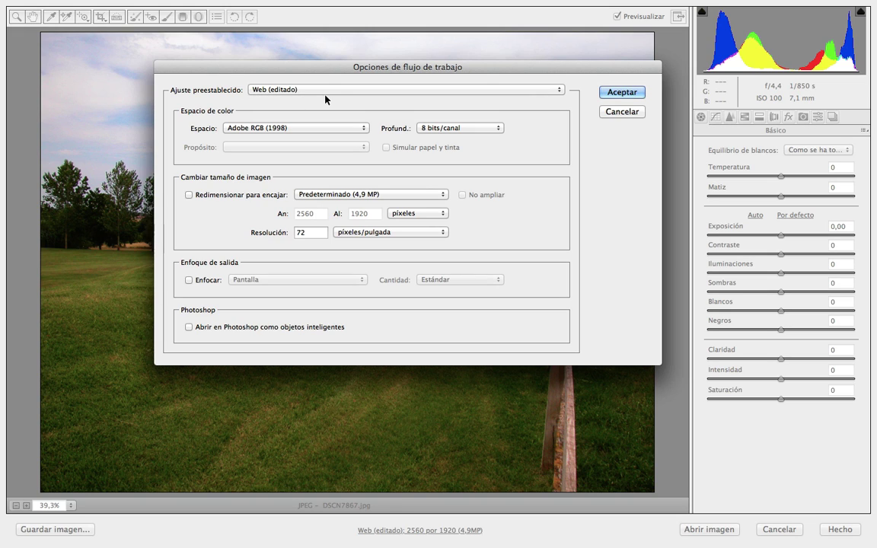
pyautogui.click(365, 91)
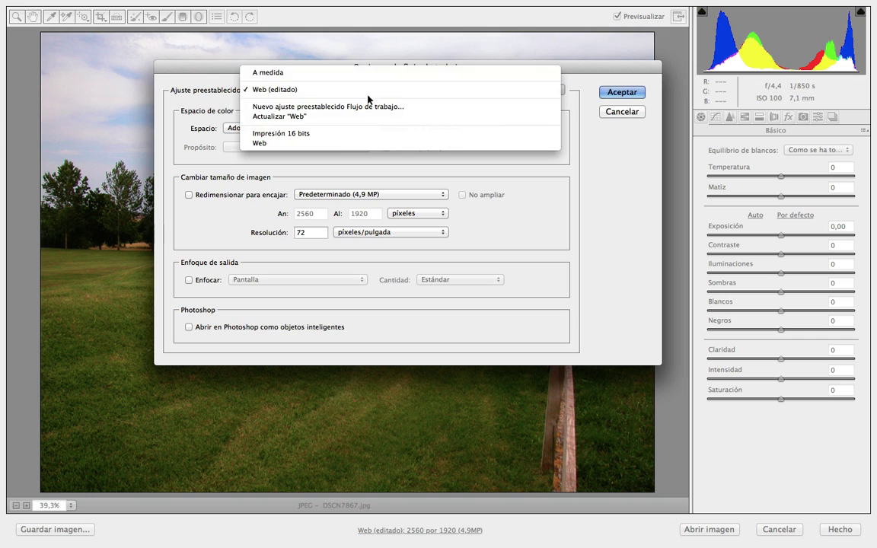
pyautogui.click(370, 134)
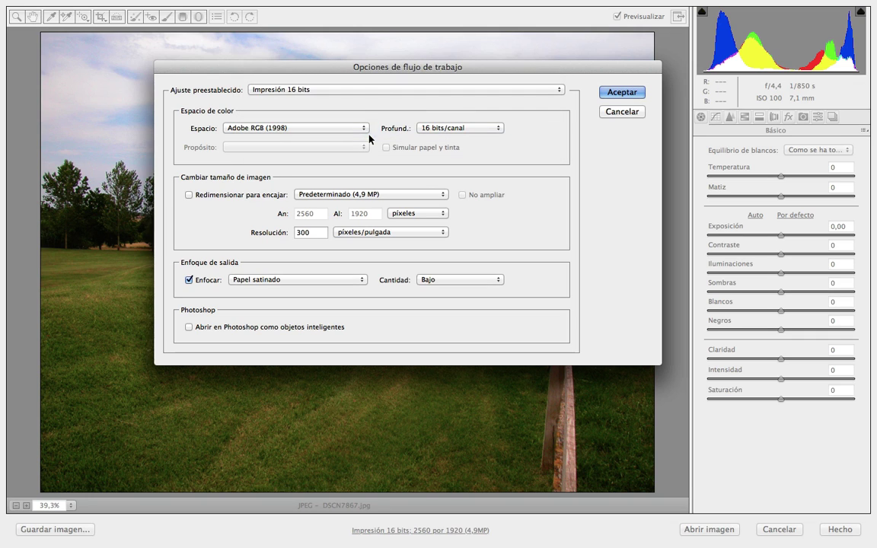
pyautogui.click(391, 88)
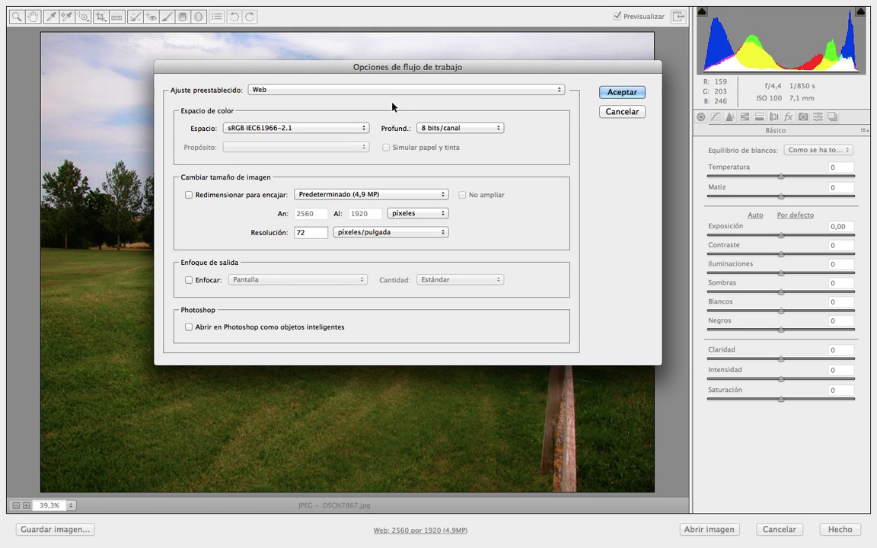
pyautogui.click(397, 90)
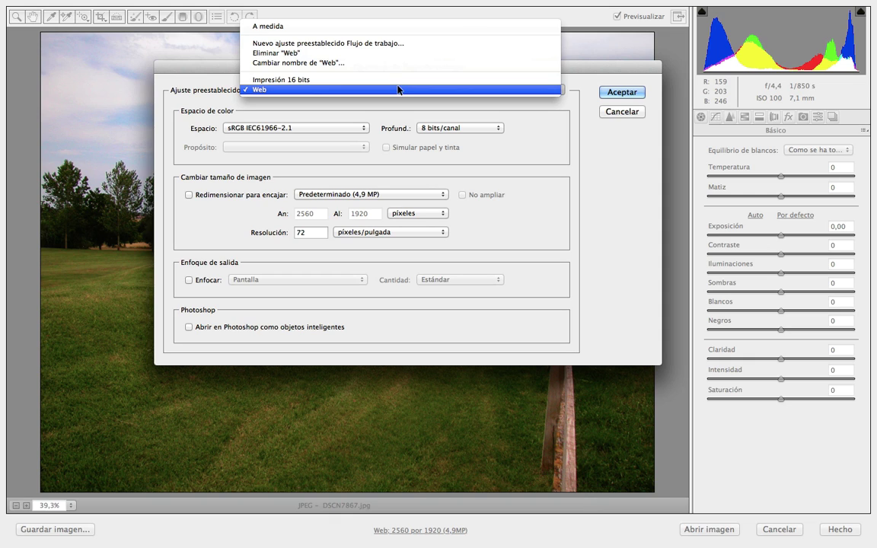
pyautogui.click(499, 110)
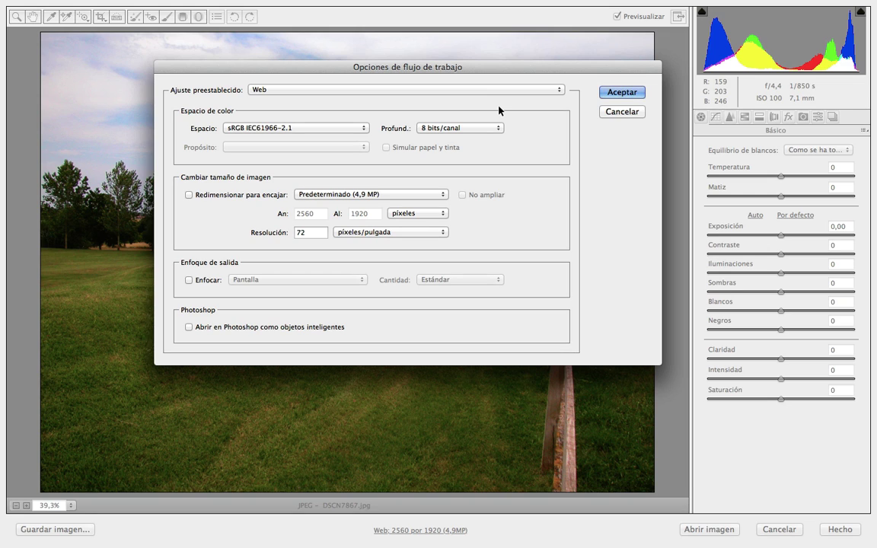
# Keep sRGB and 8 bits/canal, and enable Redimensionar para encajar with Anchura y altura 1000 × 1000
pyautogui.click(363, 128)
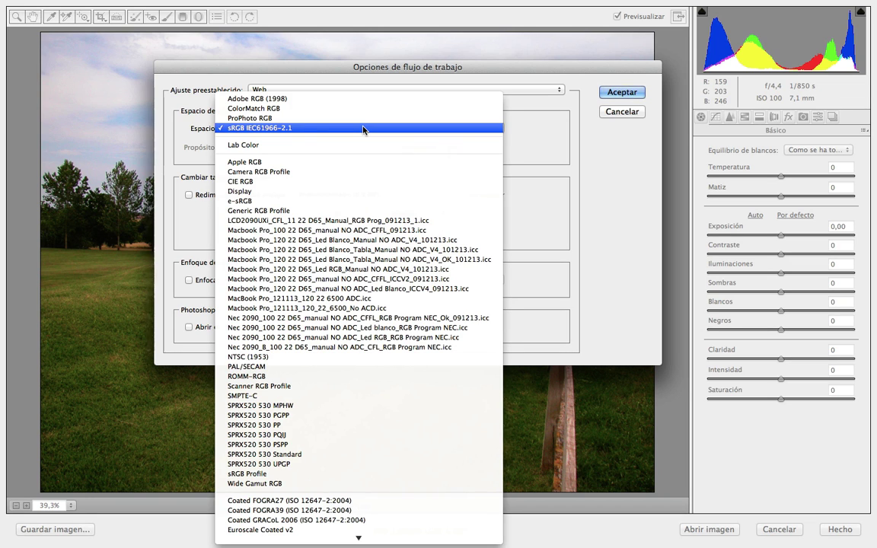
pyautogui.click(363, 128)
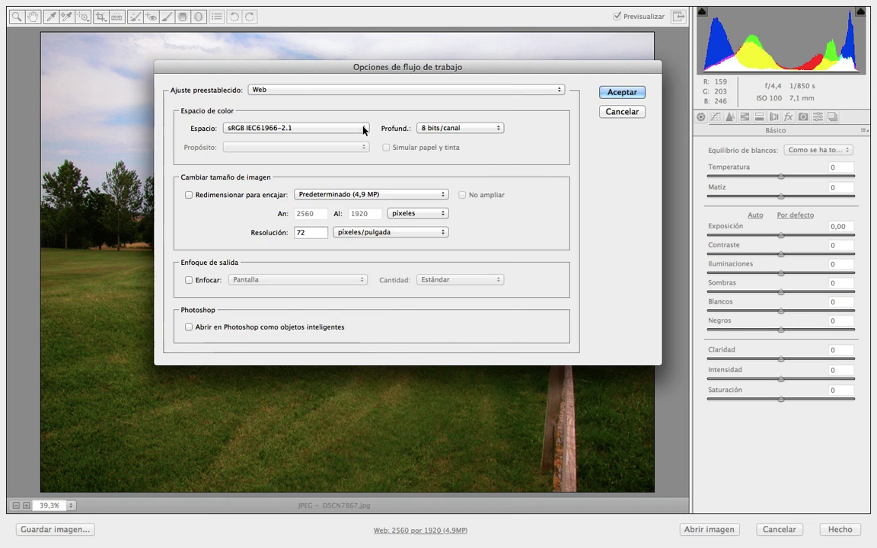
pyautogui.click(363, 128)
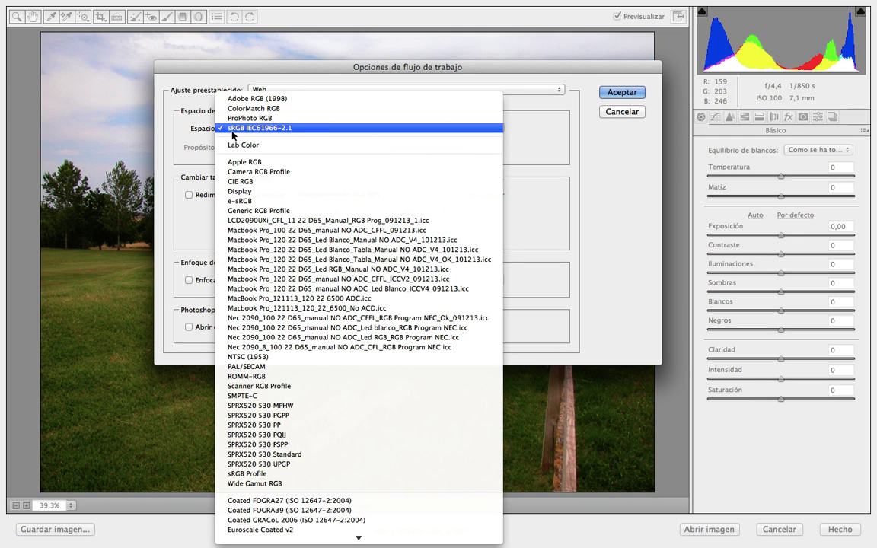
pyautogui.click(251, 131)
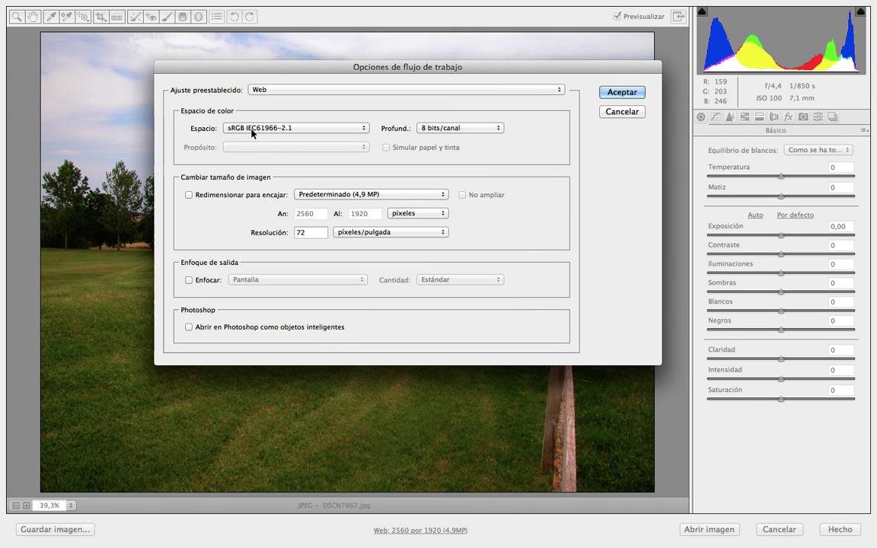
pyautogui.click(496, 129)
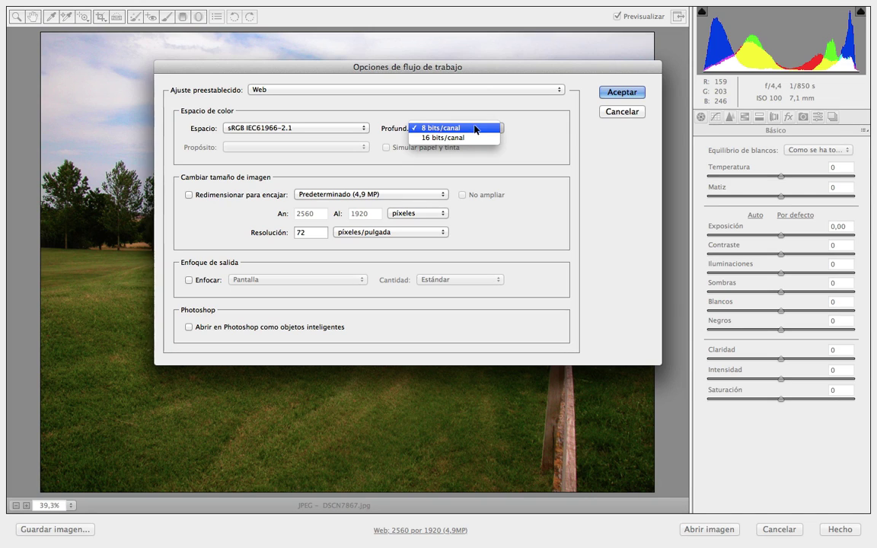
pyautogui.click(484, 132)
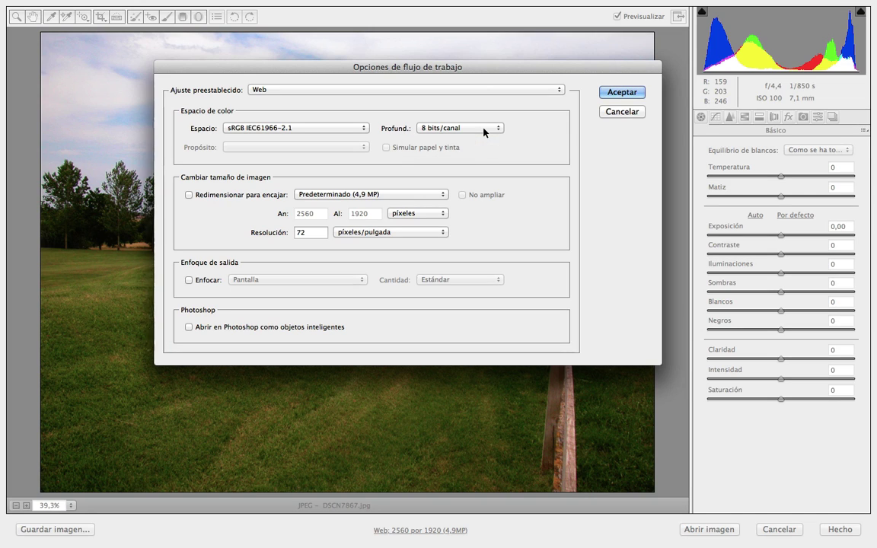
pyautogui.click(249, 197)
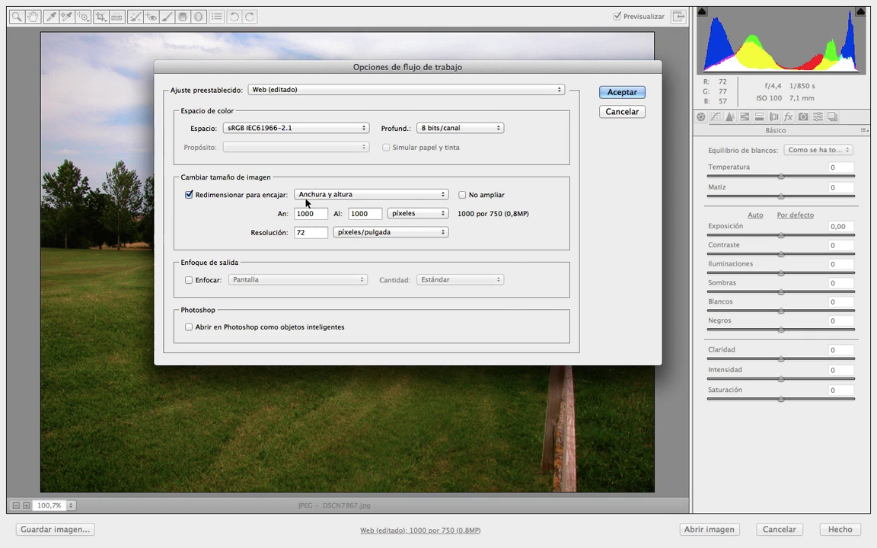
# Enter 840 pixels for both the resize width and height
pyautogui.doubleClick(321, 216)
pyautogui.write('84')
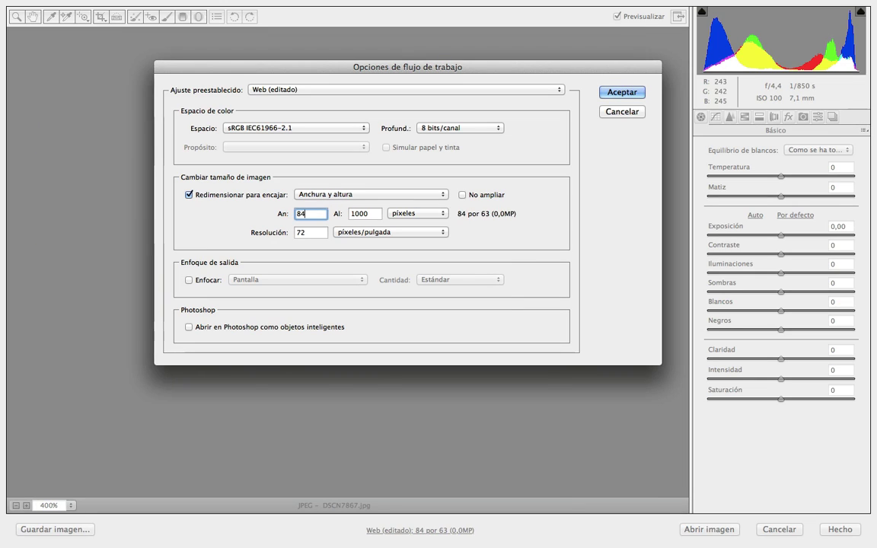
pyautogui.write('0')
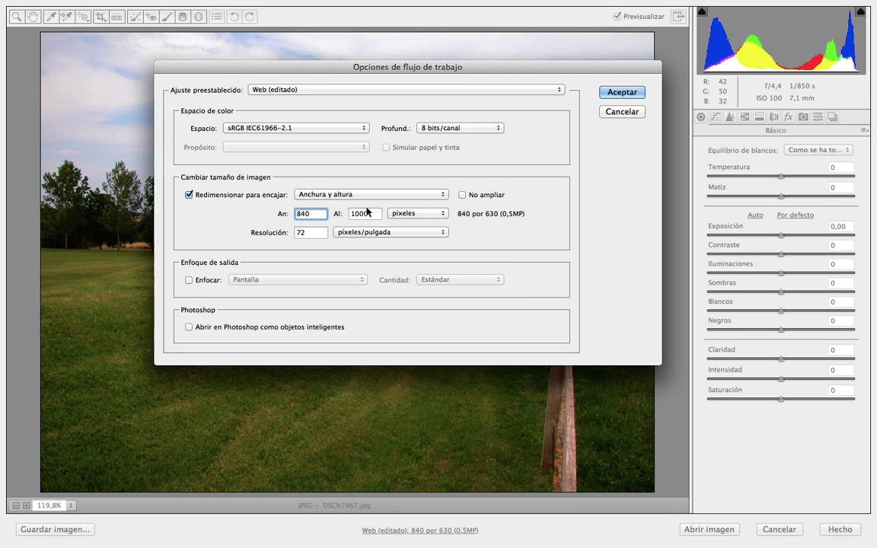
pyautogui.doubleClick(370, 215)
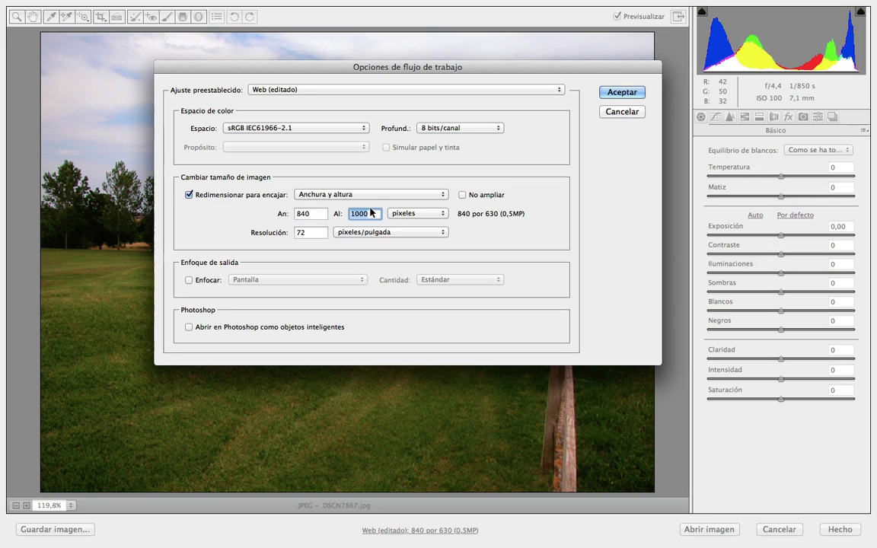
pyautogui.write('8')
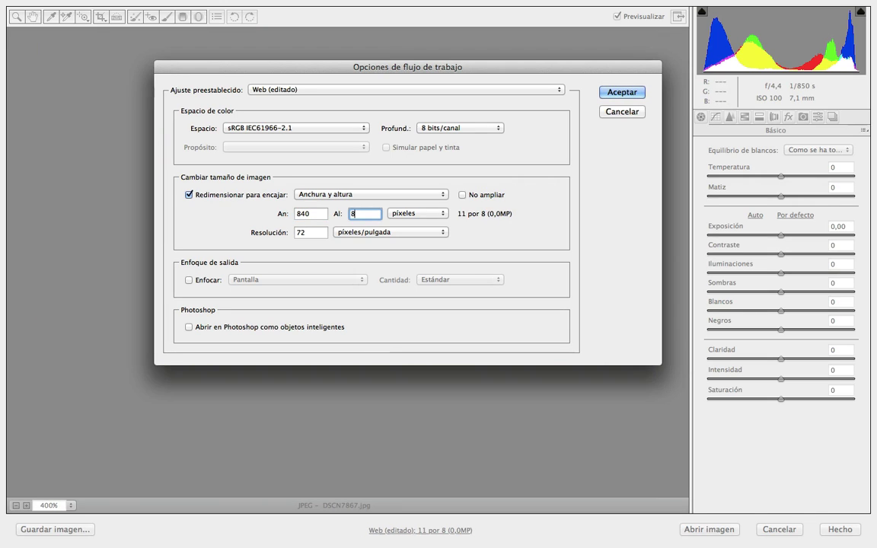
pyautogui.write('40')
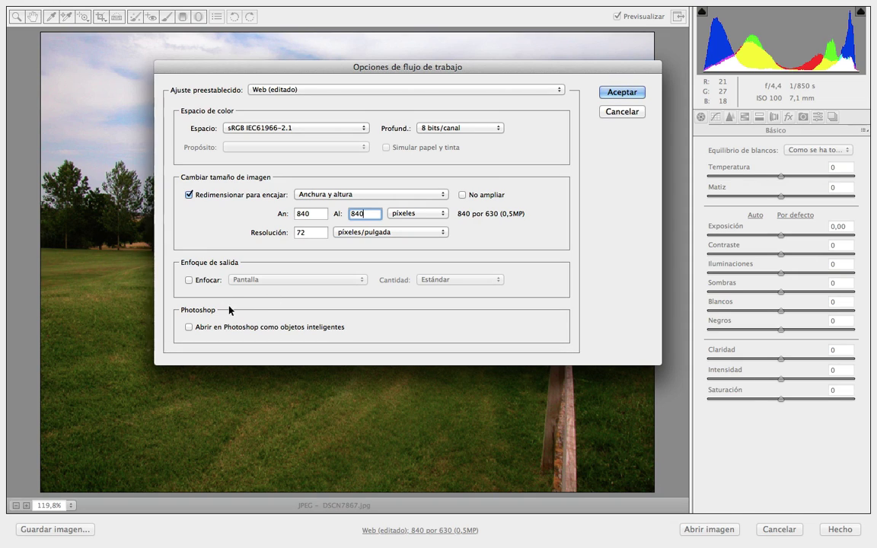
# Enable Enfocar output sharpening for Pantalla with Cantidad kept at Estándar
pyautogui.click(213, 282)
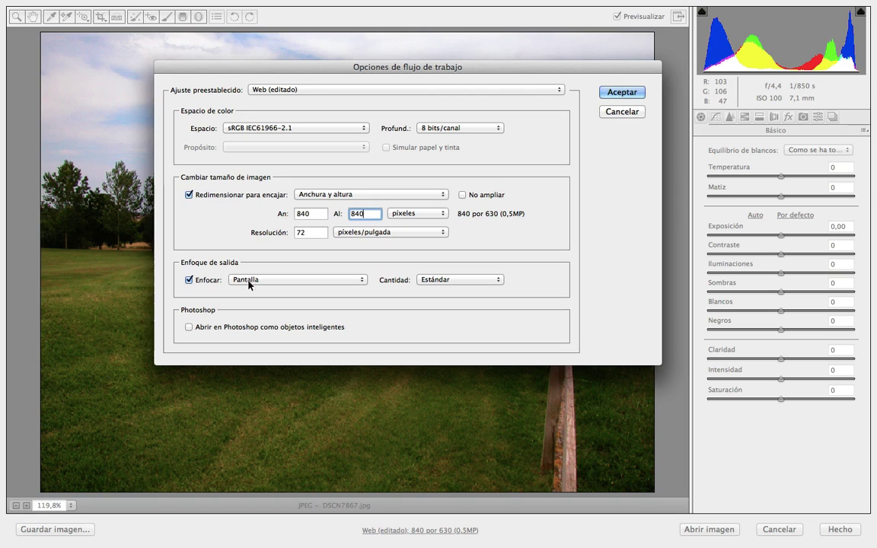
pyautogui.click(357, 284)
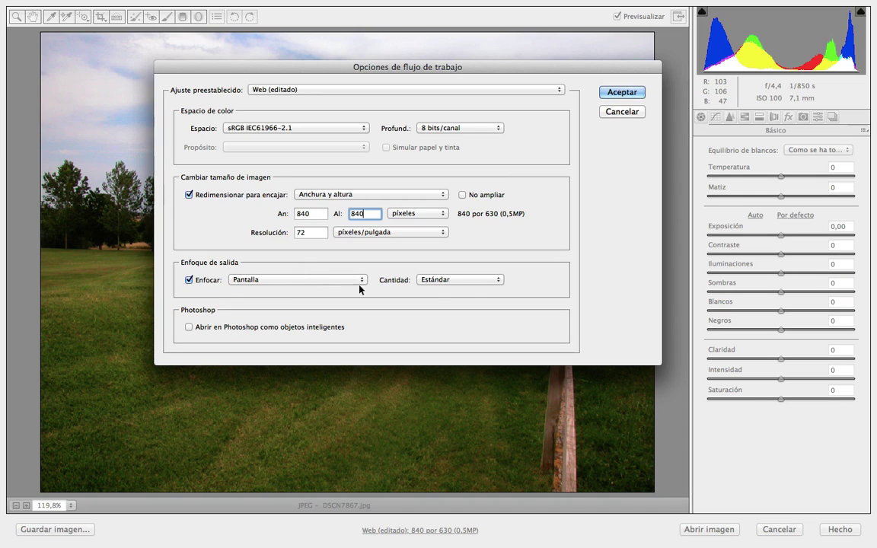
pyautogui.click(491, 282)
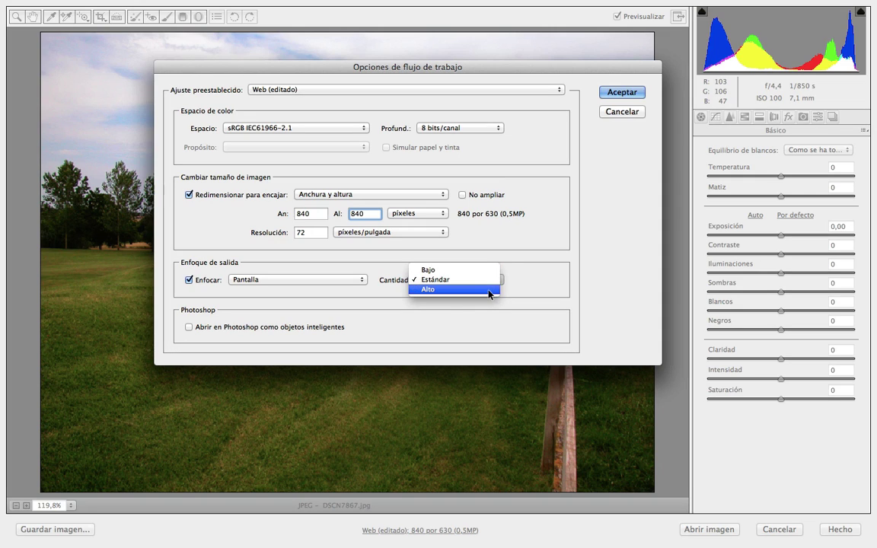
pyautogui.click(491, 281)
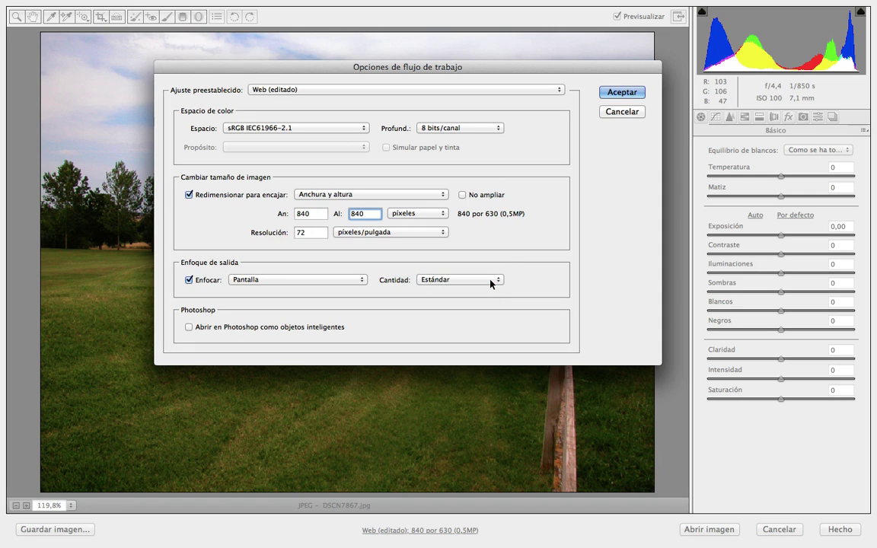
pyautogui.click(491, 281)
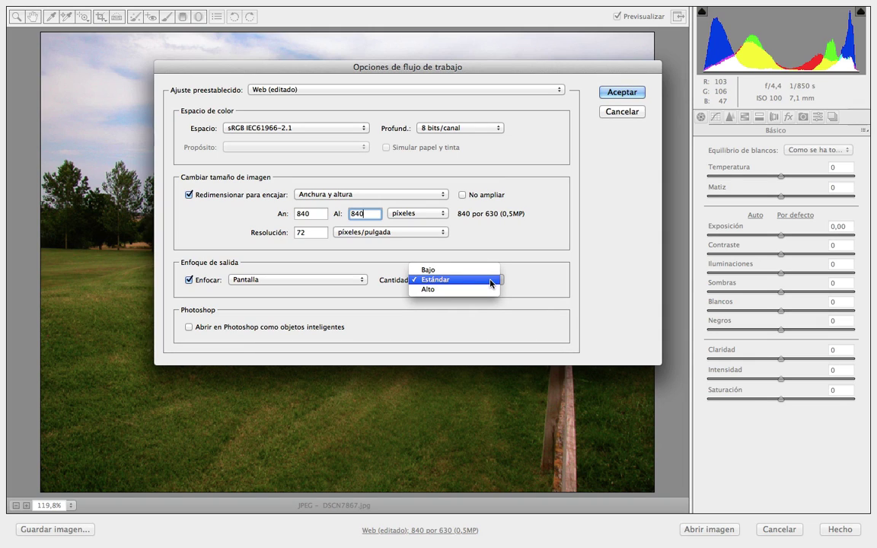
pyautogui.click(491, 281)
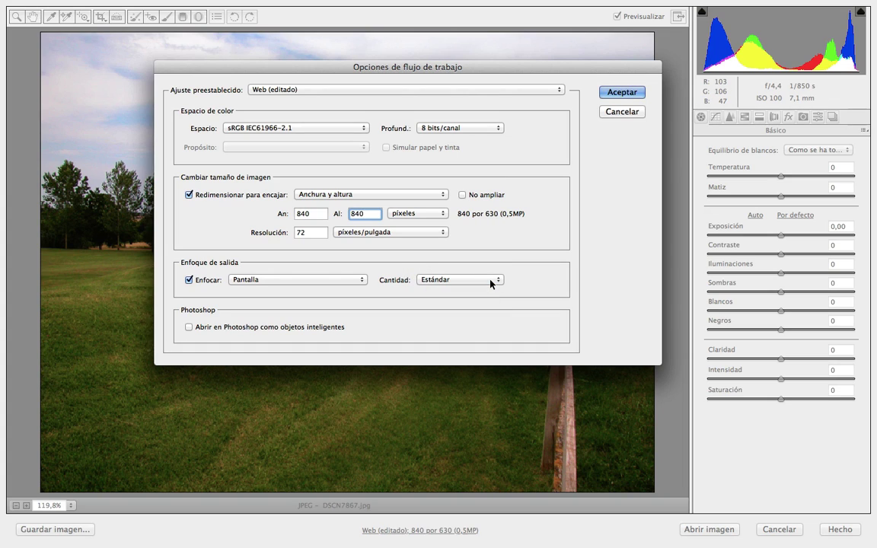
pyautogui.click(491, 281)
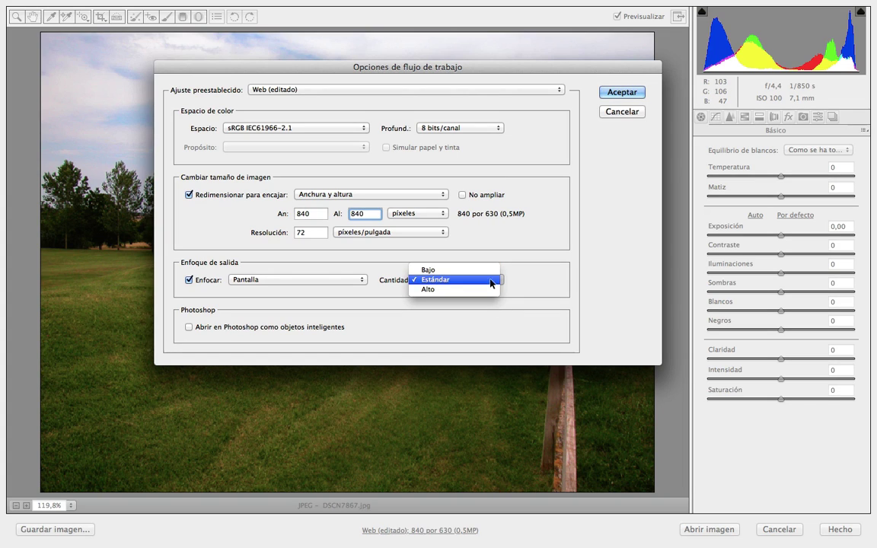
pyautogui.click(491, 283)
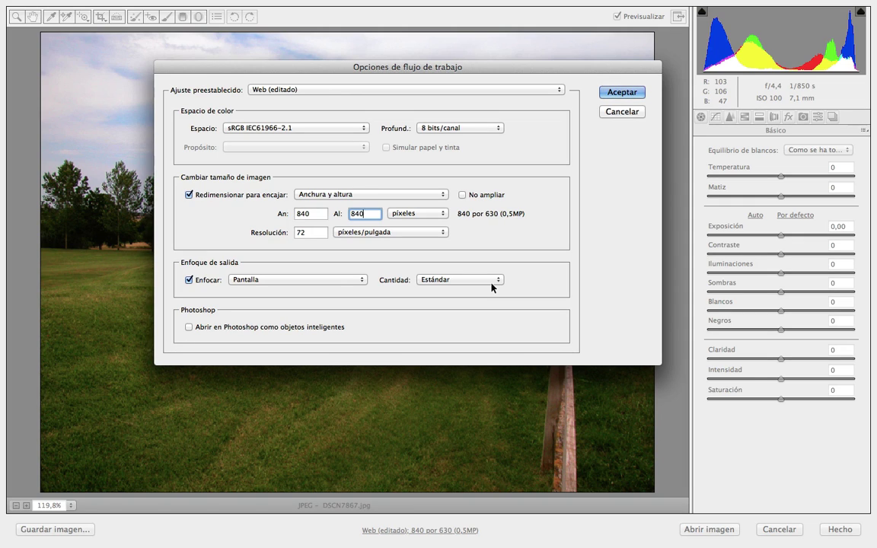
pyautogui.click(492, 283)
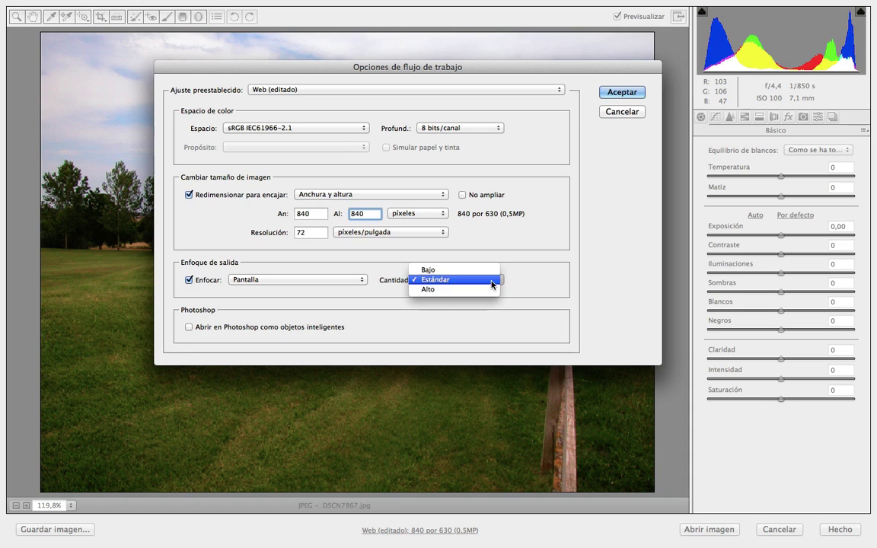
pyautogui.click(495, 281)
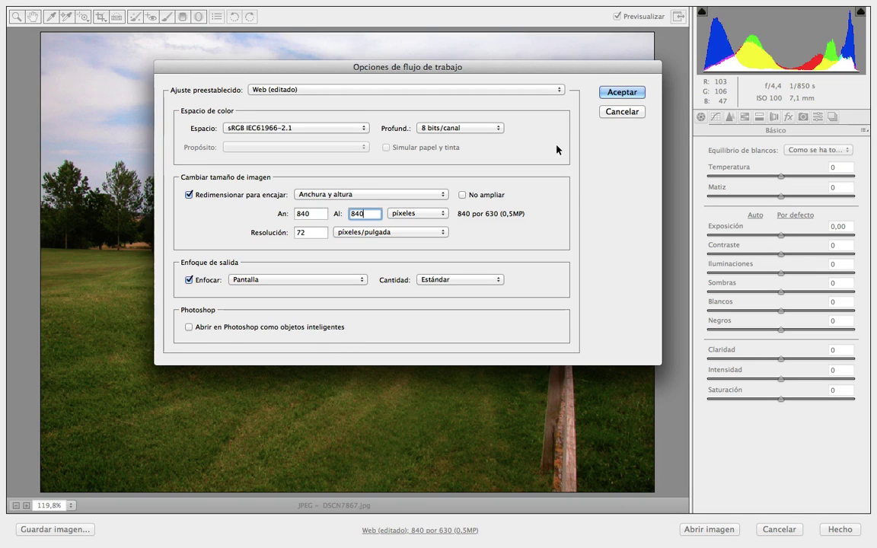
# Save the current workflow settings as the new preset 'Web – Blog_840'
pyautogui.click(557, 91)
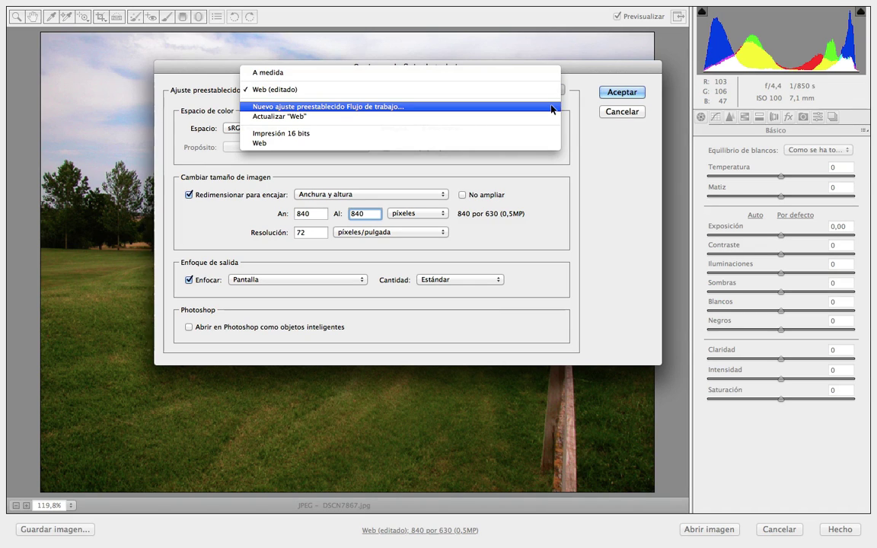
pyautogui.click(551, 108)
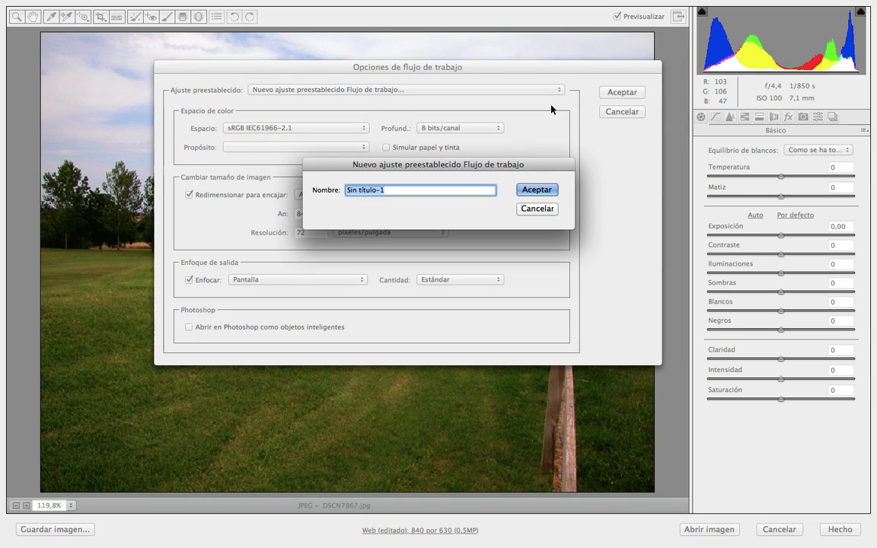
pyautogui.write('Web')
pyautogui.write(' – Bl')
pyautogui.write('og_')
pyautogui.write('840')
pyautogui.click(535, 191)
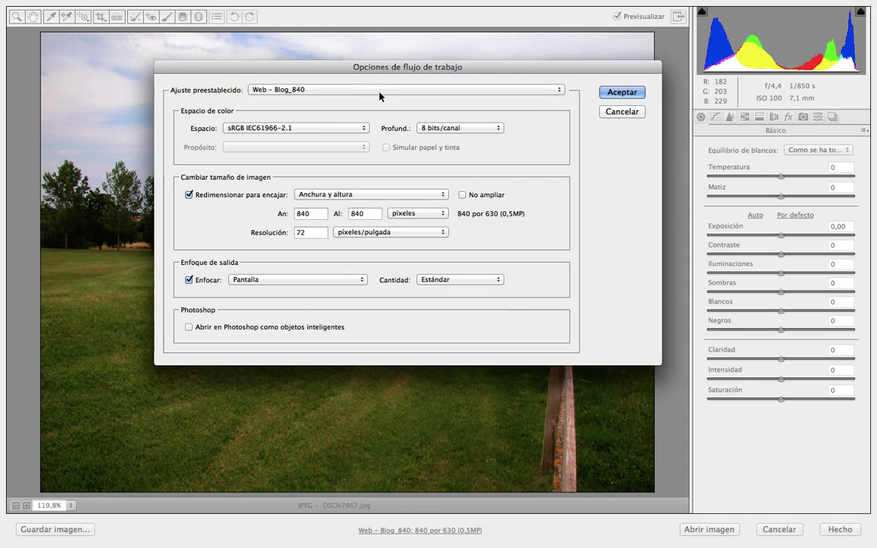
# Try the Web and Web – Blog_840 presets, then load Impresión 16 bits (Adobe RGB, 16-bit, 300 ppi)
pyautogui.click(552, 91)
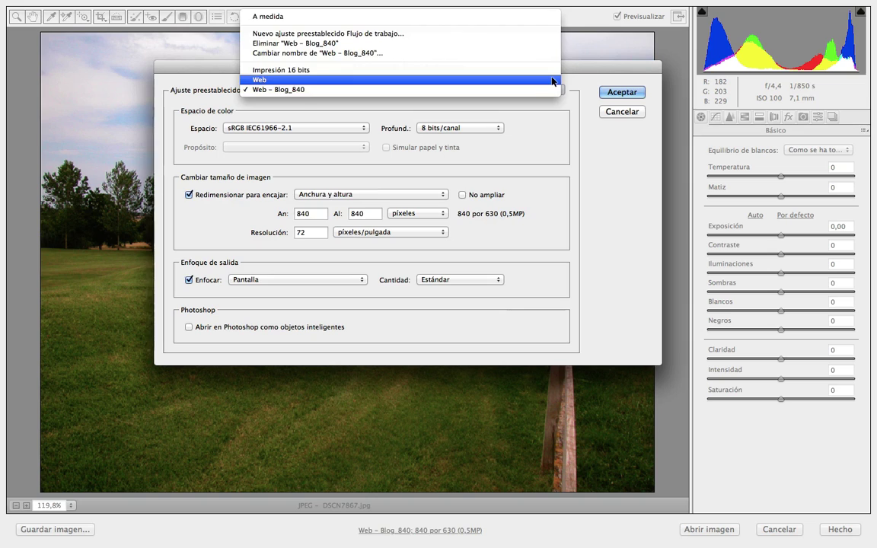
pyautogui.click(553, 80)
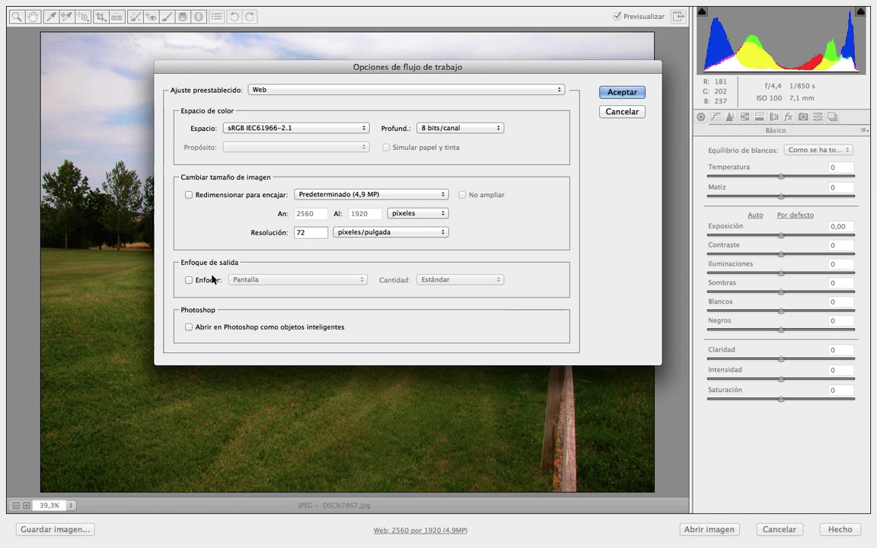
pyautogui.click(405, 90)
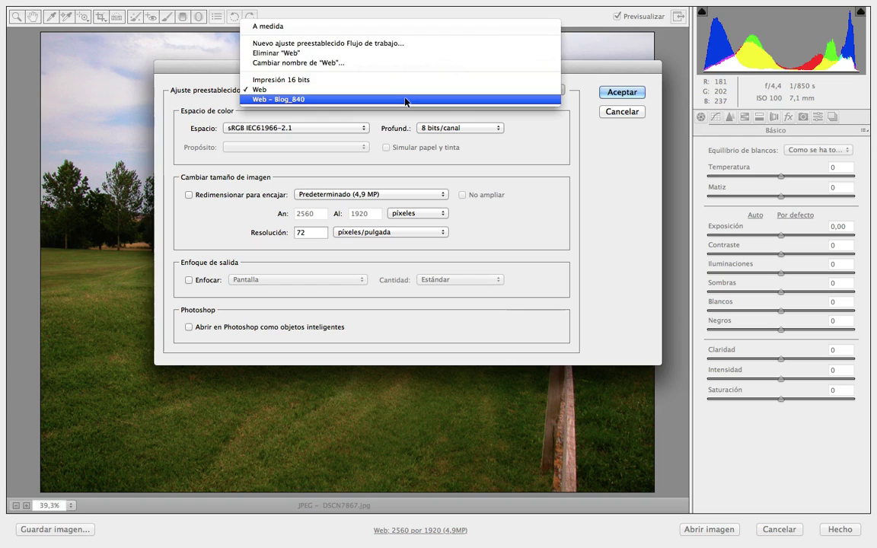
pyautogui.click(406, 101)
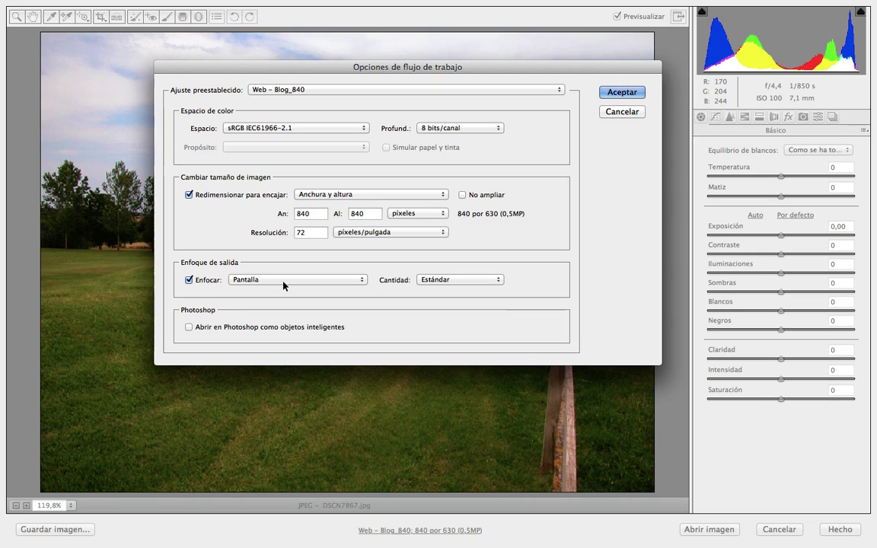
pyautogui.click(542, 94)
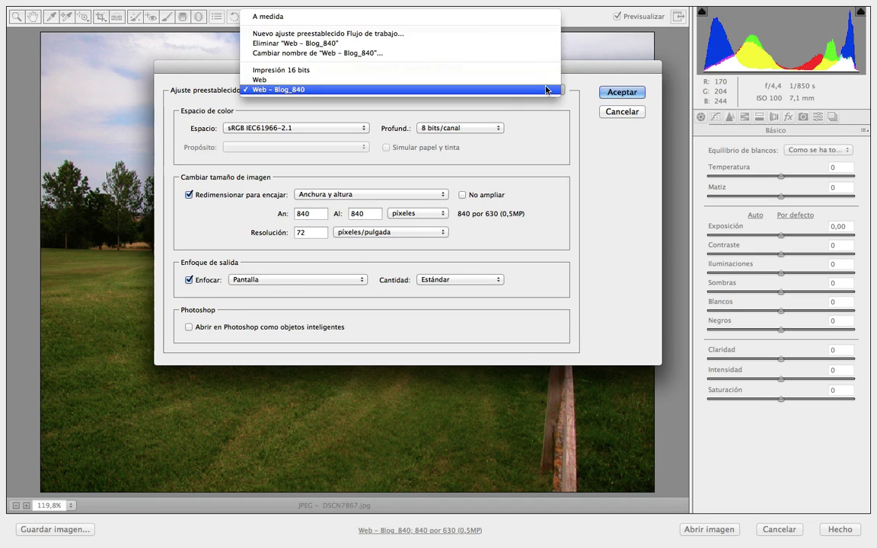
pyautogui.click(543, 70)
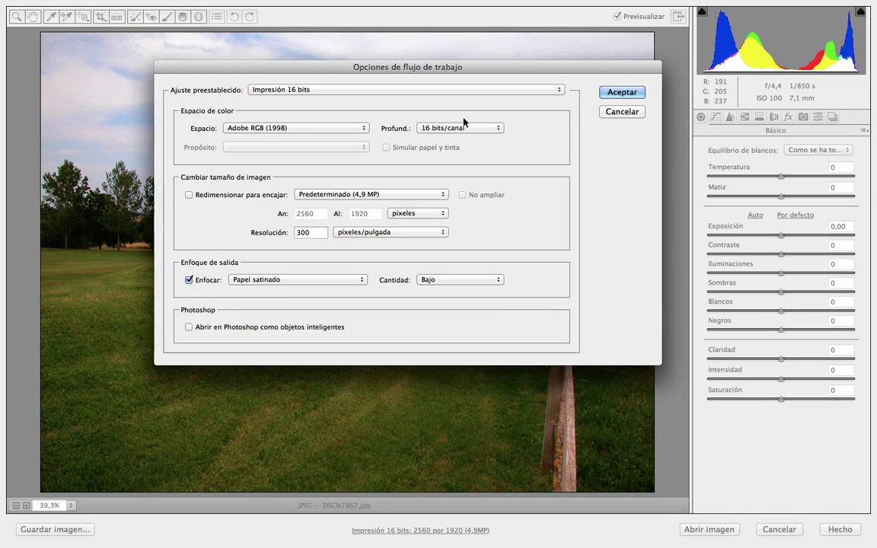
# Browse the workflow presets and close the options keeping Impresión 16 bits
pyautogui.click(489, 89)
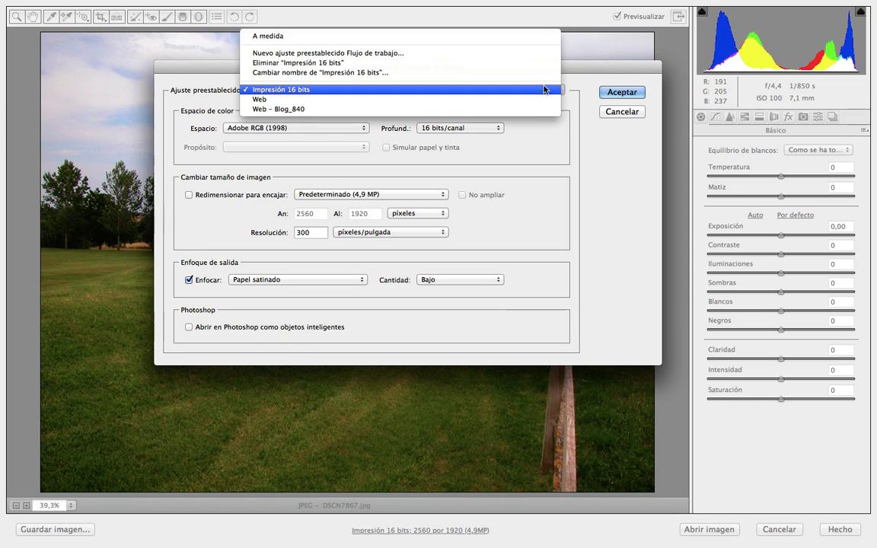
pyautogui.click(586, 97)
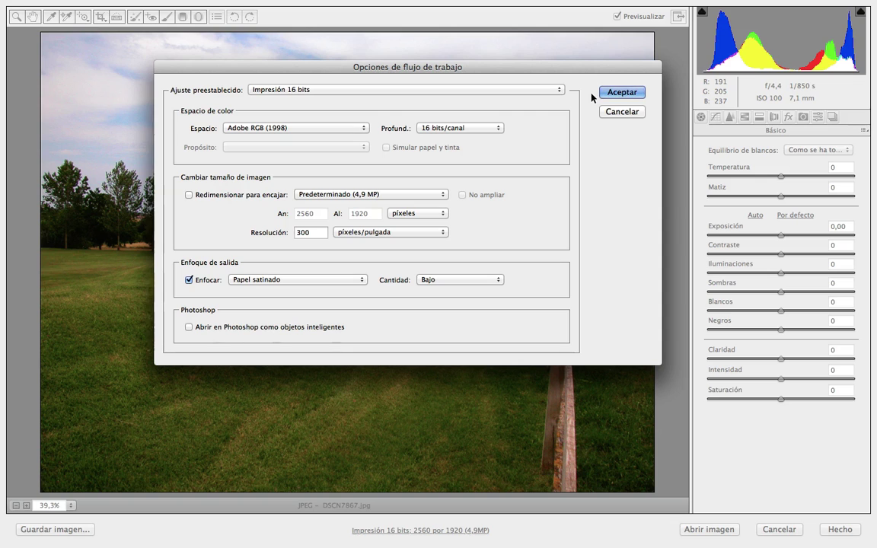
pyautogui.click(560, 90)
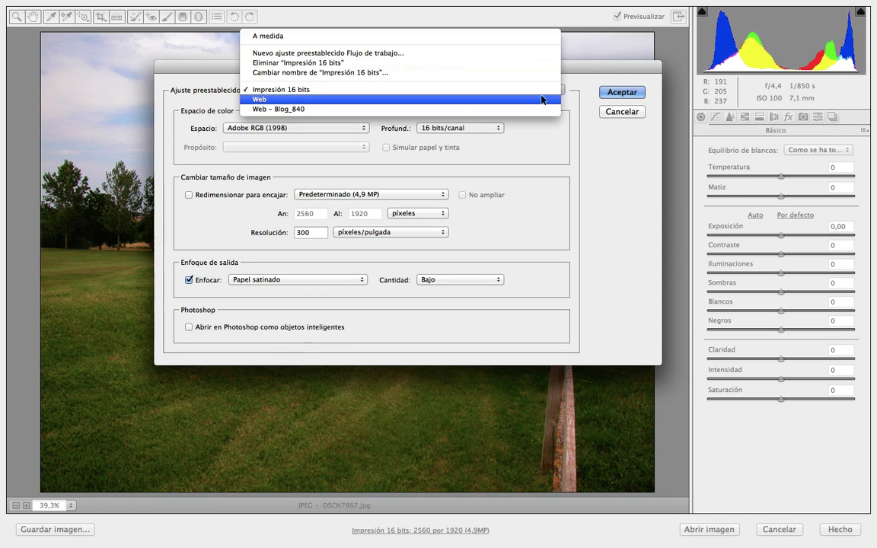
pyautogui.click(620, 94)
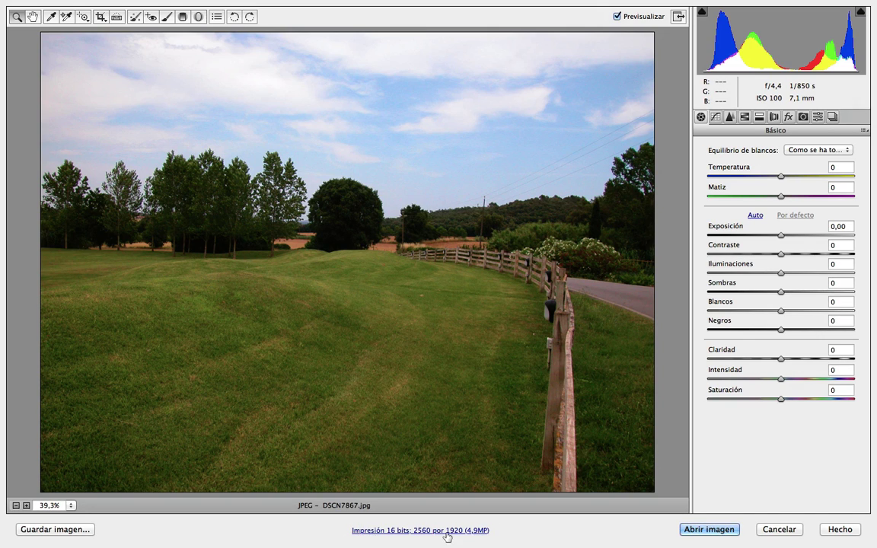
pyautogui.click(693, 535)
# Reopen the workflow options, choose the Web preset and confirm with Aceptar
pyautogui.click(456, 531)
pyautogui.click(539, 111)
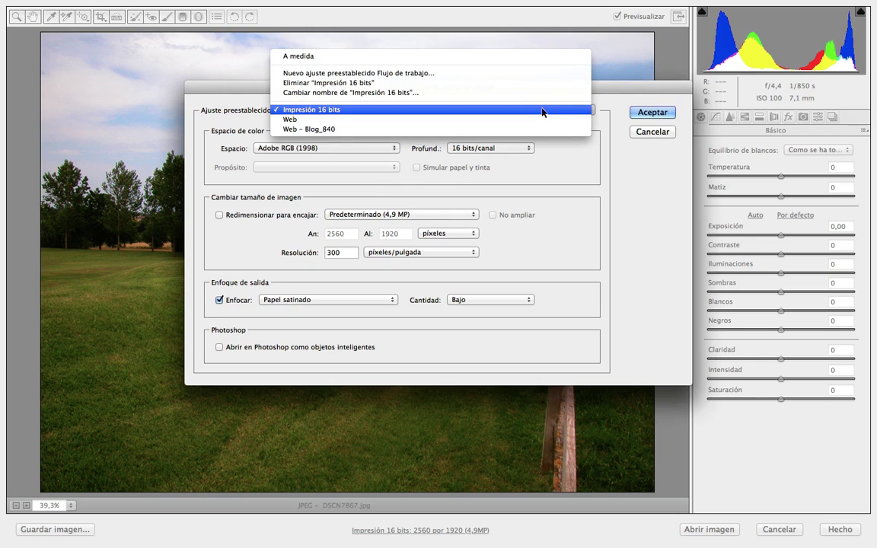
pyautogui.click(537, 121)
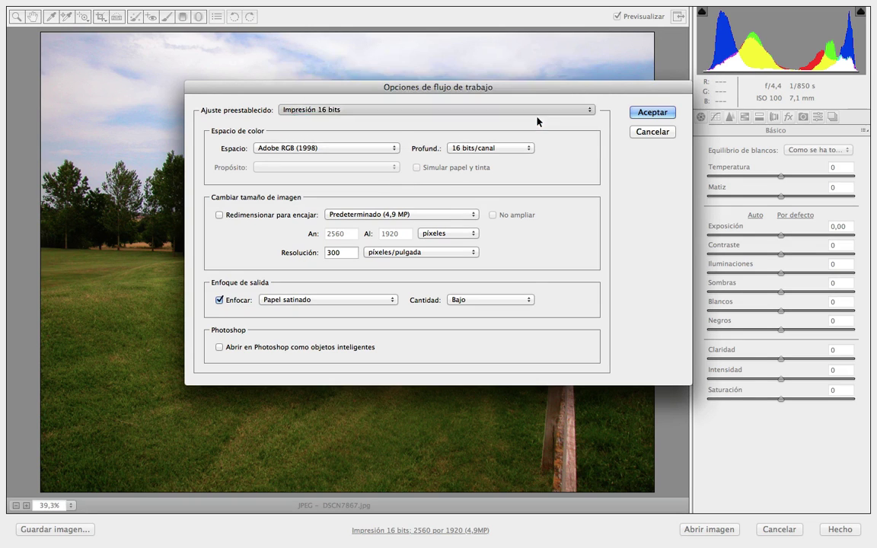
pyautogui.click(652, 112)
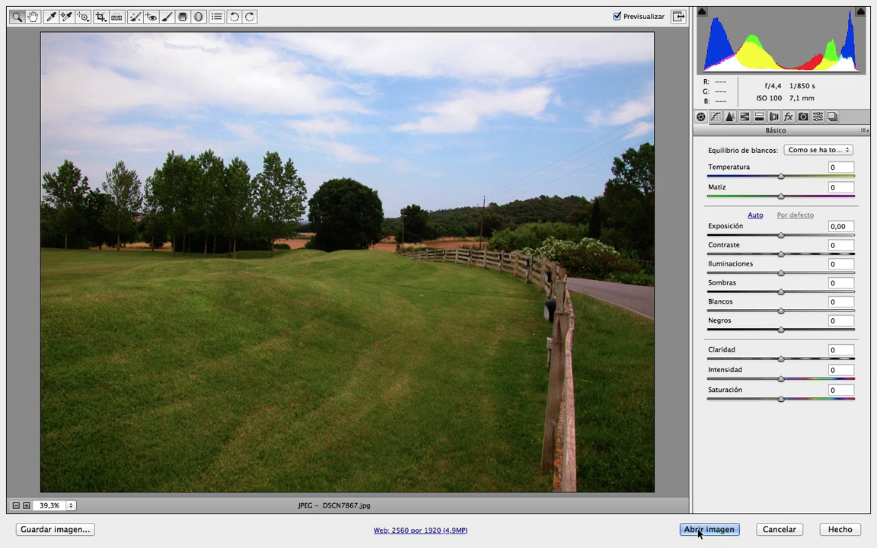
# Open the Guardar imagen save options and check the Ajuste preestablecido list, leaving A medida
pyautogui.click(84, 535)
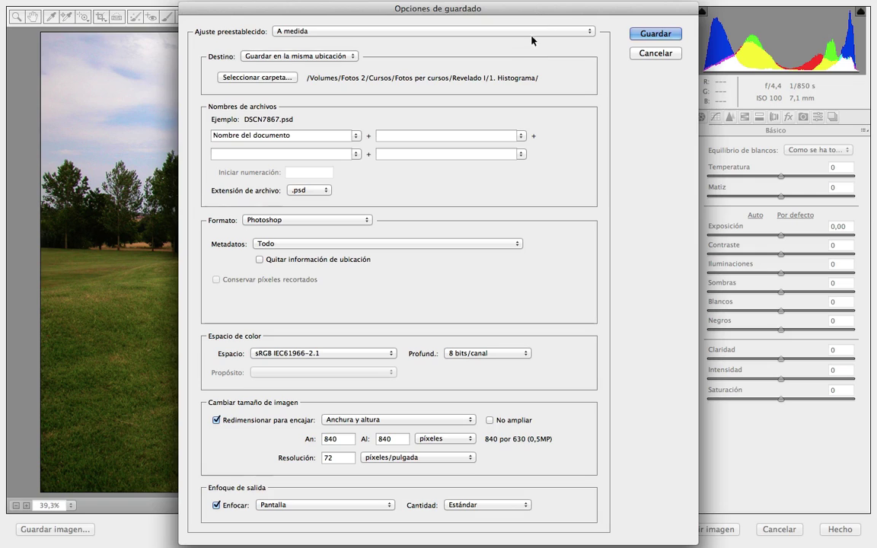
pyautogui.moveTo(534, 8); pyautogui.dragTo(532, 6)
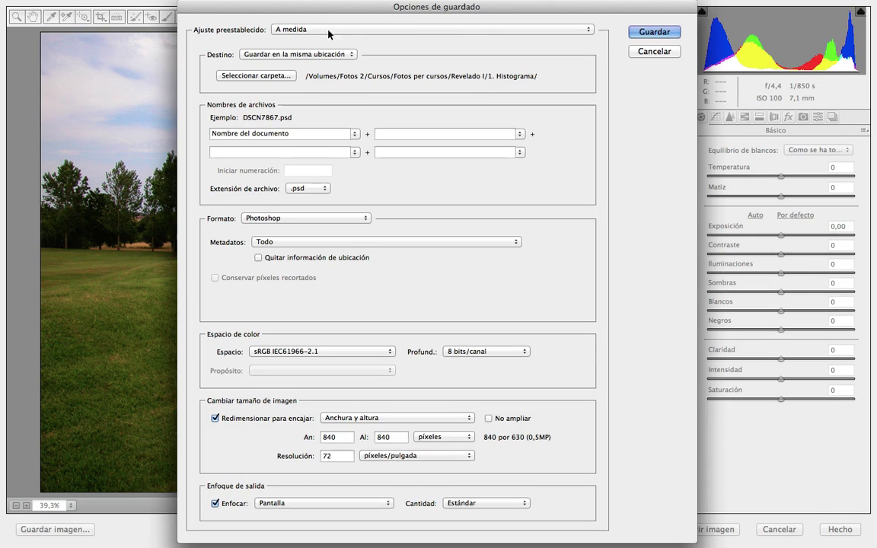
pyautogui.click(373, 33)
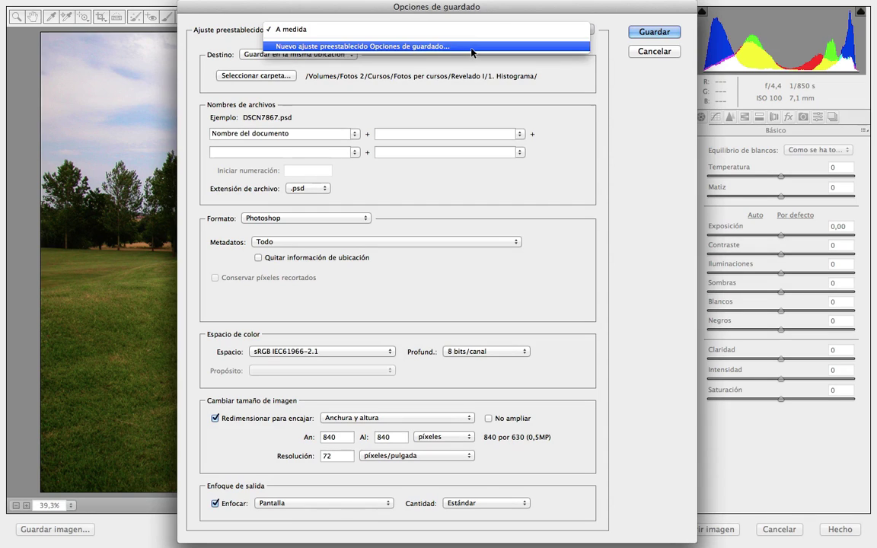
pyautogui.click(591, 74)
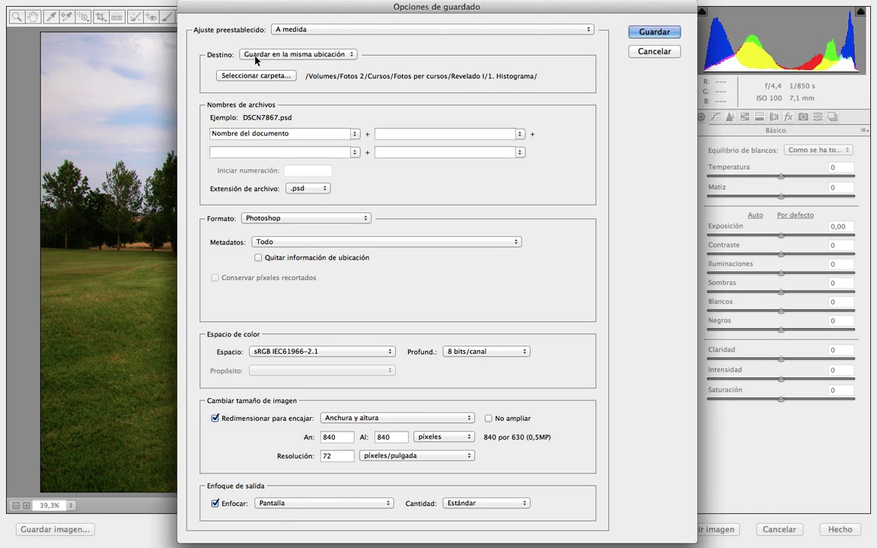
pyautogui.click(282, 54)
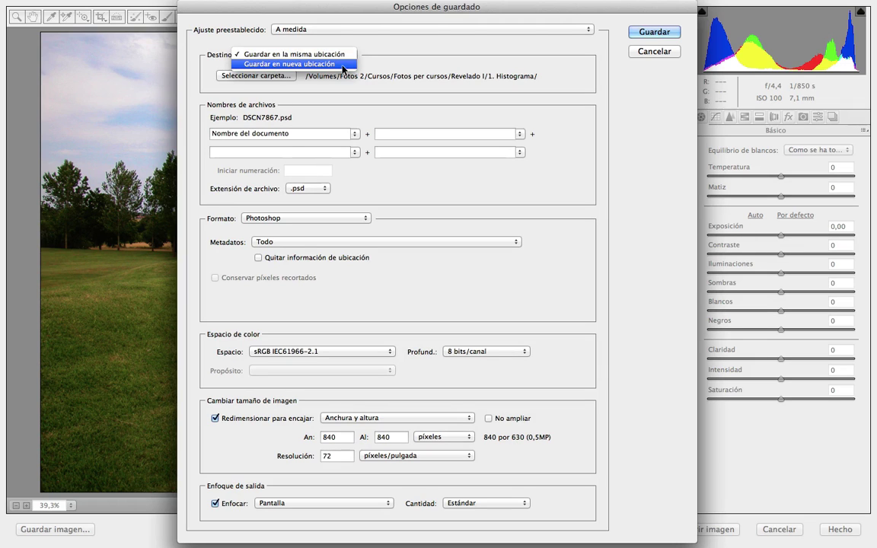
pyautogui.click(271, 72)
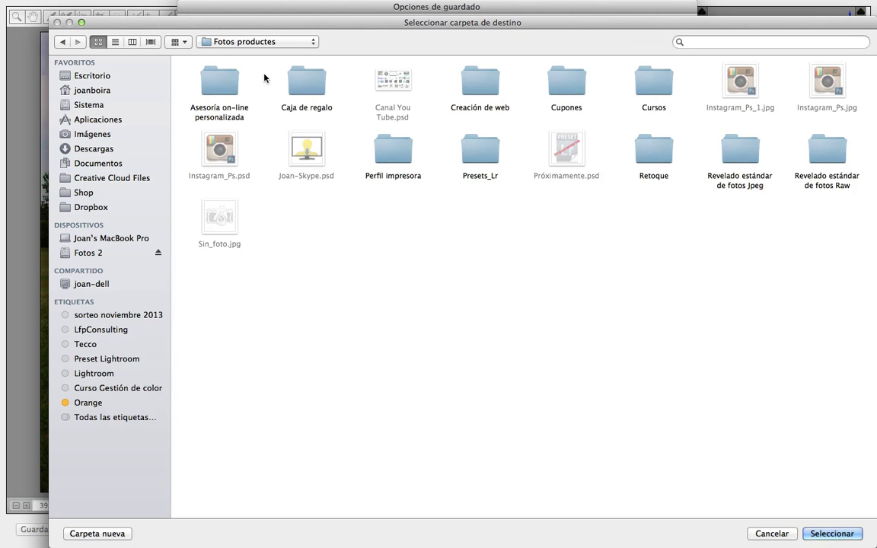
pyautogui.click(94, 76)
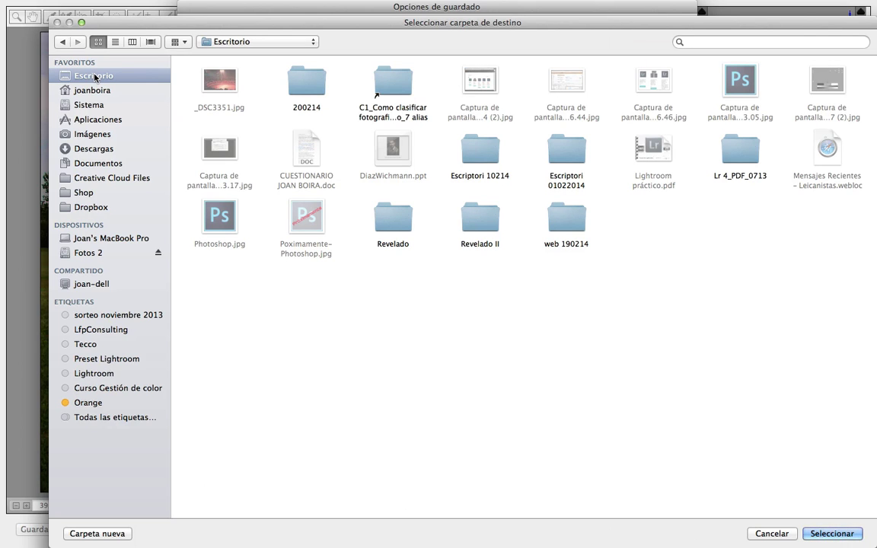
pyautogui.click(88, 253)
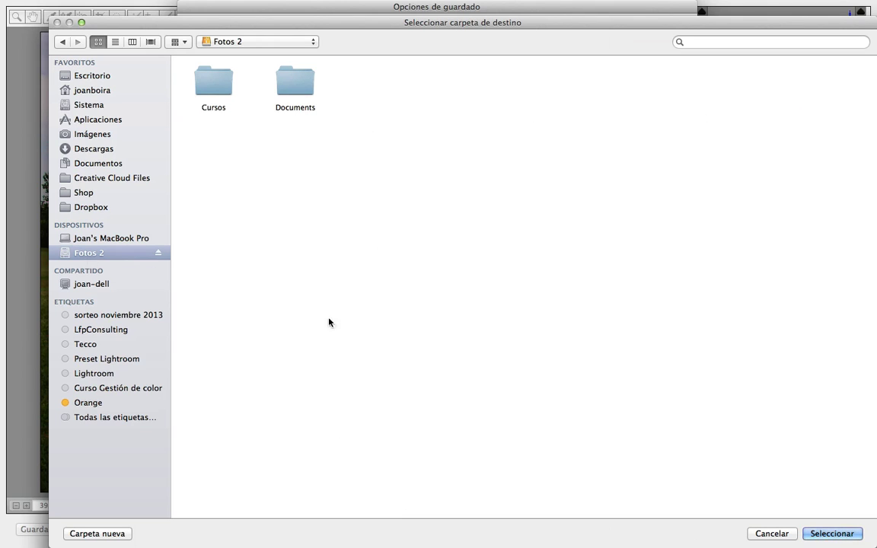
pyautogui.click(770, 533)
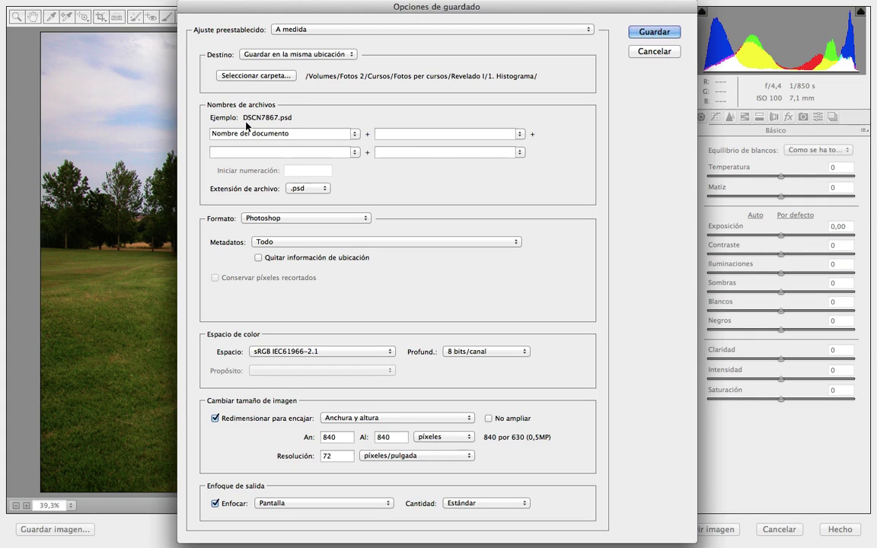
# Replace the first file-name field with placeholder text and browse its naming options
pyautogui.click(313, 133)
pyautogui.tripleClick(314, 133)
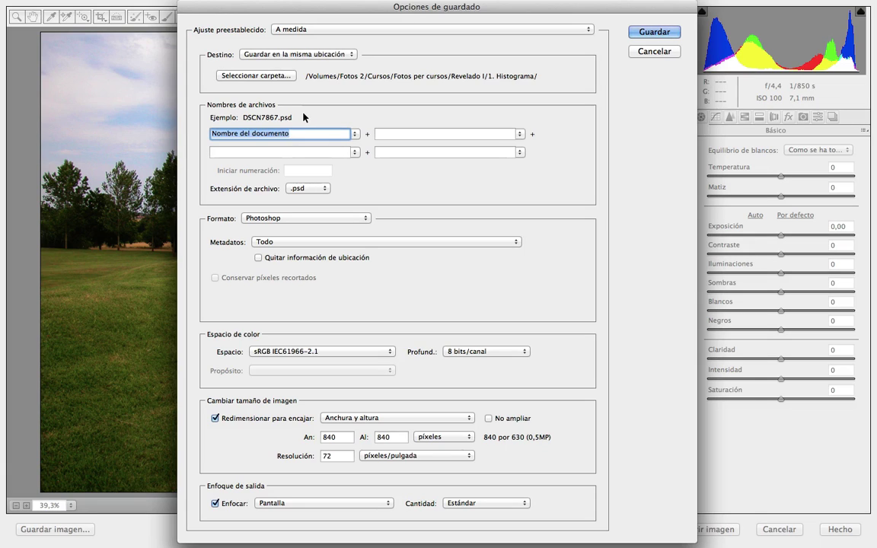
pyautogui.write('jkdljsldkj')
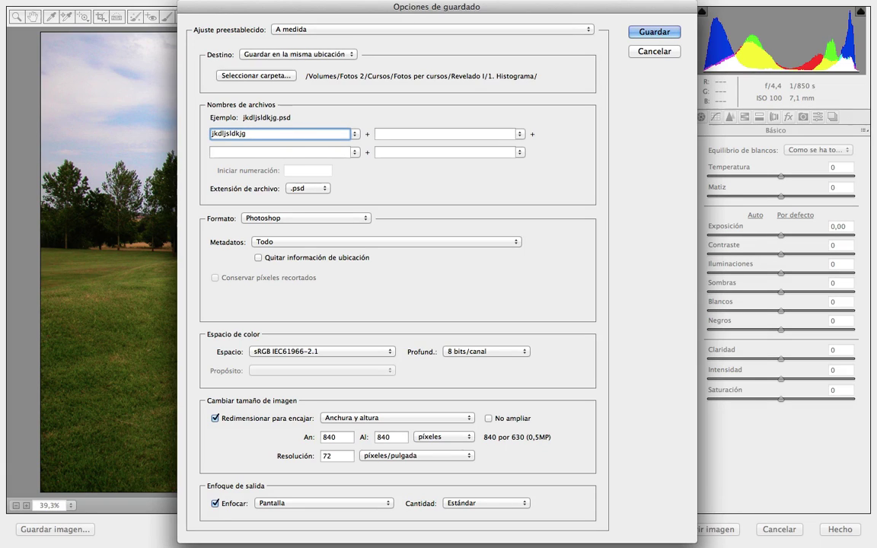
pyautogui.write('g')
pyautogui.press('BackSpace')
pyautogui.click(355, 134)
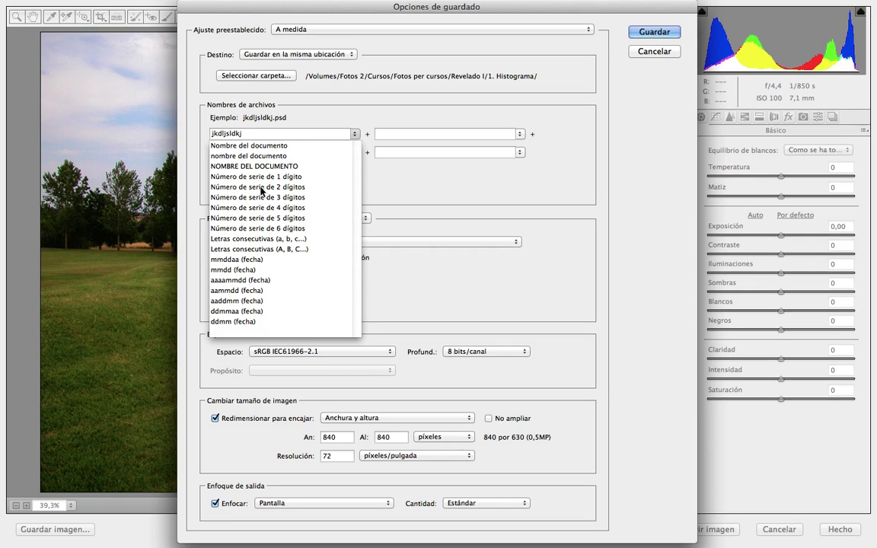
pyautogui.click(263, 135)
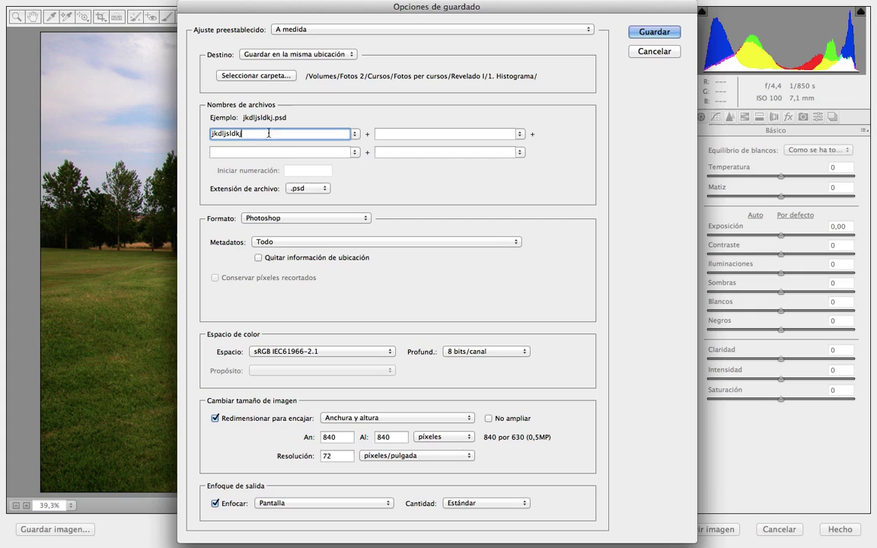
# Name the first file-name part 'Foto' and list the second part's naming choices
pyautogui.doubleClick(265, 136)
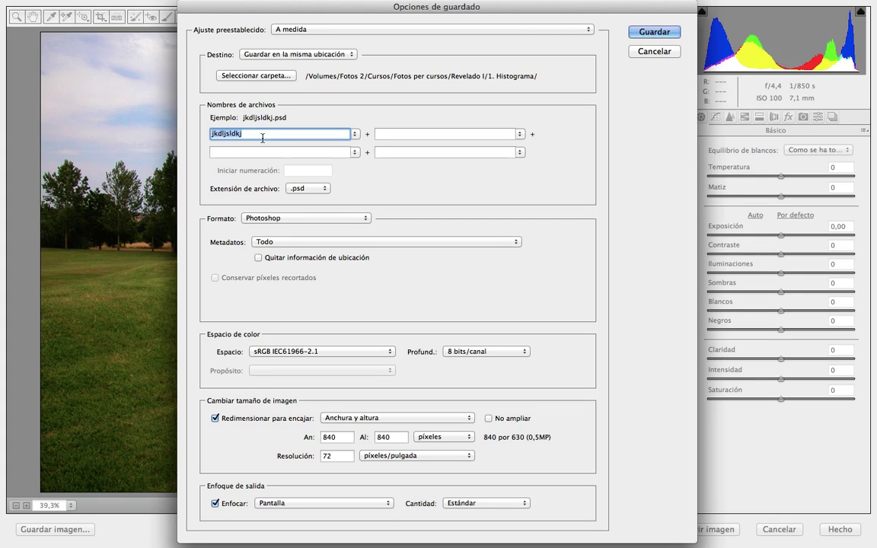
pyautogui.write('Foto')
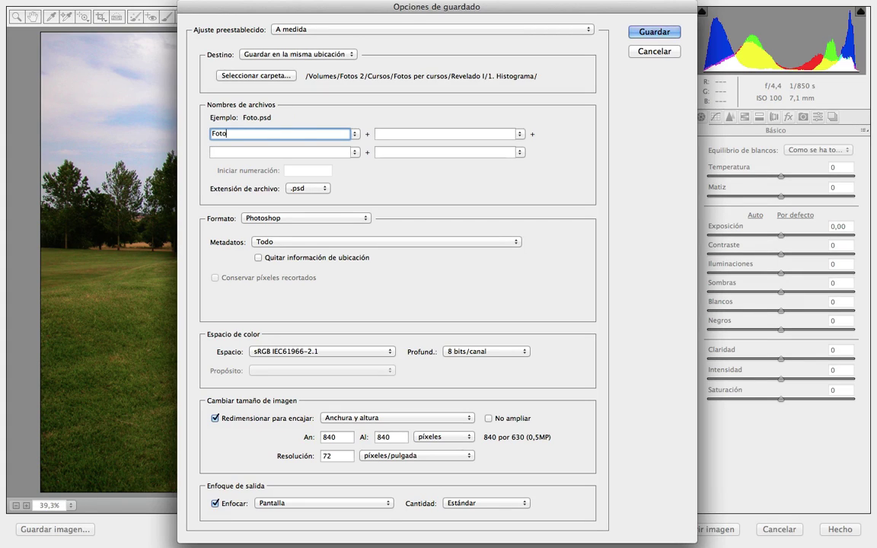
pyautogui.press('Tab')
pyautogui.click(274, 133)
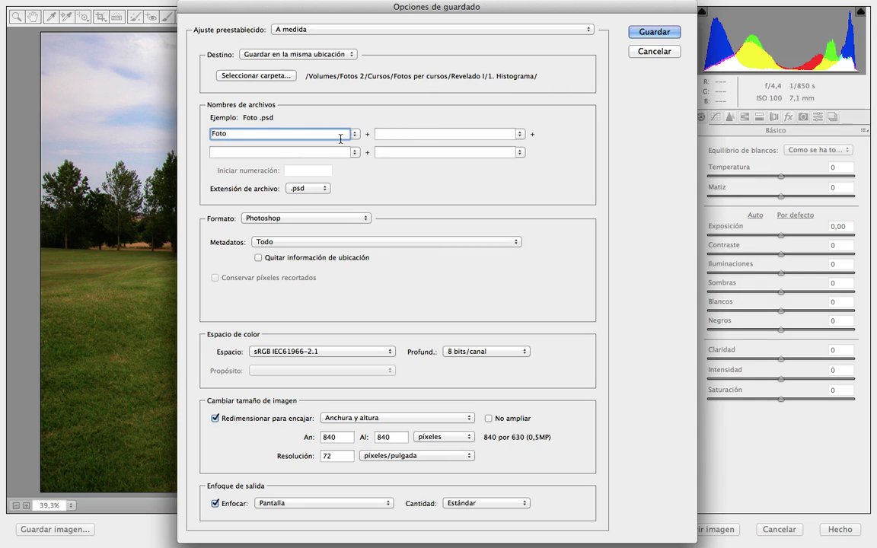
pyautogui.click(520, 134)
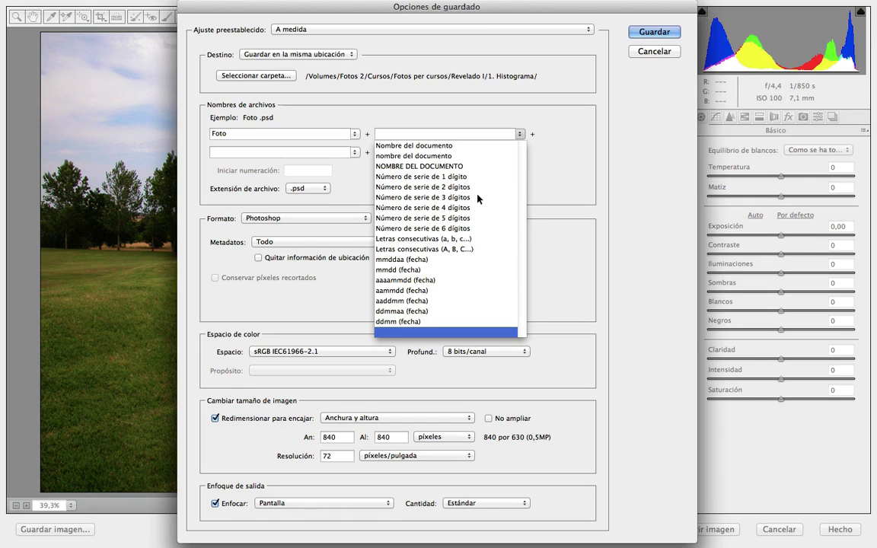
# Add a 3-digit serial number after Foto and remove the date part
pyautogui.click(430, 197)
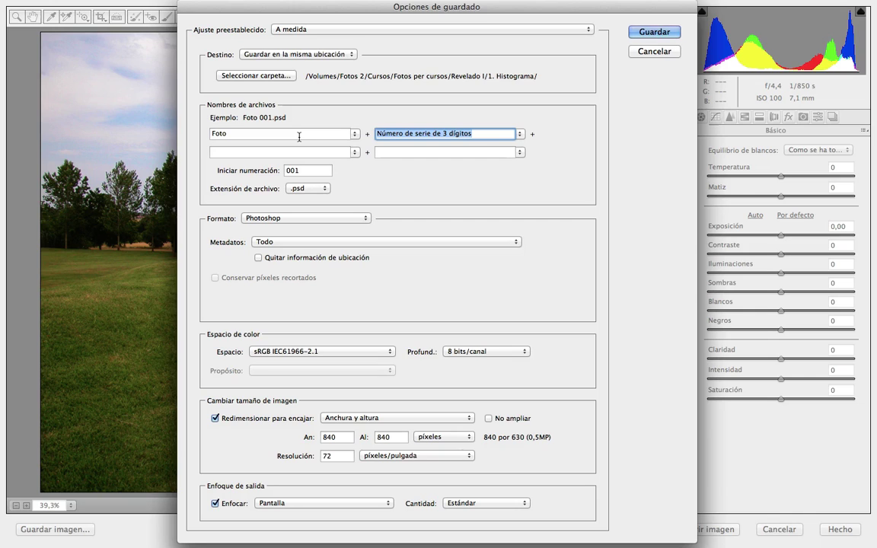
pyautogui.click(357, 154)
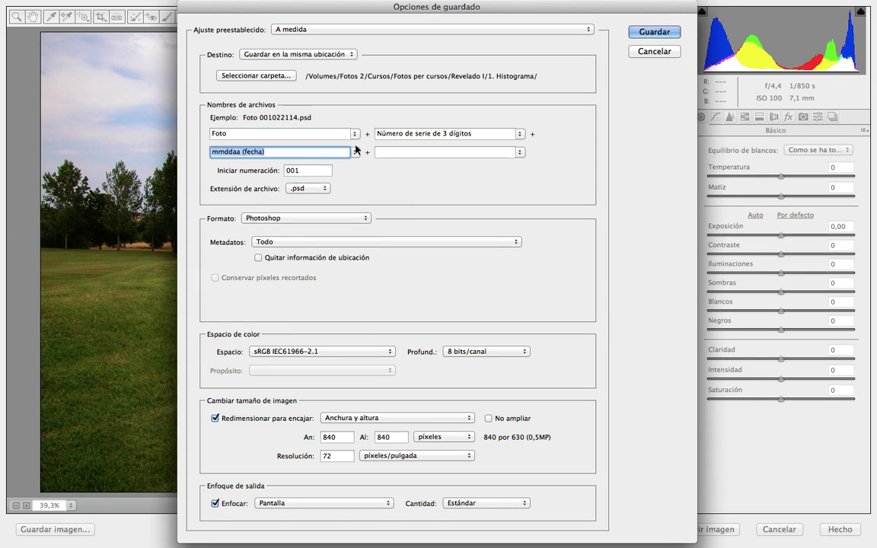
pyautogui.click(354, 153)
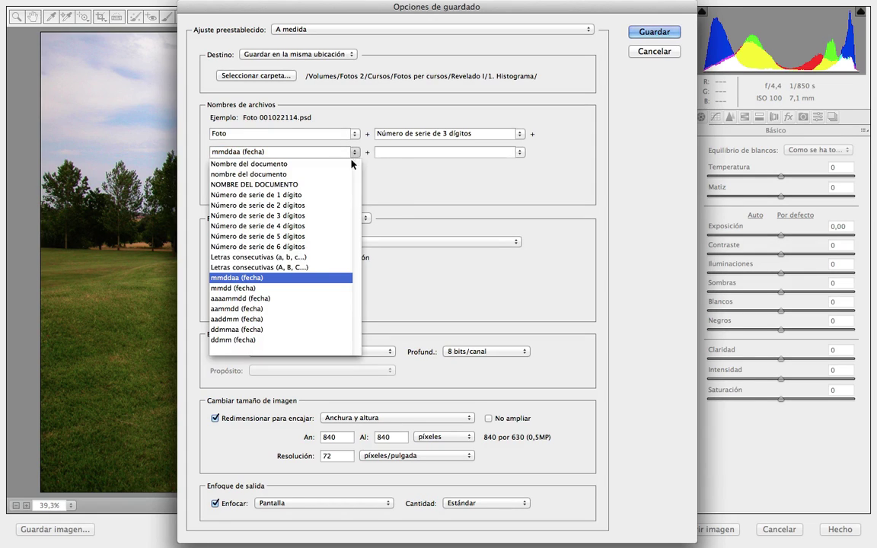
pyautogui.click(285, 329)
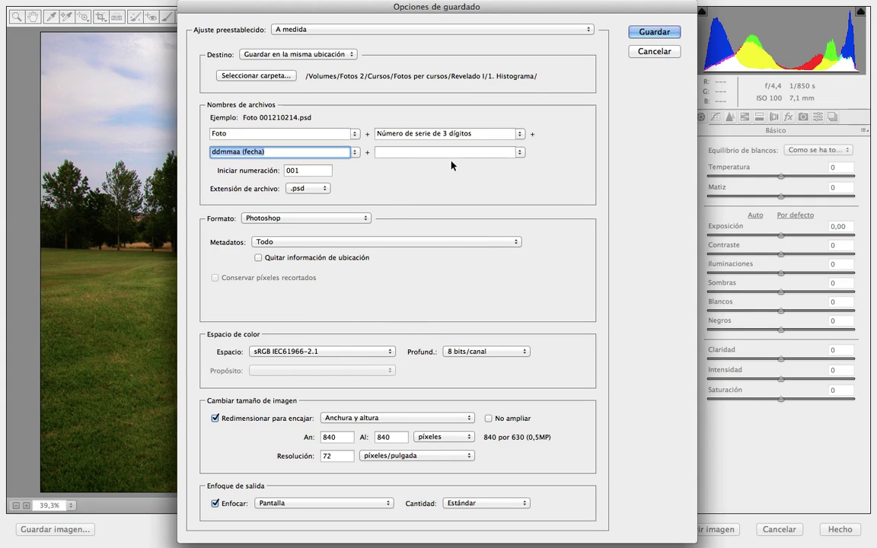
pyautogui.press('BackSpace')
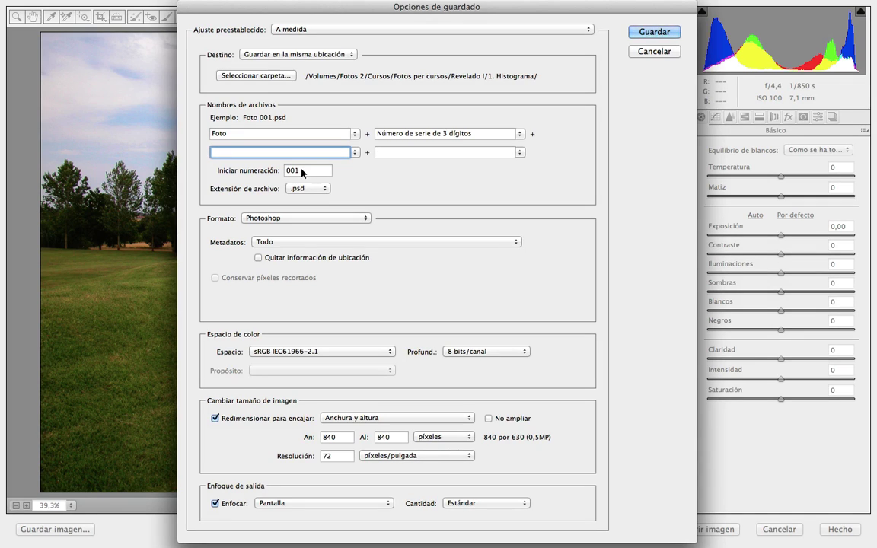
# Set the serial numbering to start at 007
pyautogui.click(301, 170)
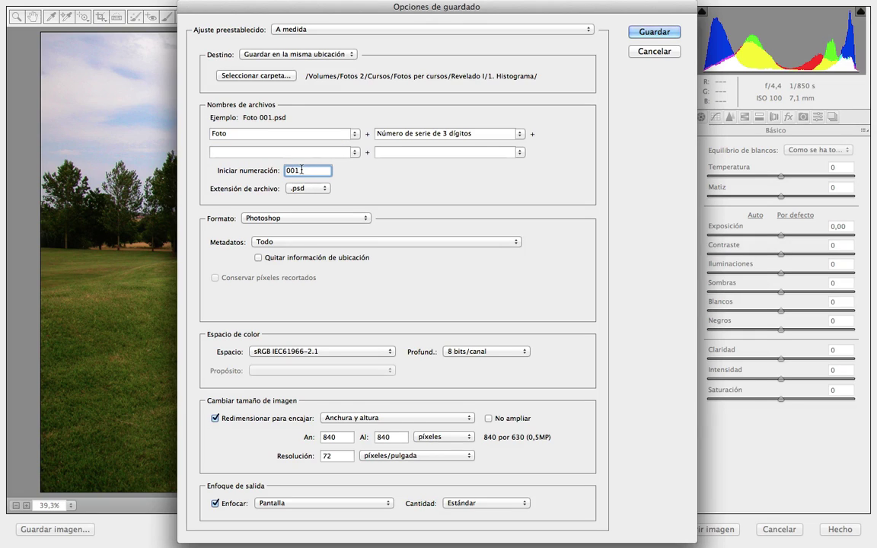
pyautogui.press('BackSpace')
pyautogui.write('7')
# Try the Negativo digital, JPEG, TIFF and Photoshop save formats, ending on Photoshop
pyautogui.click(364, 218)
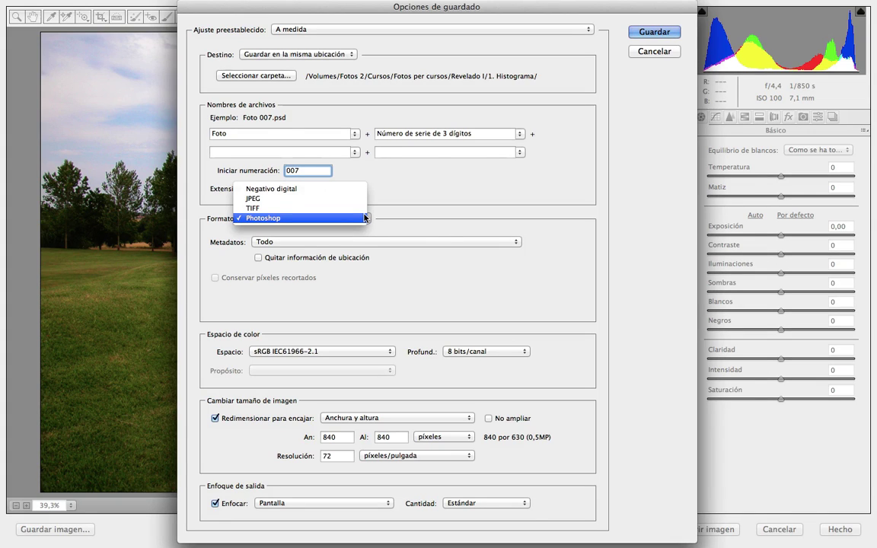
pyautogui.click(401, 200)
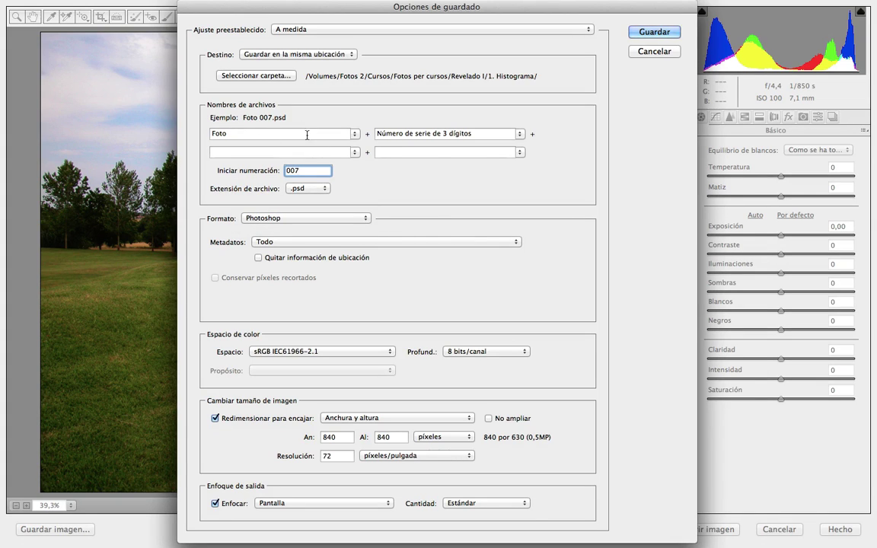
pyautogui.click(364, 218)
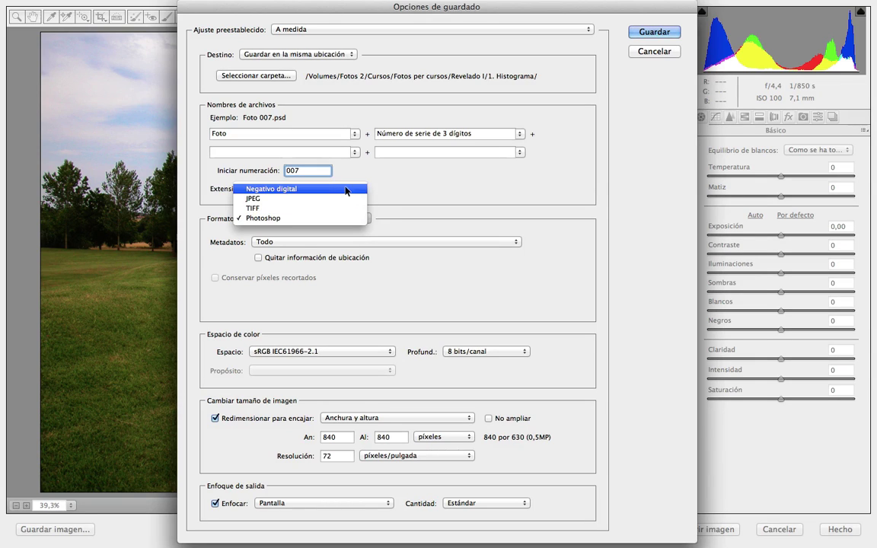
pyautogui.click(346, 189)
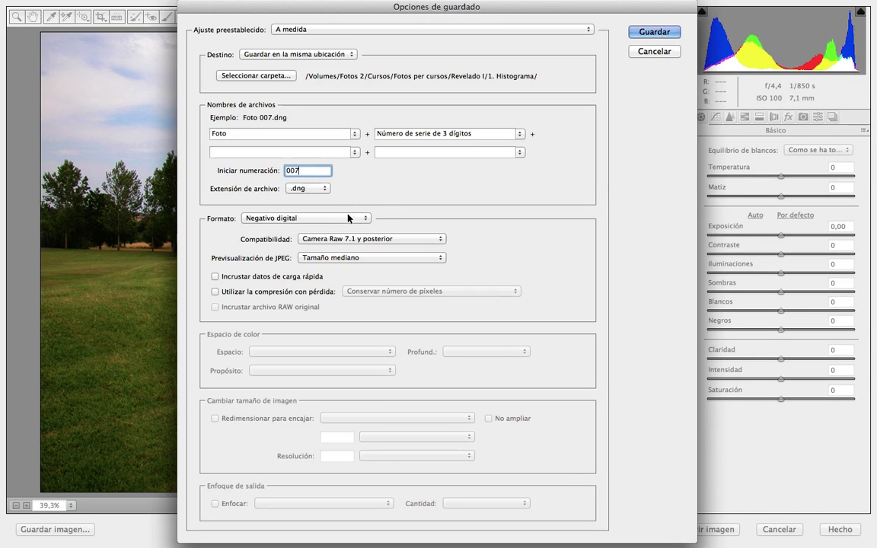
pyautogui.click(363, 219)
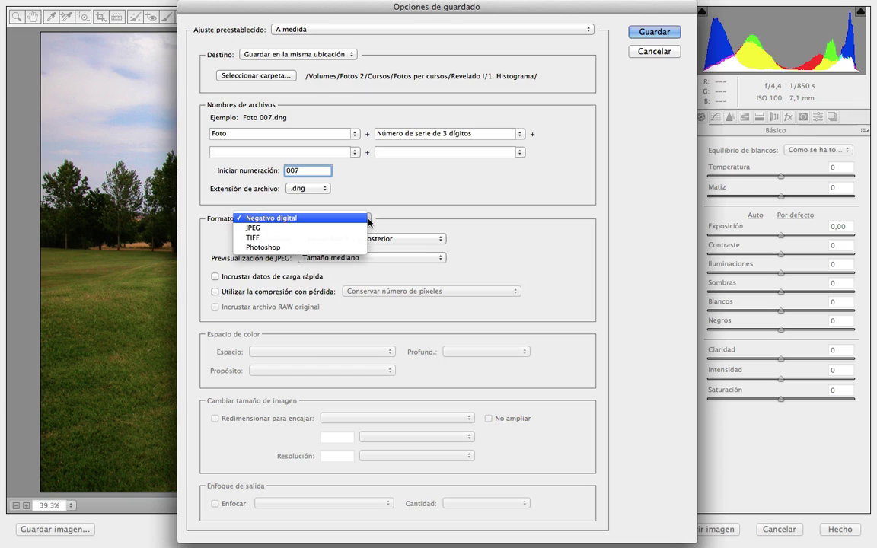
pyautogui.click(358, 229)
pyautogui.click(356, 219)
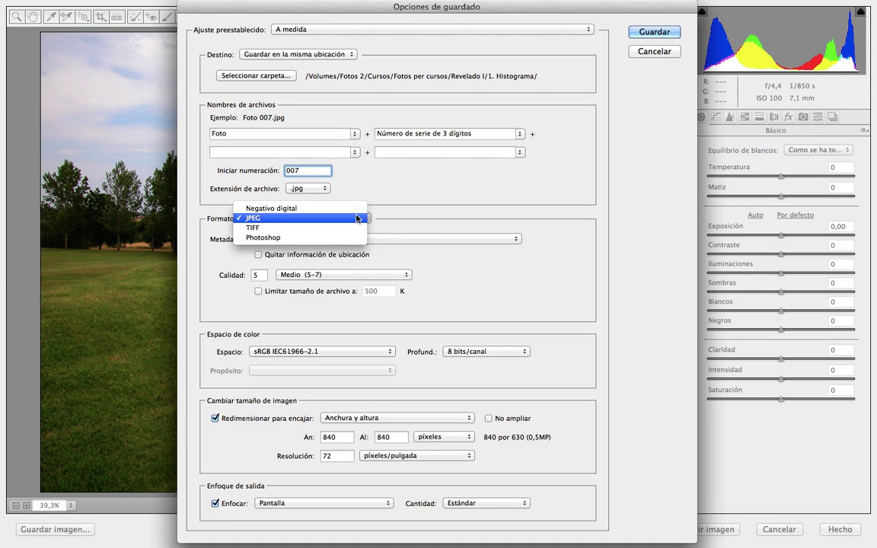
pyautogui.click(358, 228)
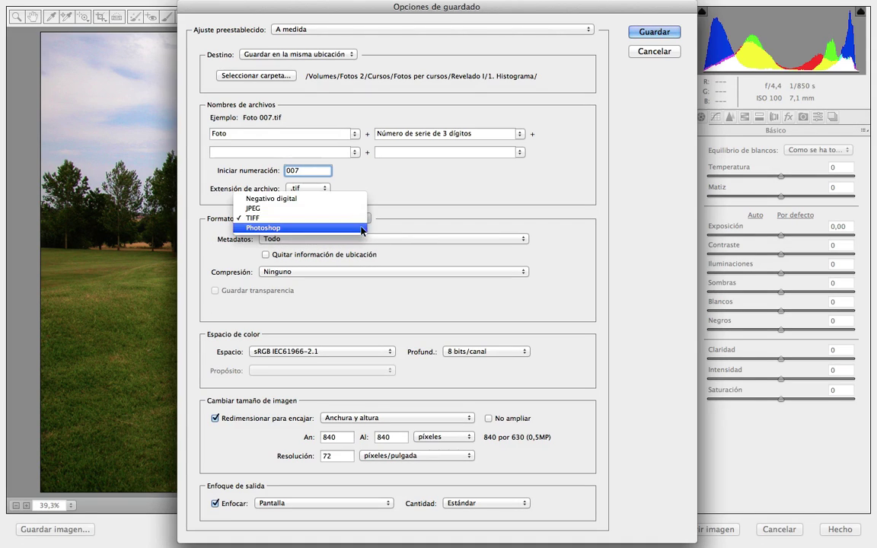
pyautogui.click(362, 229)
# Leave the .psd extension, then settle on Negativo digital so files save as Foto 007.dng
pyautogui.click(326, 189)
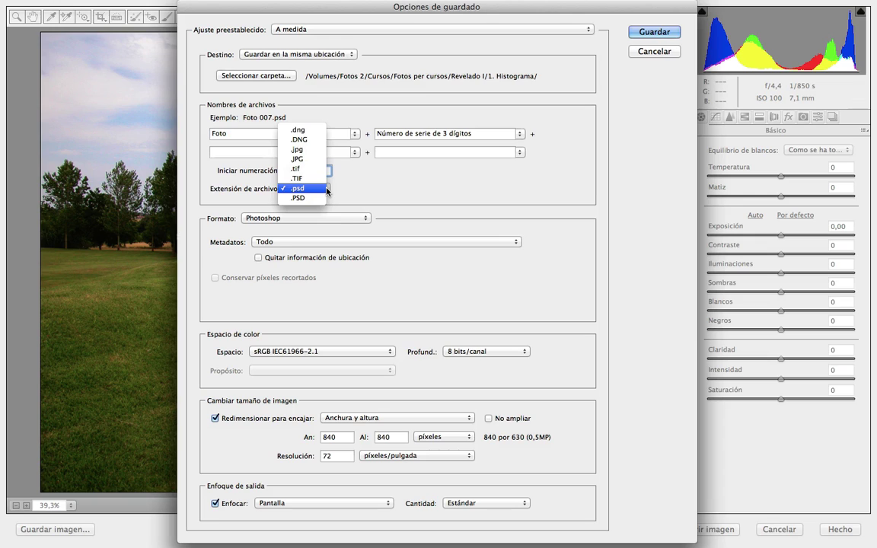
pyautogui.click(326, 189)
pyautogui.click(348, 218)
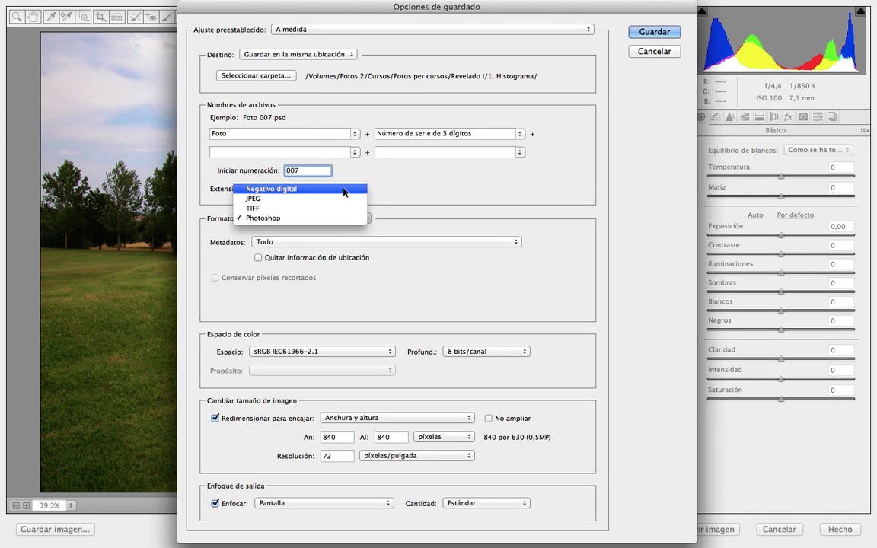
pyautogui.click(343, 189)
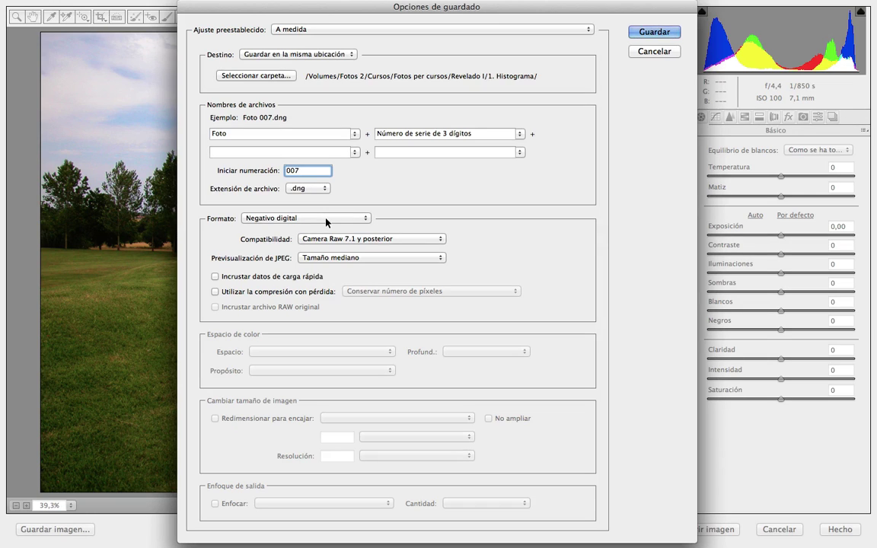
# Set the DNG compatibility to 'Camera Raw 4.6 y posterior'
pyautogui.click(436, 239)
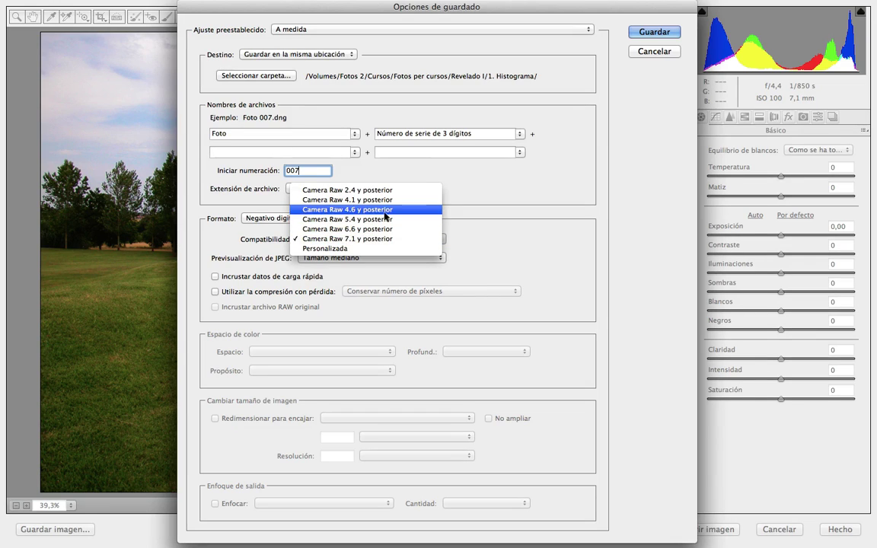
pyautogui.click(384, 210)
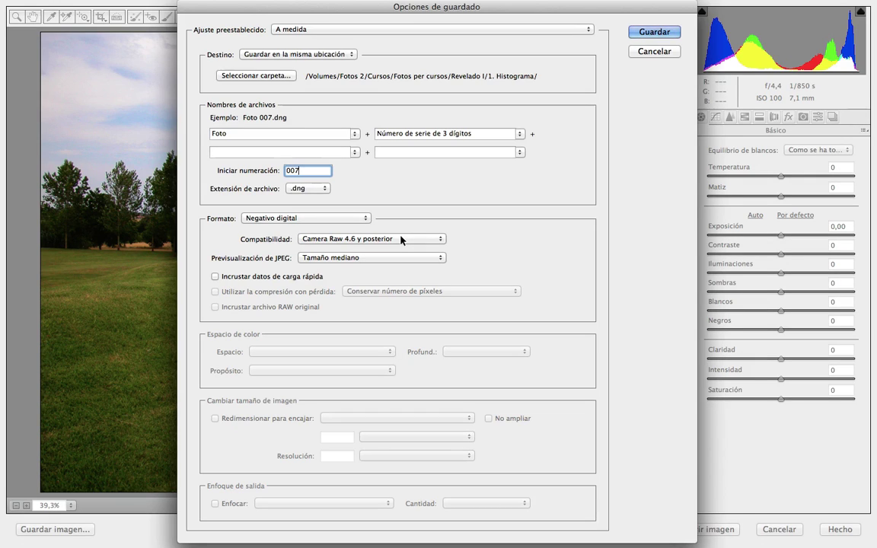
pyautogui.click(401, 240)
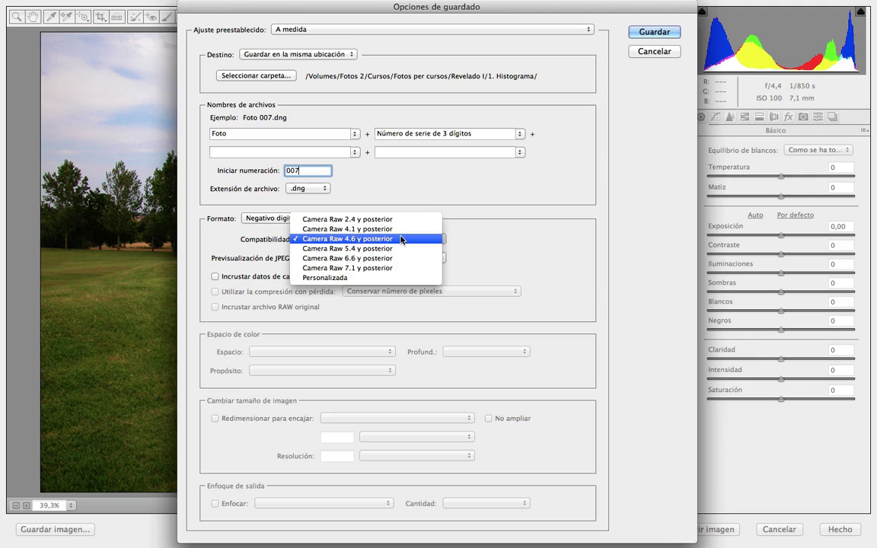
pyautogui.click(401, 239)
pyautogui.moveTo(401, 240)
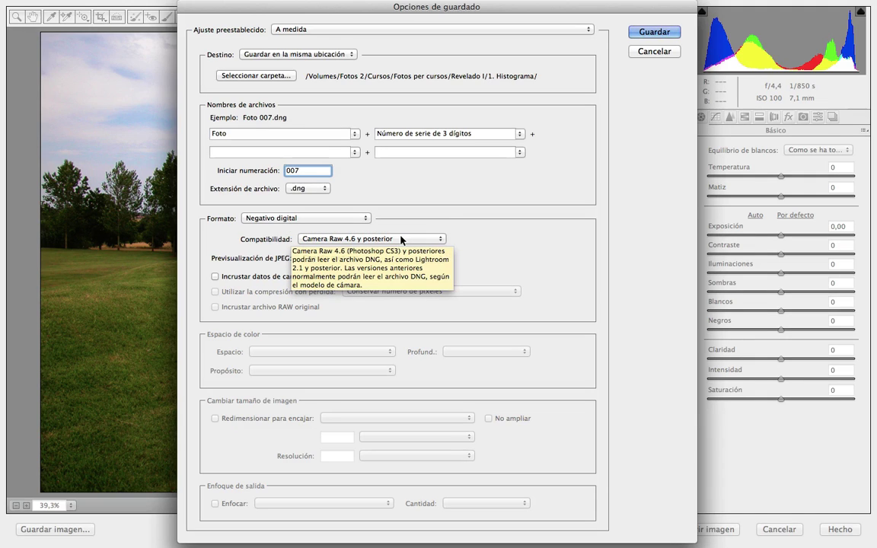
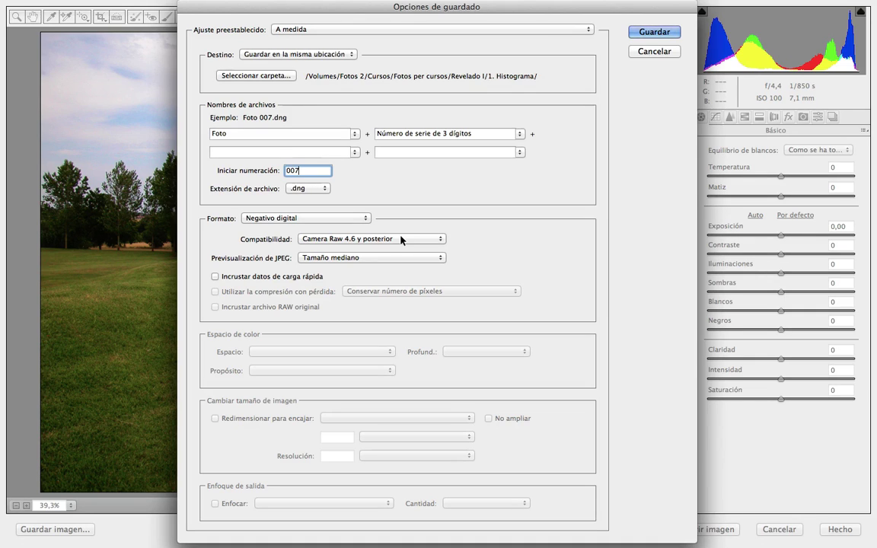
# Try custom DNG 1.4 compatibility, then abandon it to keep Camera Raw 4.6
pyautogui.click(402, 240)
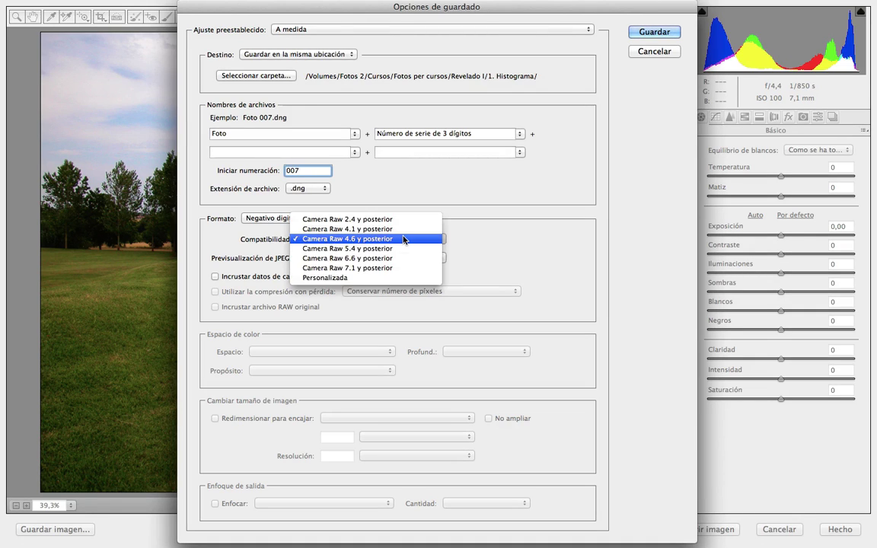
pyautogui.click(404, 278)
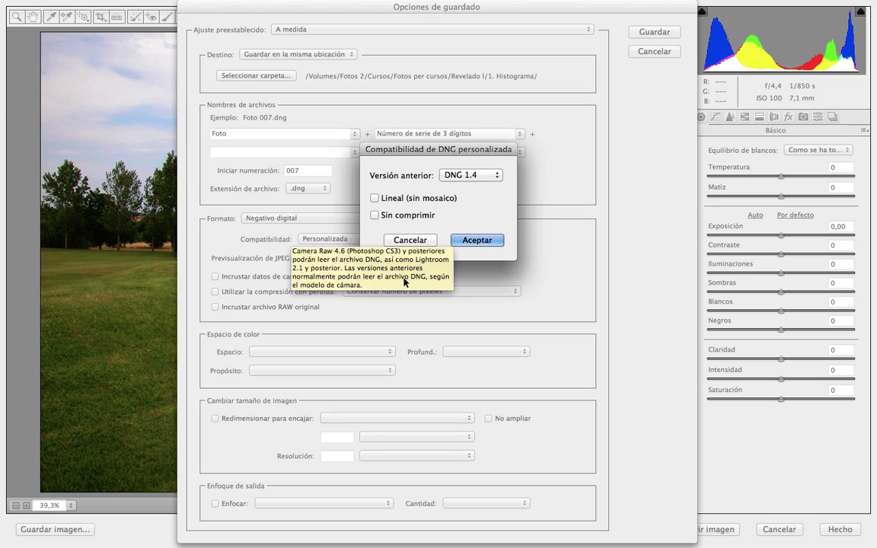
pyautogui.click(491, 175)
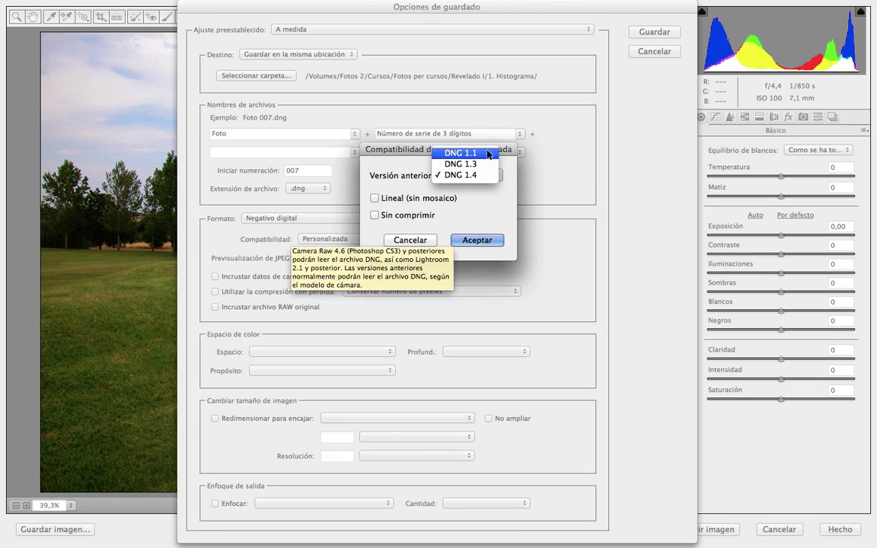
pyautogui.click(468, 175)
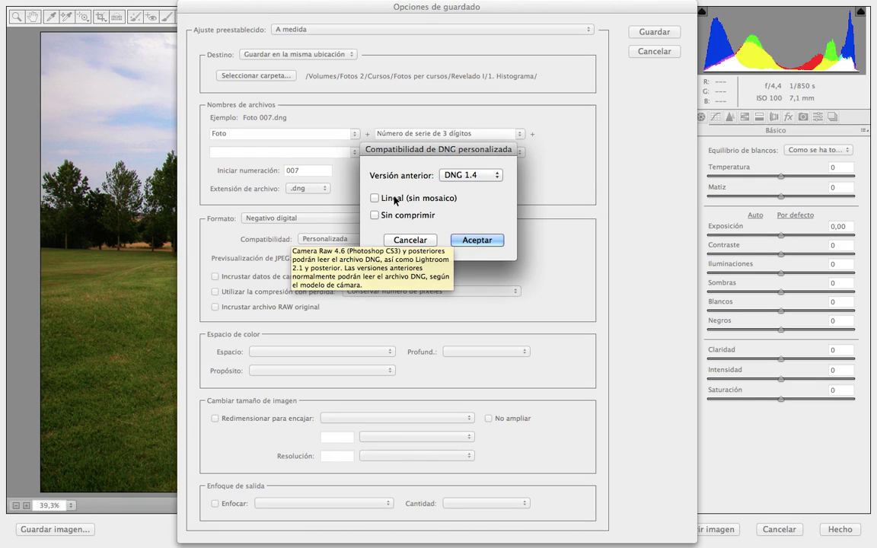
pyautogui.click(409, 240)
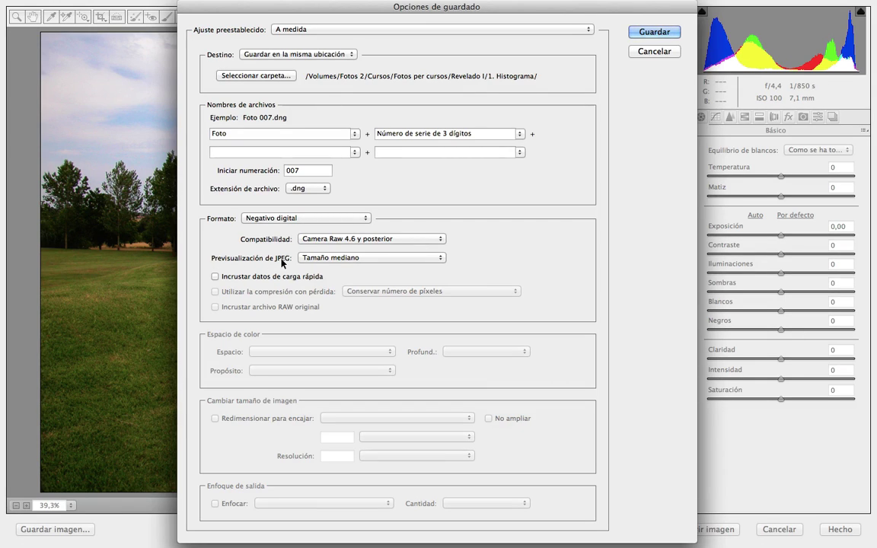
# Keep the JPEG preview at medium size and enable embedding fast-load data
pyautogui.click(382, 259)
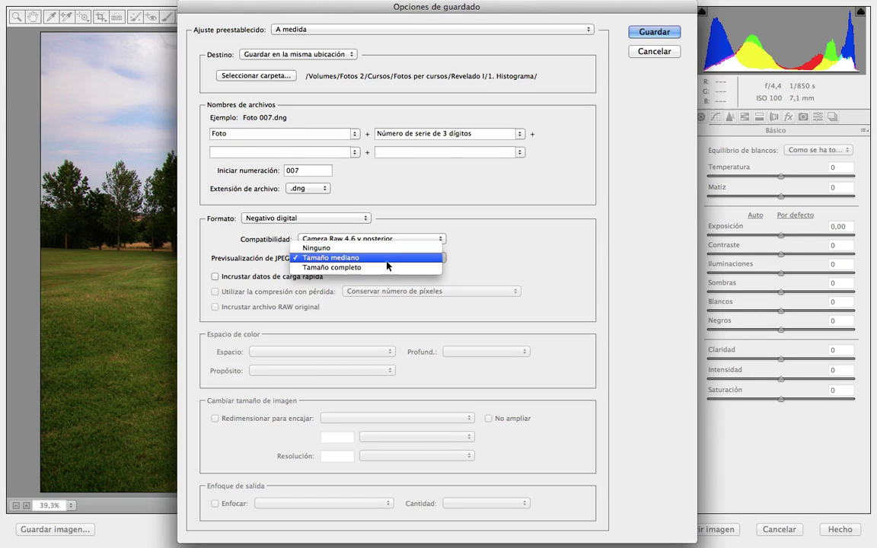
pyautogui.click(495, 256)
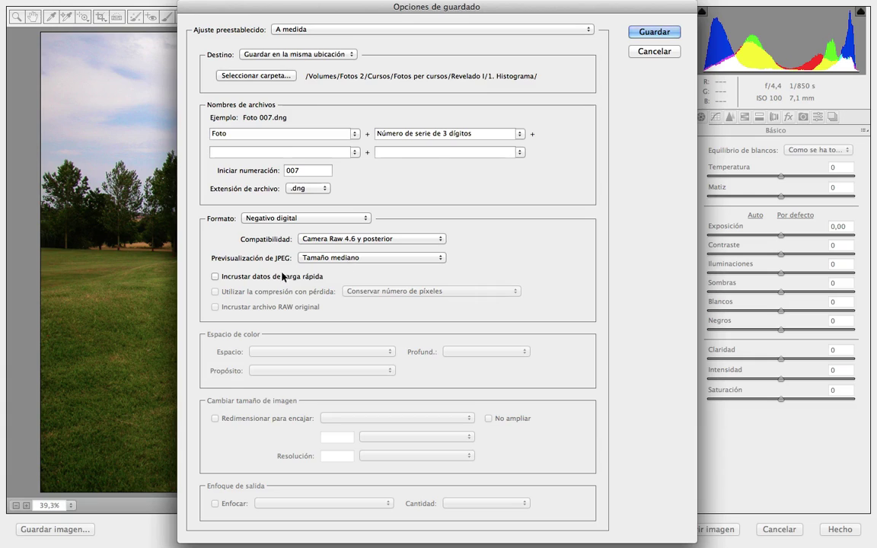
pyautogui.click(256, 279)
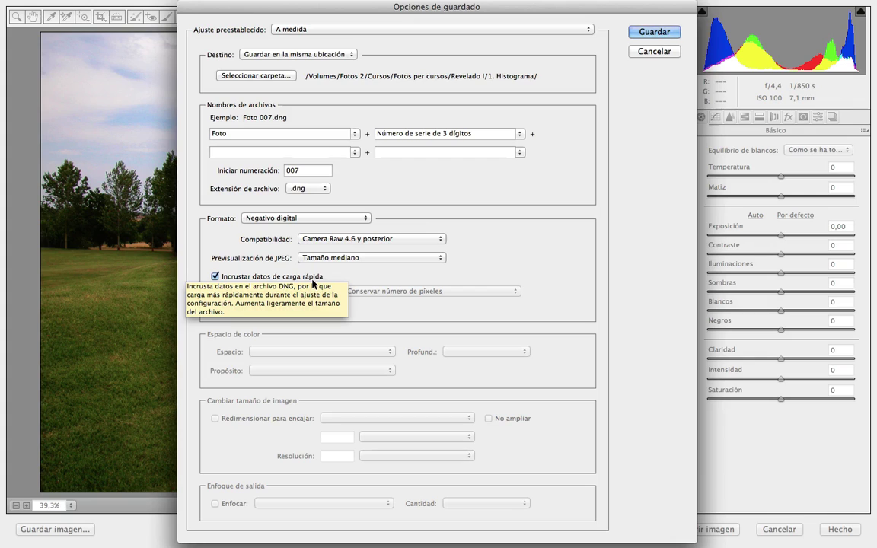
# Set Camera Raw 7.1 and later compatibility, with fast-load off and pixel-preserving lossy compression
pyautogui.click(313, 280)
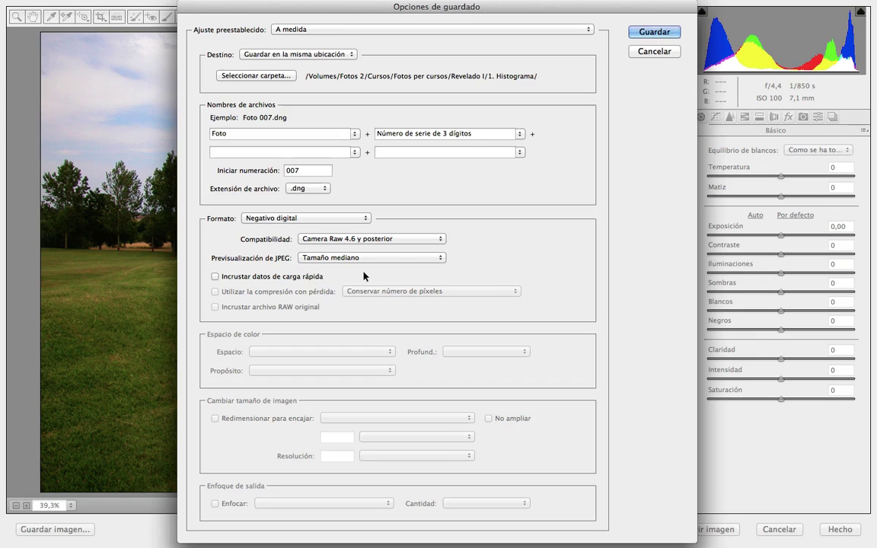
pyautogui.click(392, 239)
pyautogui.click(405, 263)
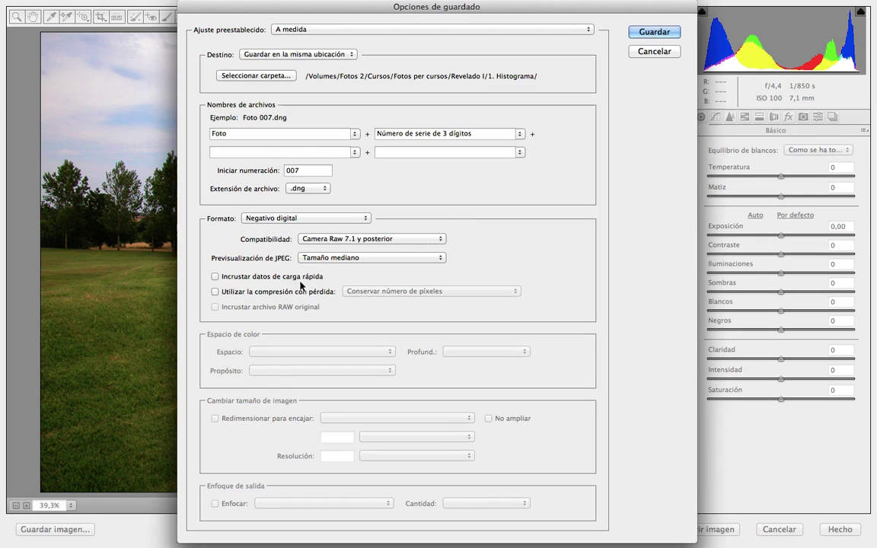
pyautogui.moveTo(278, 291)
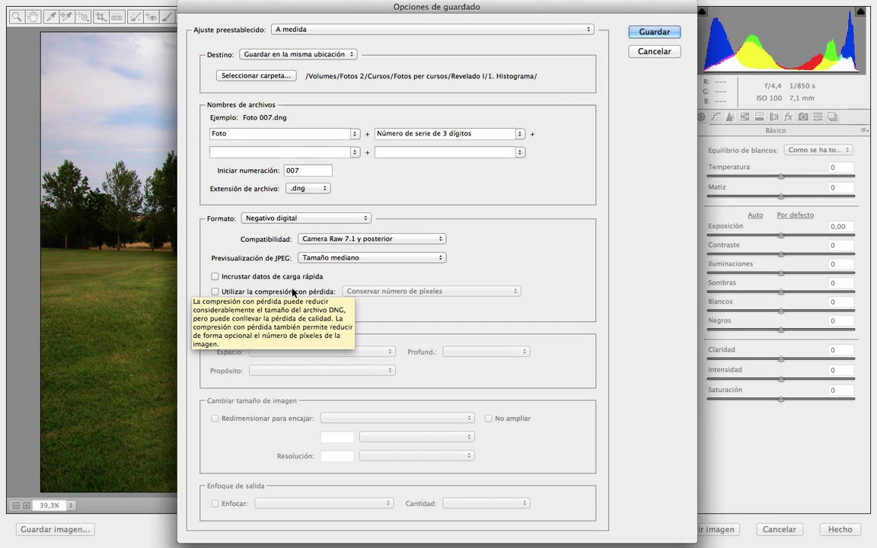
pyautogui.click(286, 294)
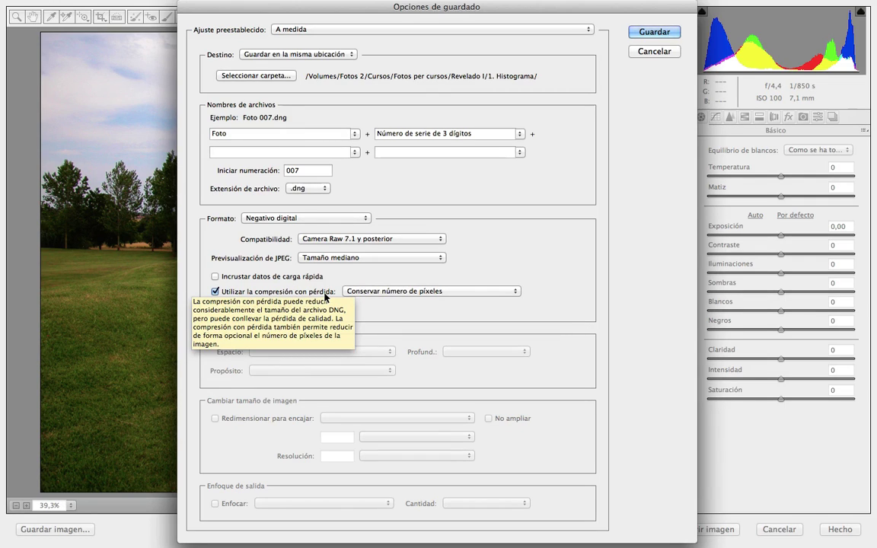
pyautogui.click(465, 291)
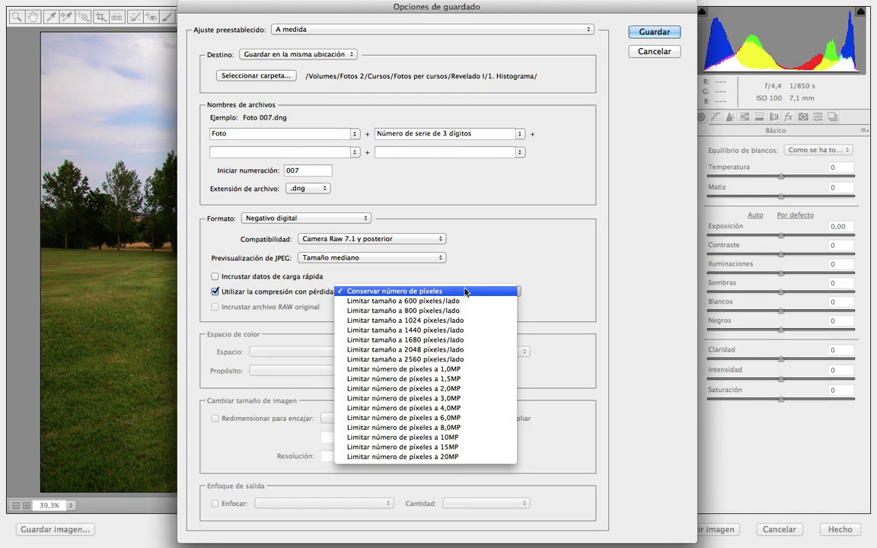
pyautogui.click(465, 291)
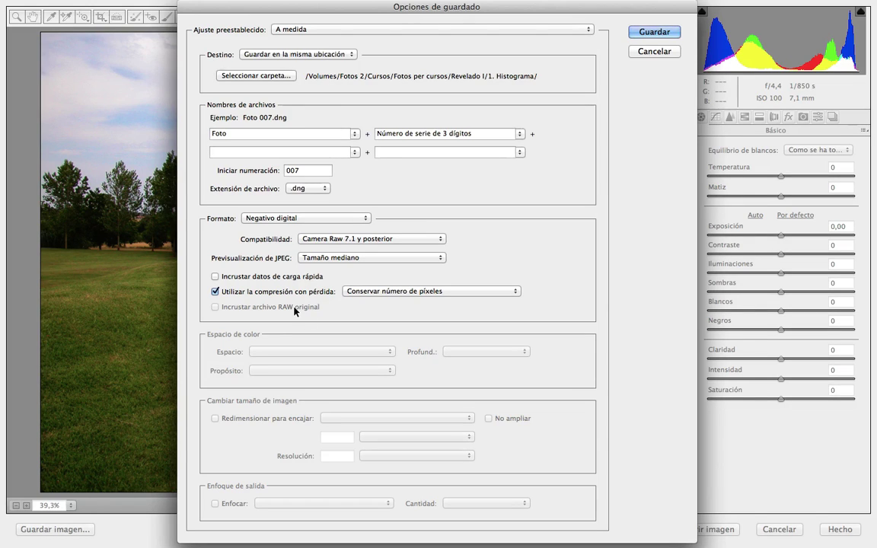
pyautogui.click(360, 219)
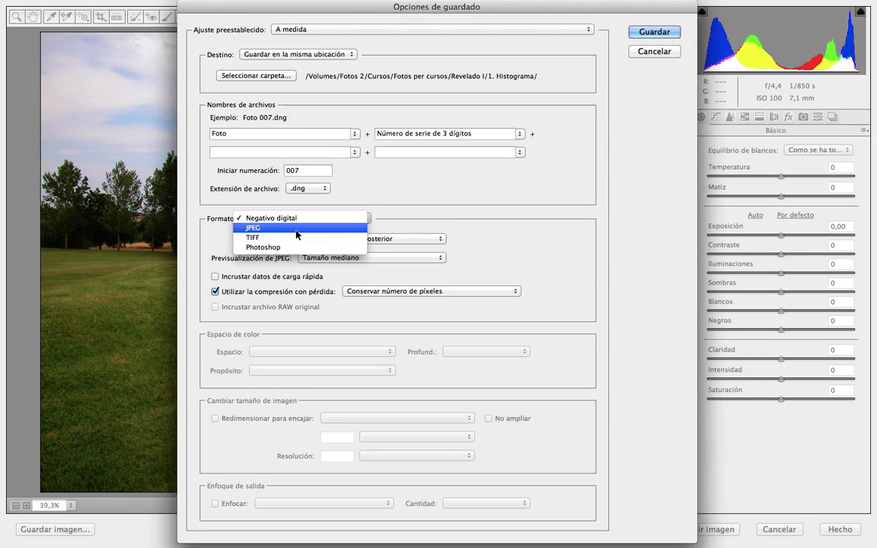
# Choose JPEG format, keeping all metadata and the location information
pyautogui.click(297, 228)
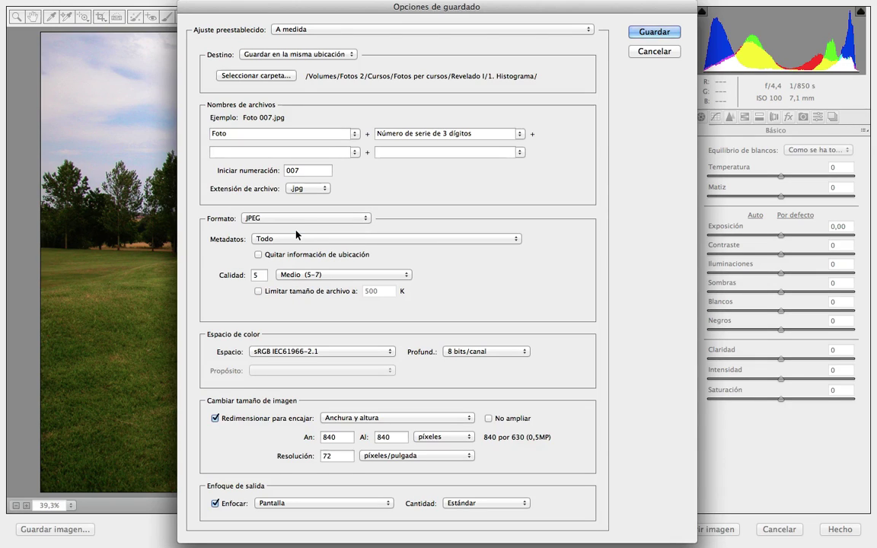
pyautogui.click(327, 239)
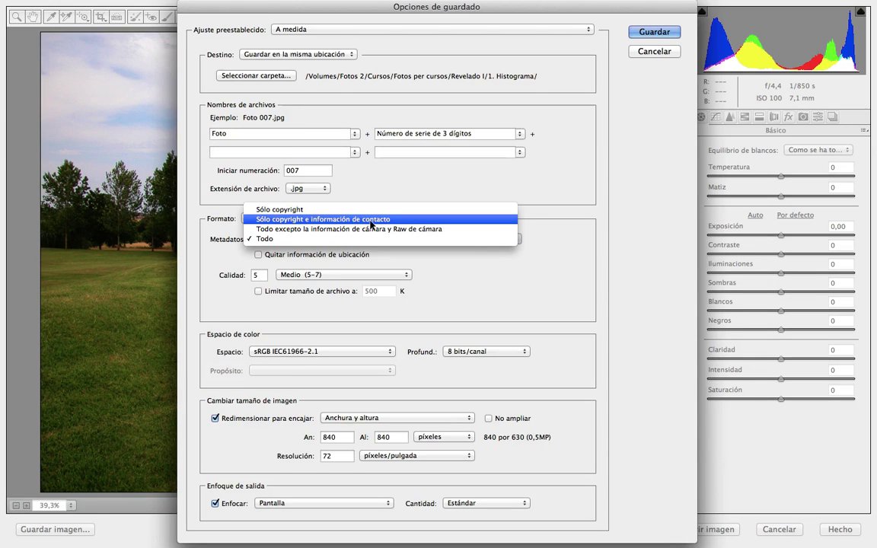
pyautogui.click(468, 241)
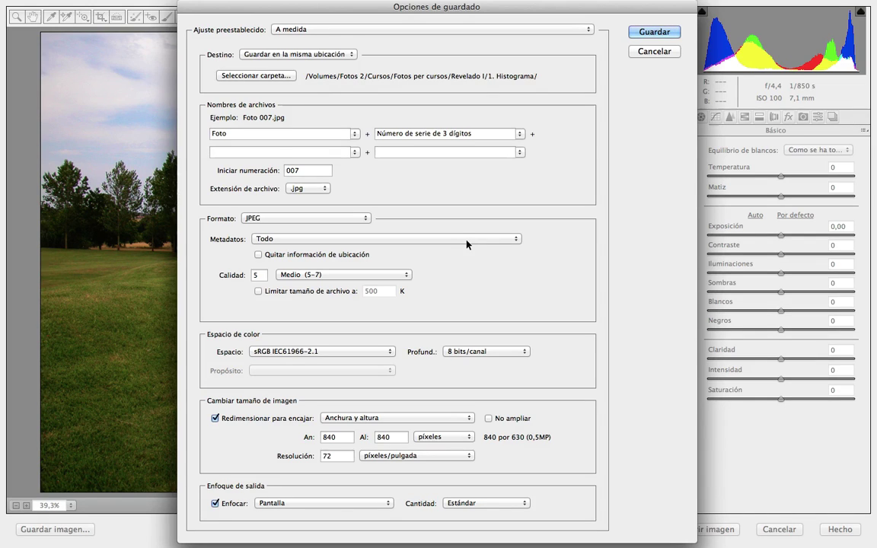
pyautogui.click(259, 255)
pyautogui.click(360, 257)
pyautogui.click(281, 276)
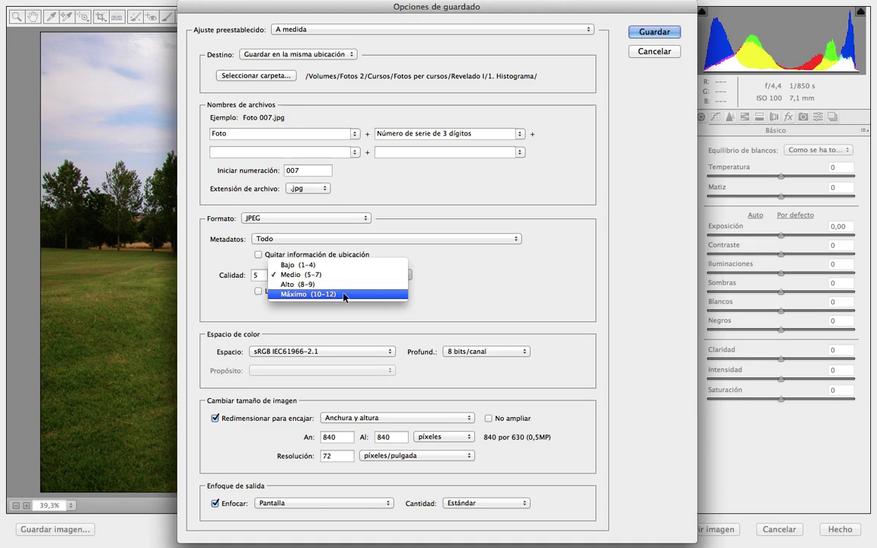
# Raise JPEG quality from Alto 8 to Máximo, entering 12 as the value
pyautogui.click(296, 284)
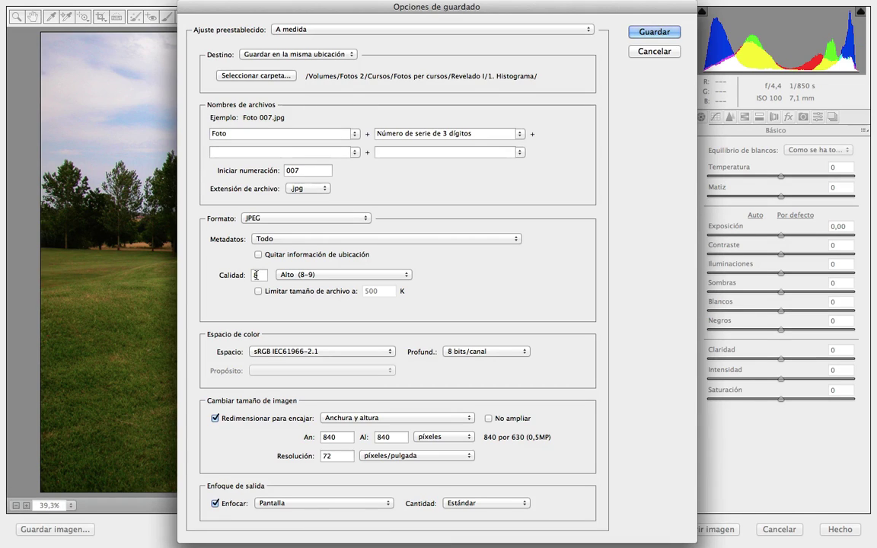
pyautogui.click(327, 276)
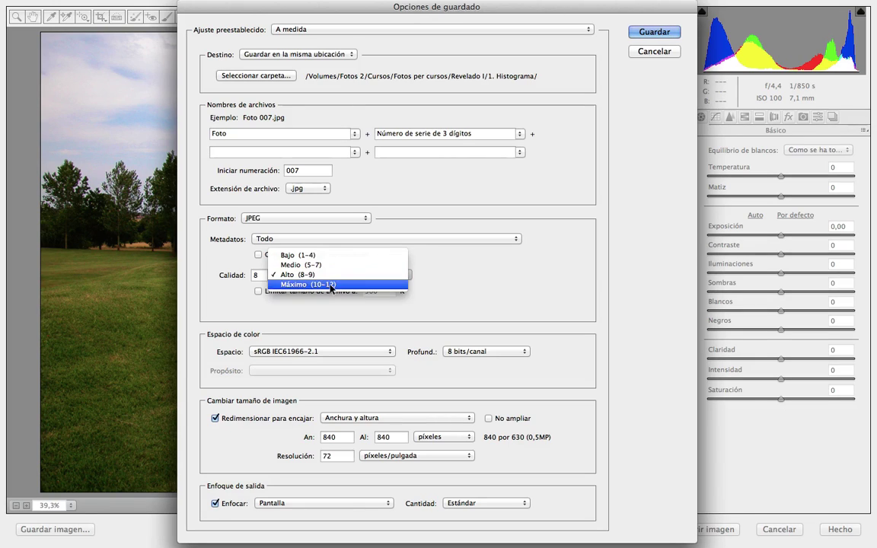
pyautogui.click(260, 275)
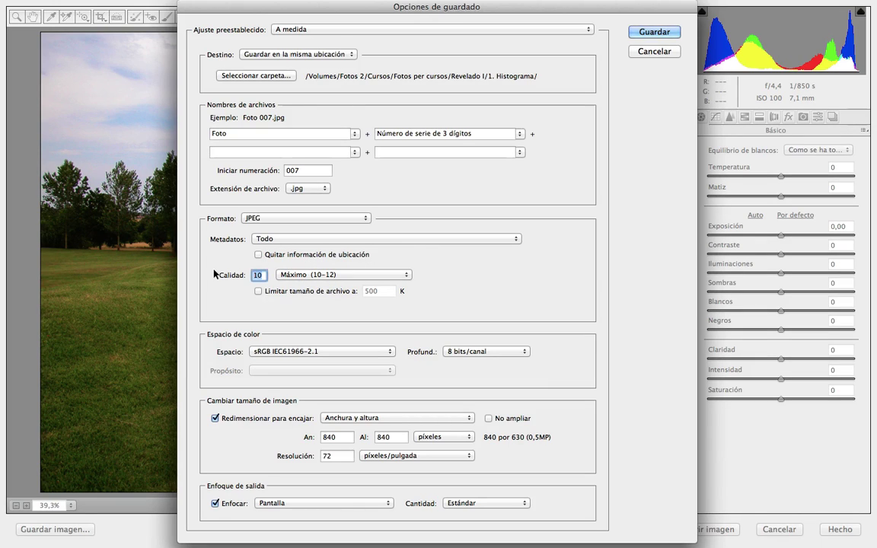
pyautogui.press('Tab')
pyautogui.write('2')
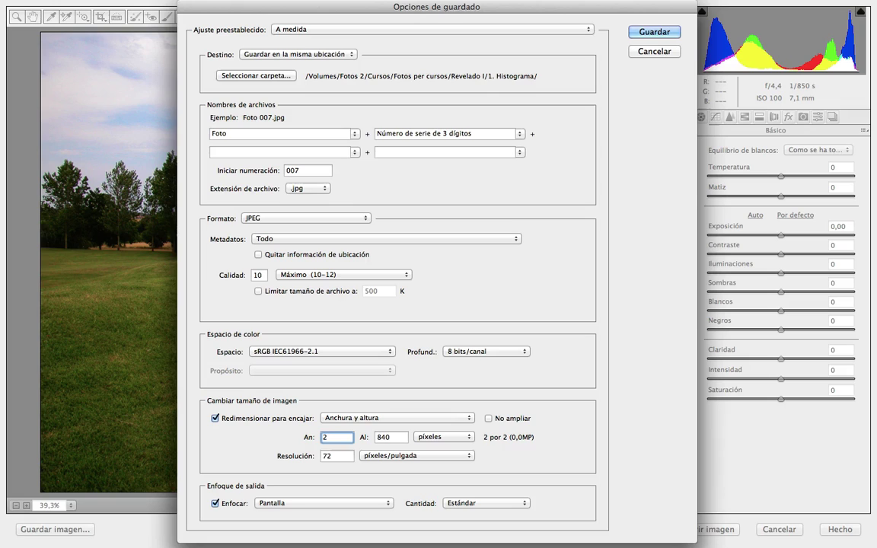
pyautogui.click(256, 275)
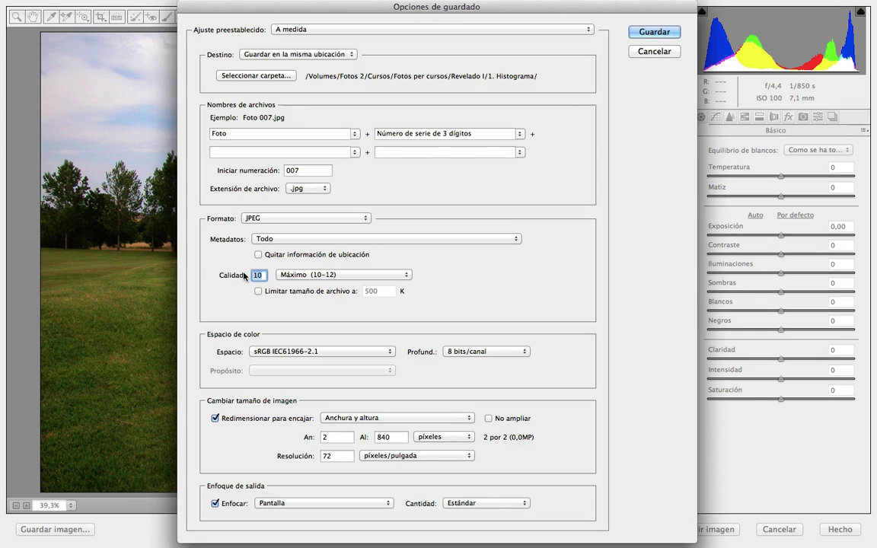
pyautogui.write('12')
pyautogui.click(320, 276)
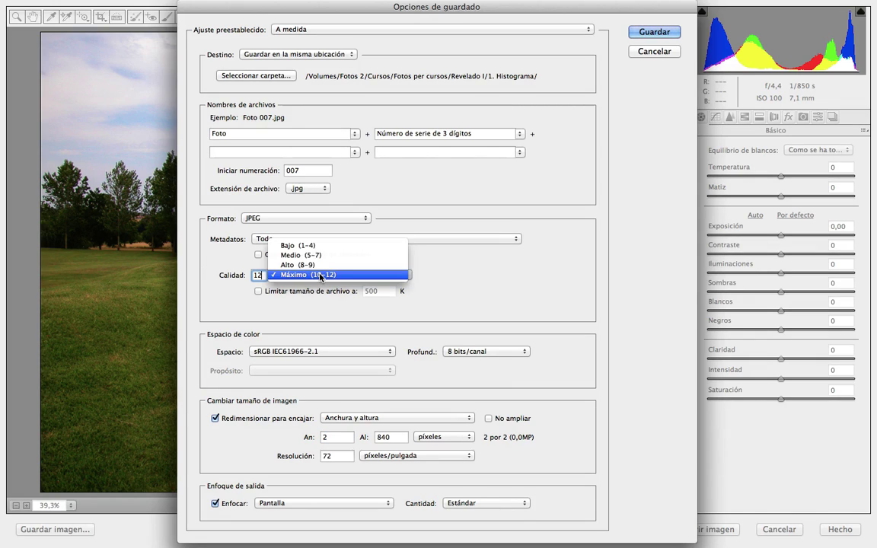
pyautogui.click(320, 275)
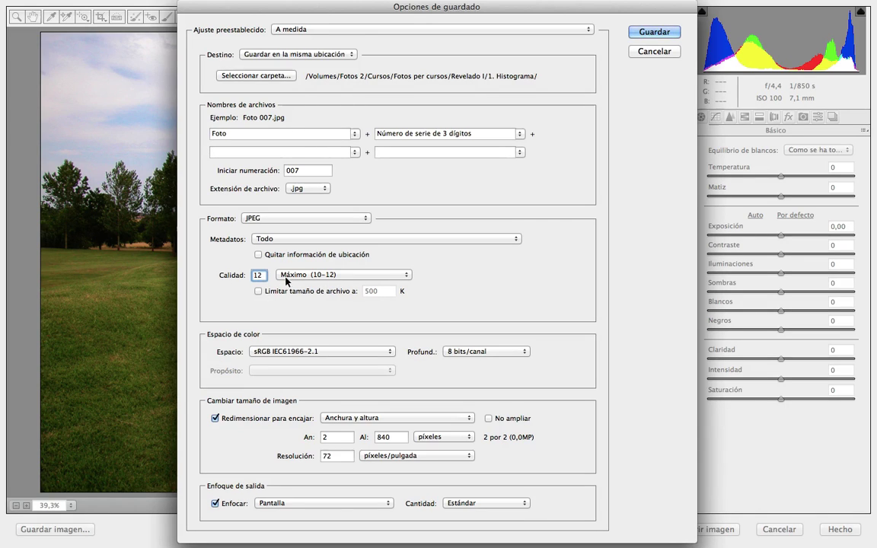
# Try a file-size limit of 1000, then 200, and leave limiting off
pyautogui.click(259, 291)
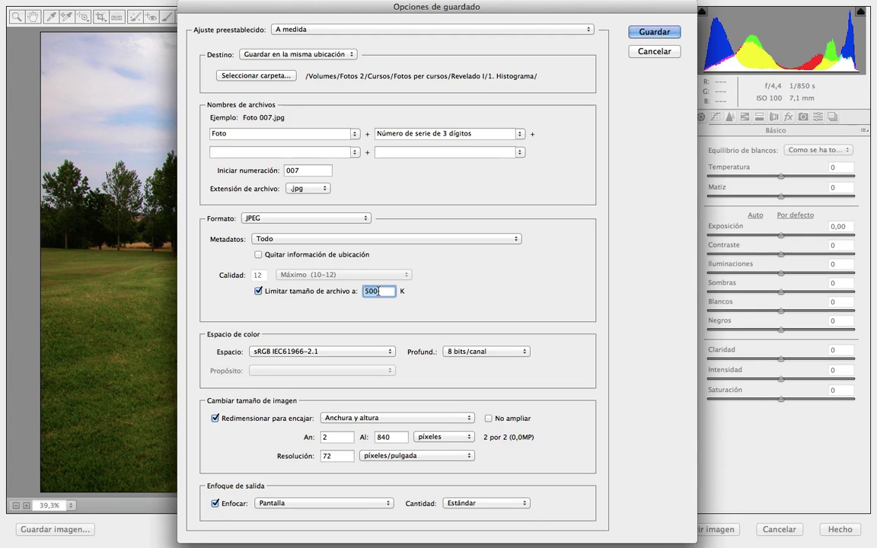
pyautogui.write('1000')
pyautogui.doubleClick(378, 291)
pyautogui.write('200')
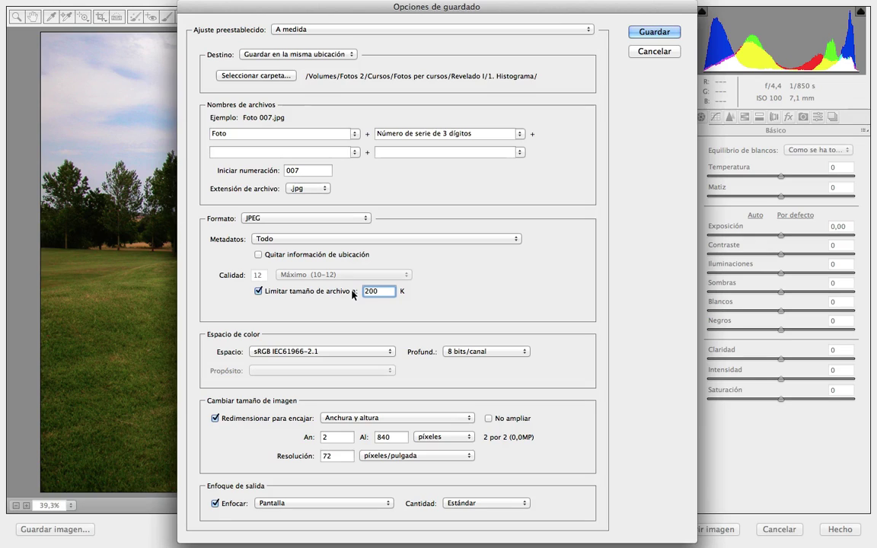
pyautogui.click(299, 292)
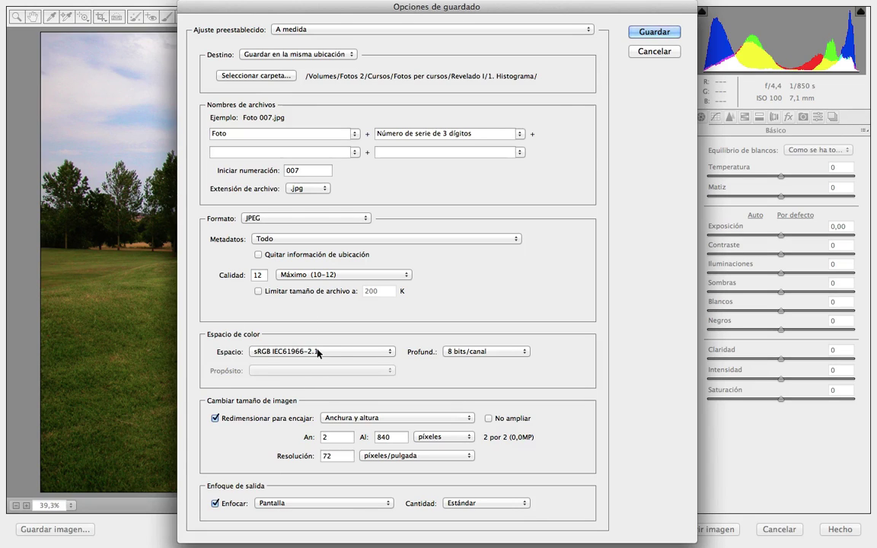
# Use the Adobe RGB (1998) colour space, keeping 8 bits per channel
pyautogui.click(345, 352)
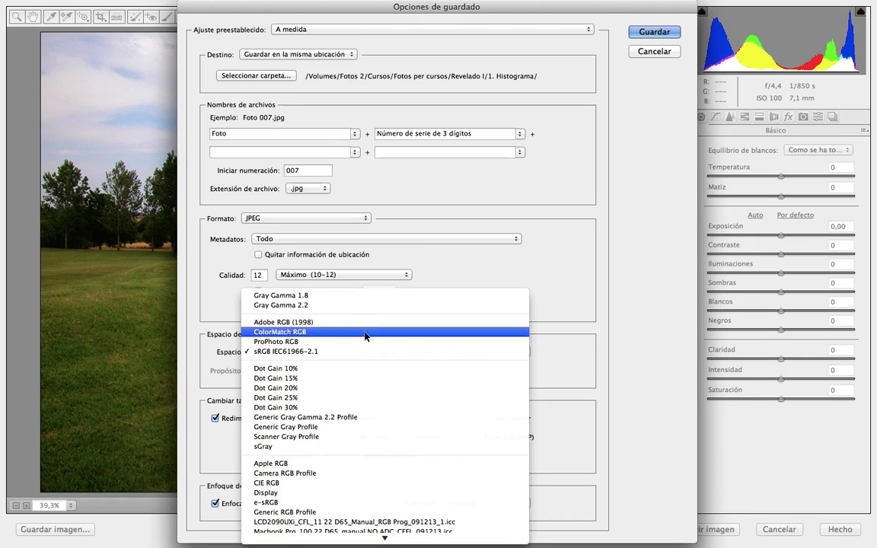
pyautogui.click(364, 324)
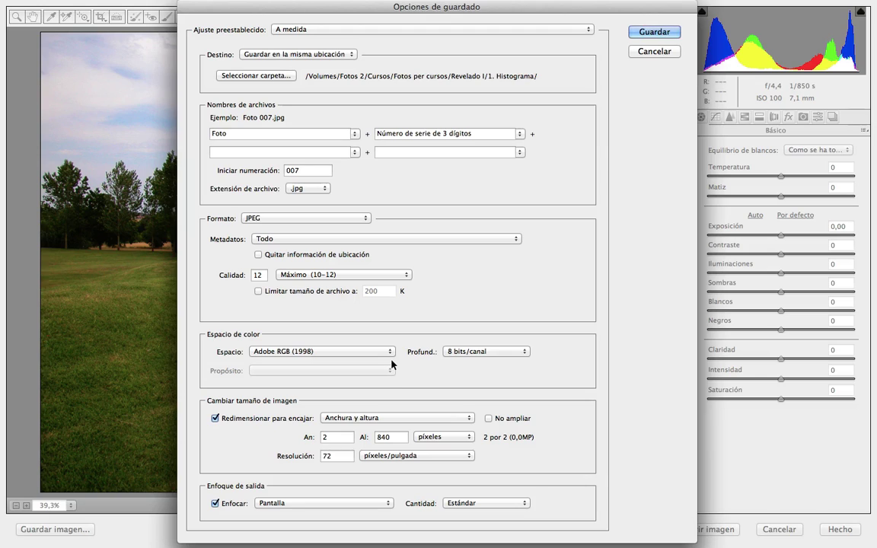
pyautogui.click(498, 351)
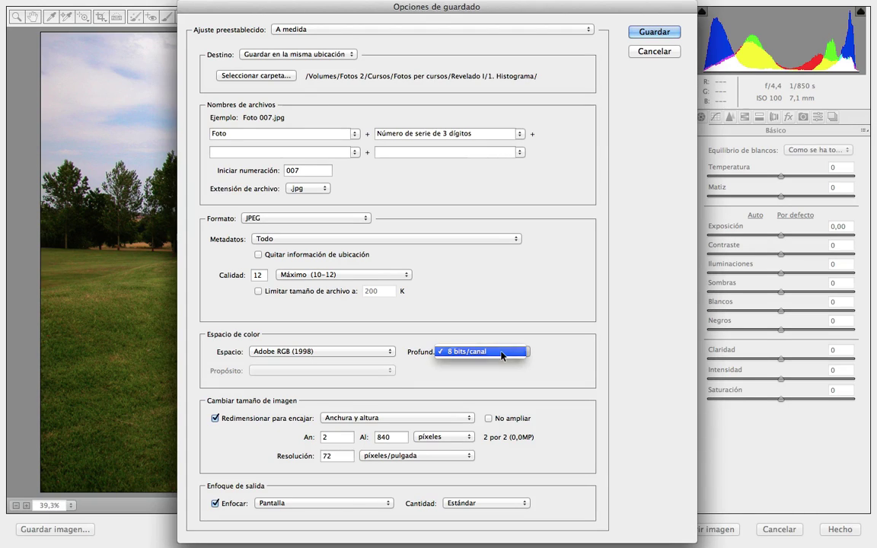
pyautogui.click(502, 355)
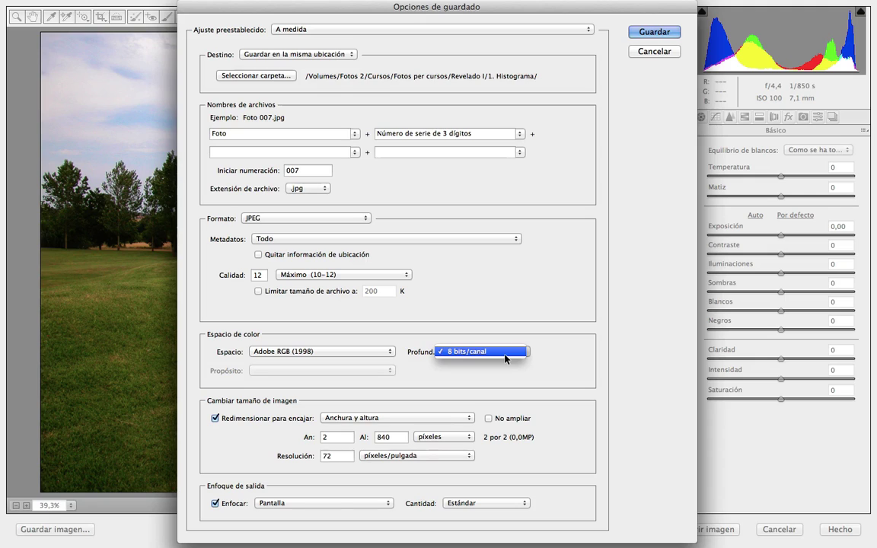
pyautogui.click(501, 353)
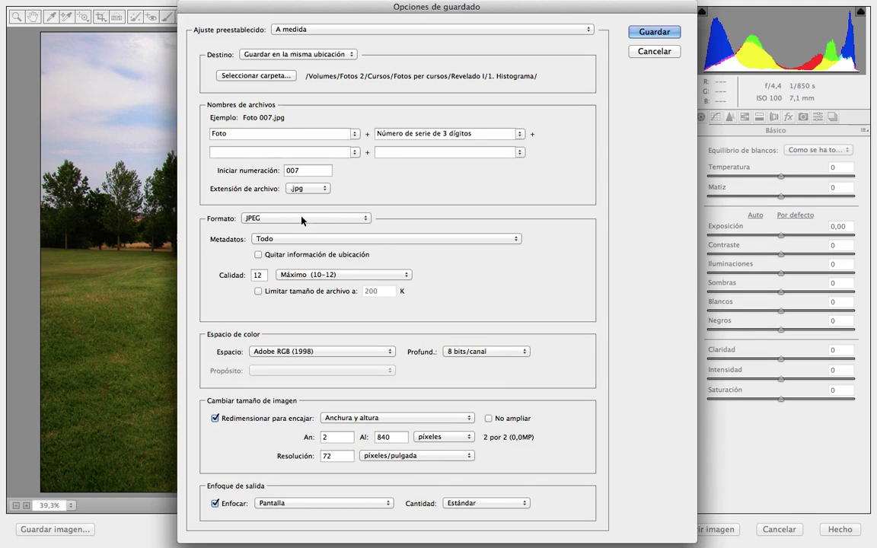
pyautogui.click(270, 219)
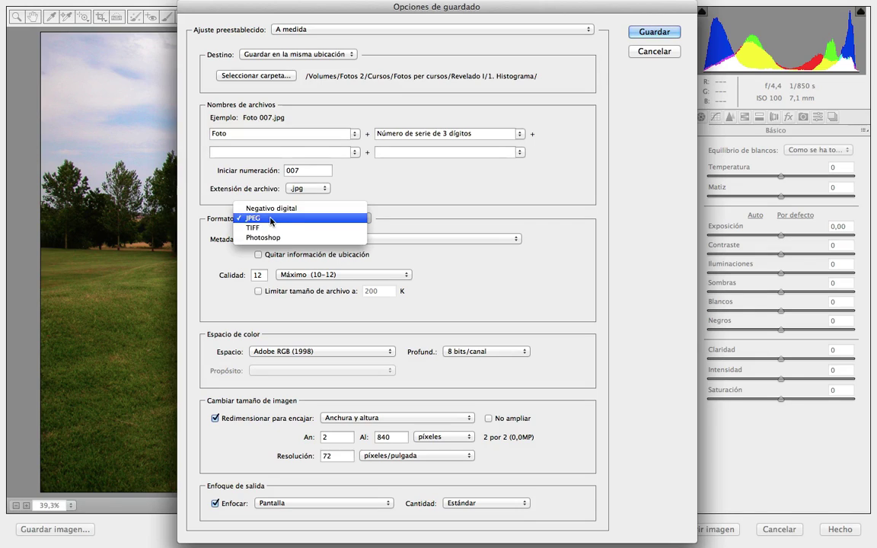
# Try TIFF at 16 bits per channel, then return to 8 bits with all metadata
pyautogui.click(255, 228)
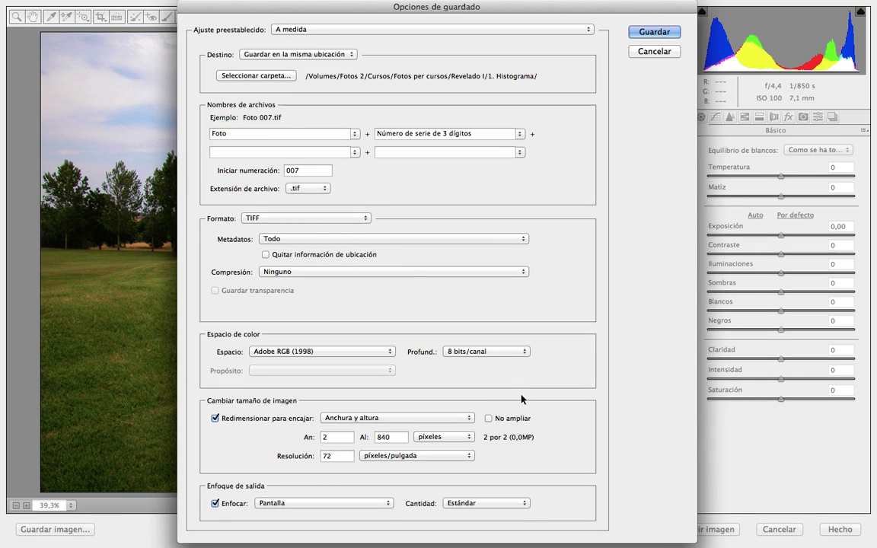
pyautogui.click(512, 352)
pyautogui.click(513, 362)
pyautogui.click(464, 352)
pyautogui.click(468, 339)
pyautogui.click(266, 239)
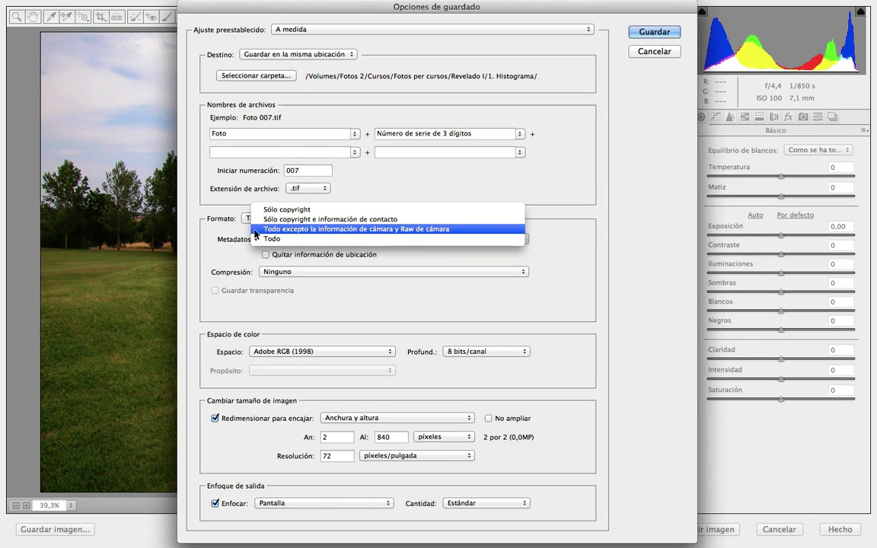
pyautogui.click(271, 238)
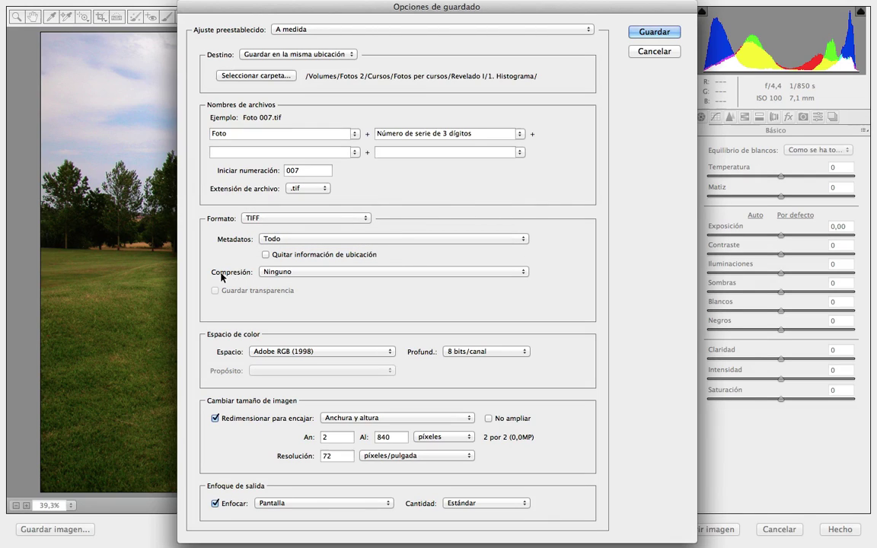
# Try LZW and ZIP compression, reset to none, then choose the Photoshop (.psd) format
pyautogui.click(286, 275)
pyautogui.click(286, 282)
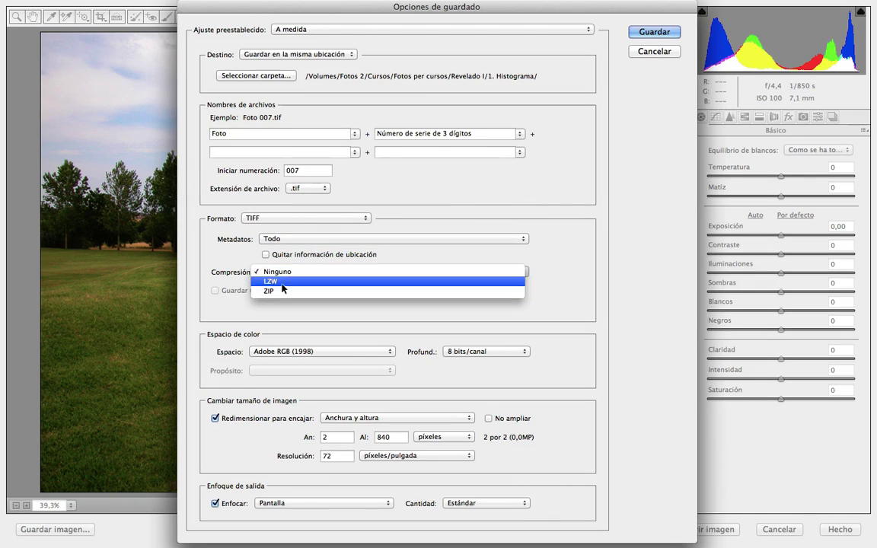
pyautogui.click(288, 274)
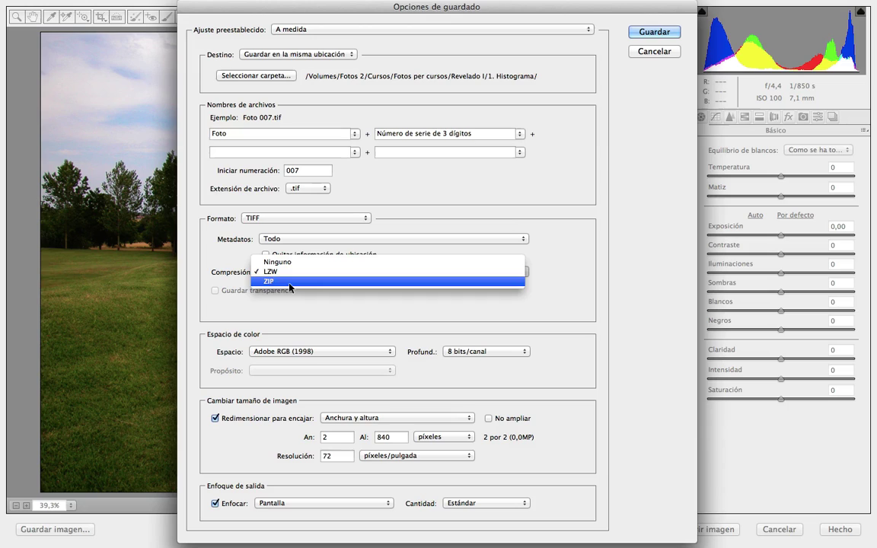
pyautogui.click(289, 280)
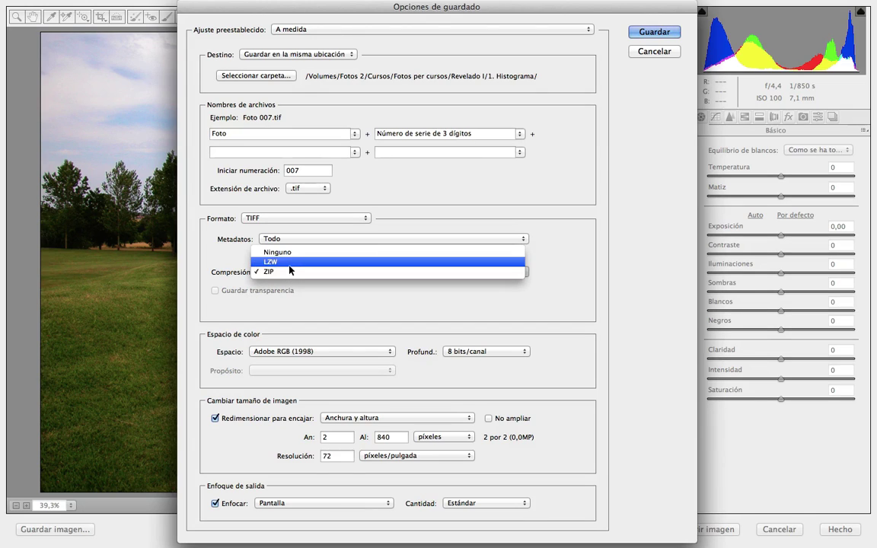
pyautogui.click(262, 250)
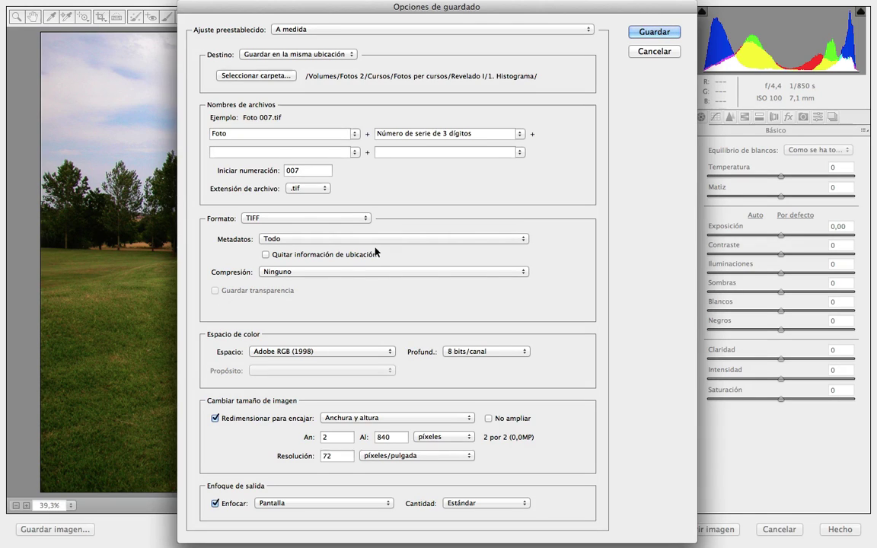
pyautogui.click(363, 218)
pyautogui.click(363, 210)
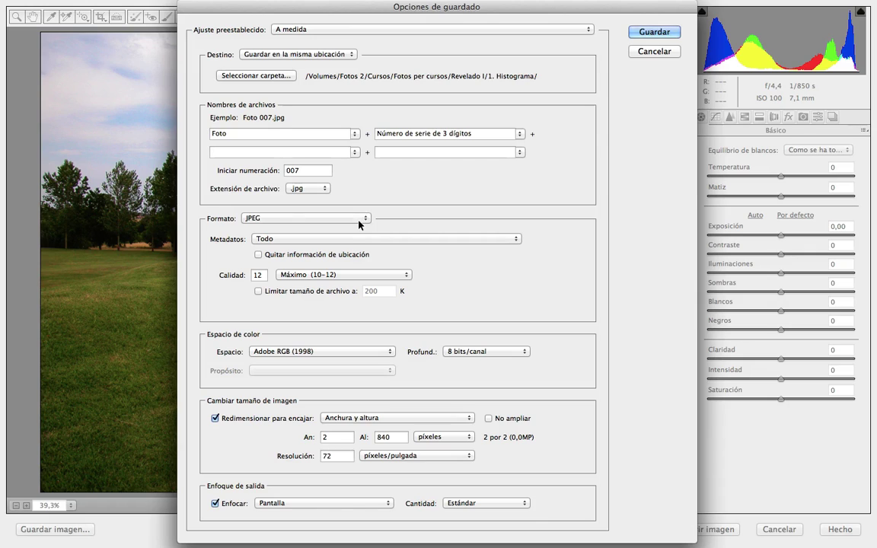
pyautogui.click(355, 238)
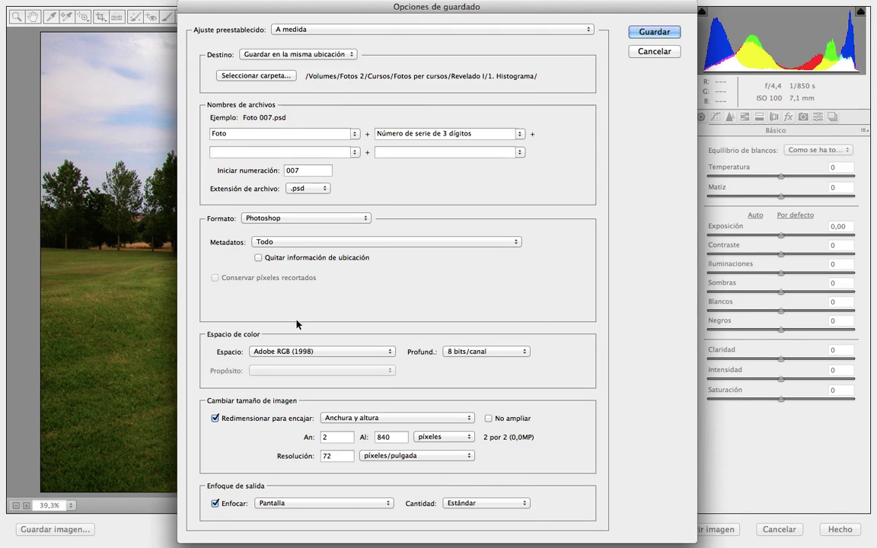
# Crop the photo around the trees and meadow, then keep cropped pixels when saving
pyautogui.click(666, 53)
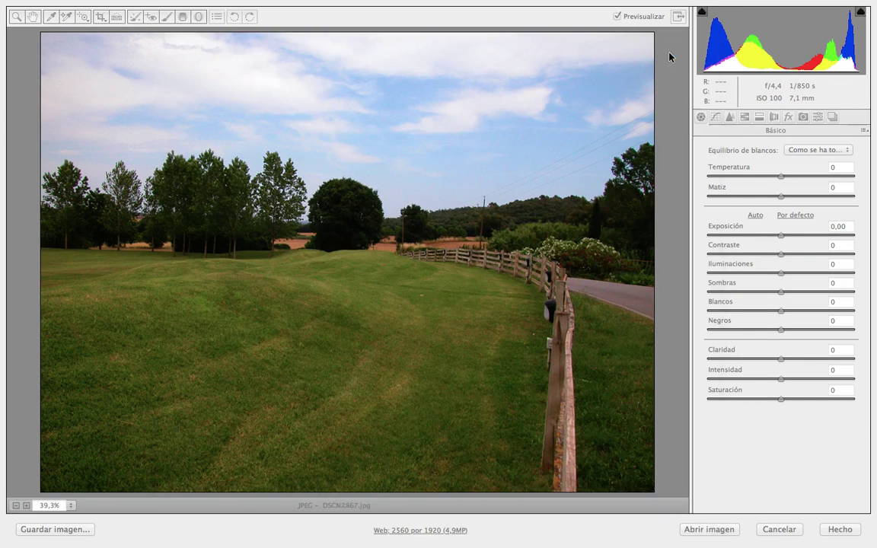
pyautogui.click(101, 16)
pyautogui.moveTo(104, 89)
pyautogui.mouseDown()
pyautogui.moveTo(331, 221)
pyautogui.moveTo(538, 380)
pyautogui.mouseUp()
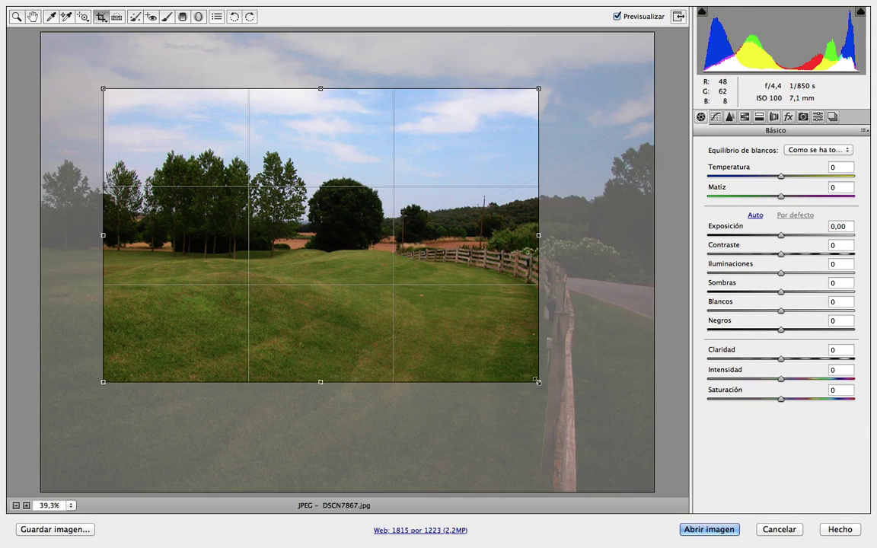
pyautogui.press('Return')
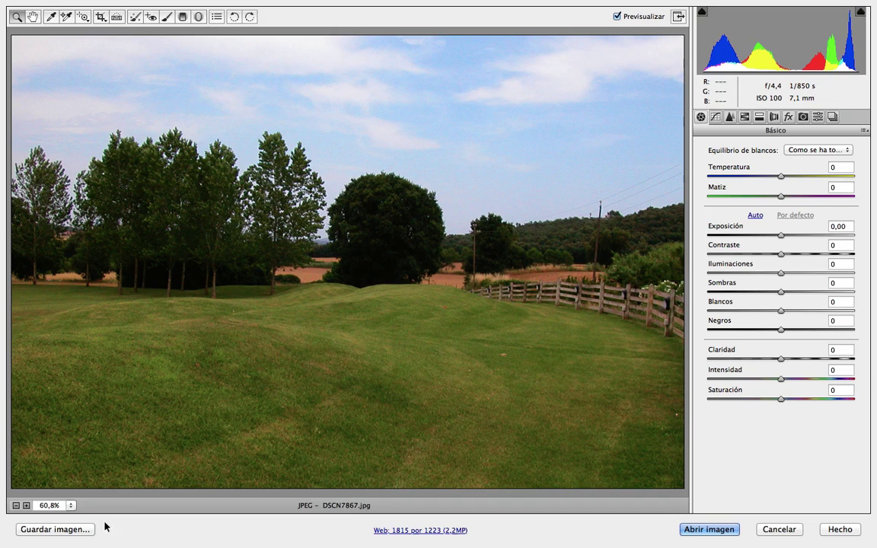
pyautogui.click(76, 530)
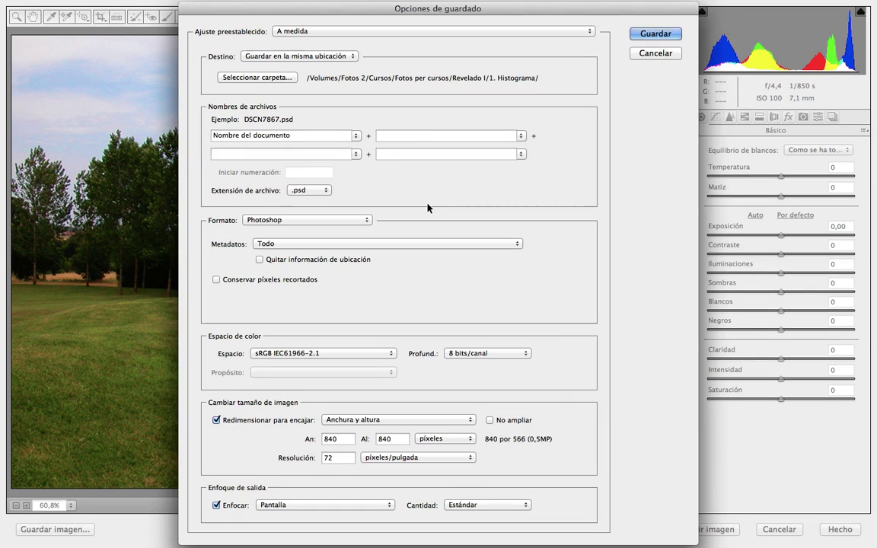
pyautogui.click(238, 280)
# Keep sRGB and disable resize to fit, saving at the full 1815 × 1223 pixels
pyautogui.click(366, 354)
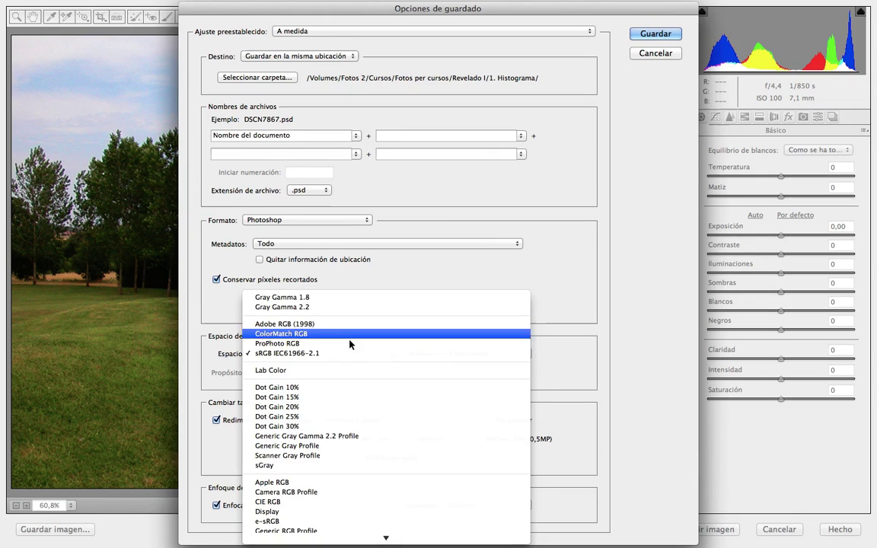
pyautogui.click(350, 353)
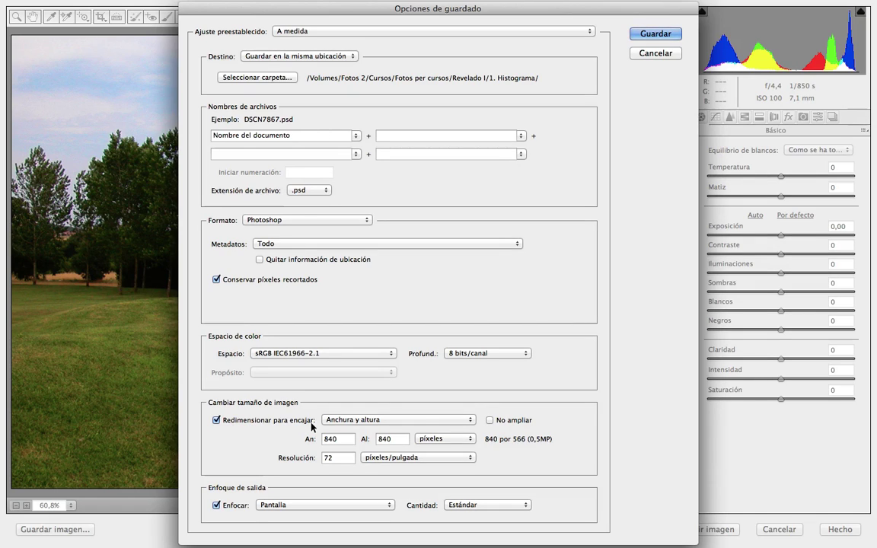
pyautogui.click(421, 420)
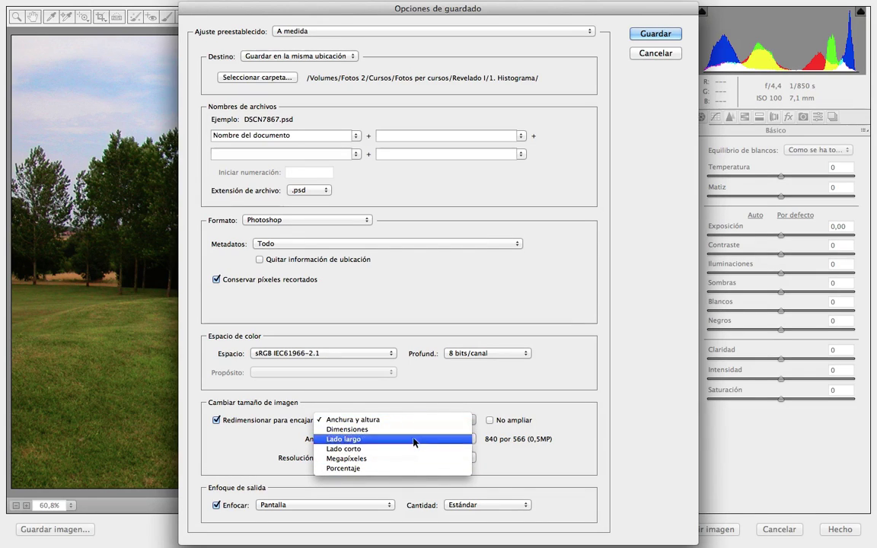
pyautogui.click(411, 408)
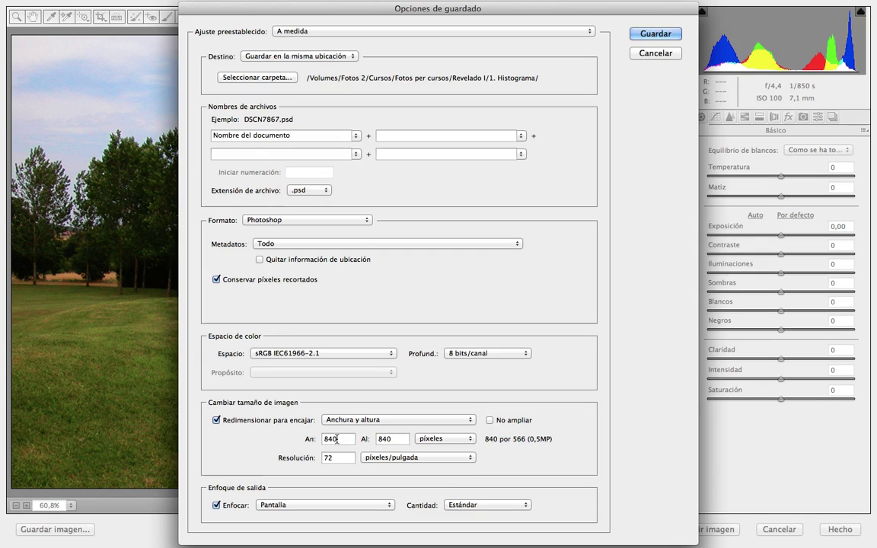
pyautogui.click(275, 419)
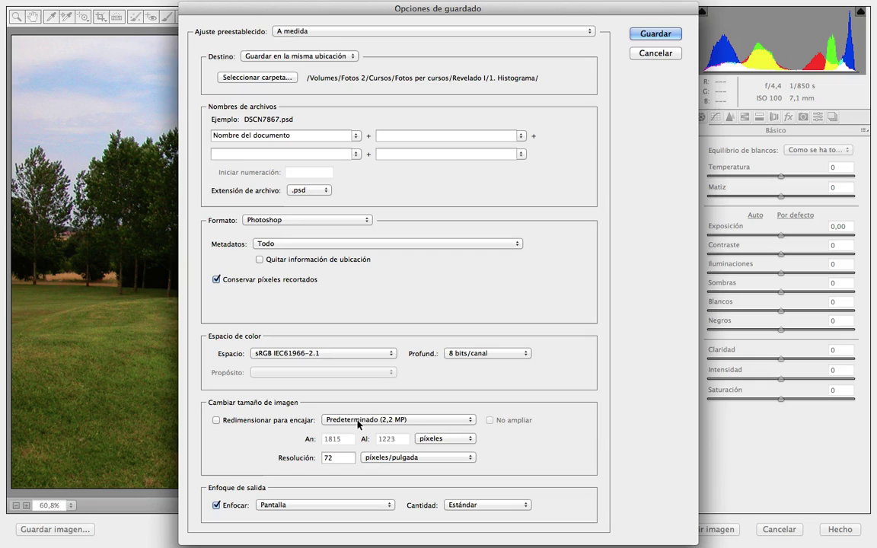
# Switch the size units from pixels through inches to centimetres, giving 64,029 × 43,145 cm
pyautogui.click(436, 419)
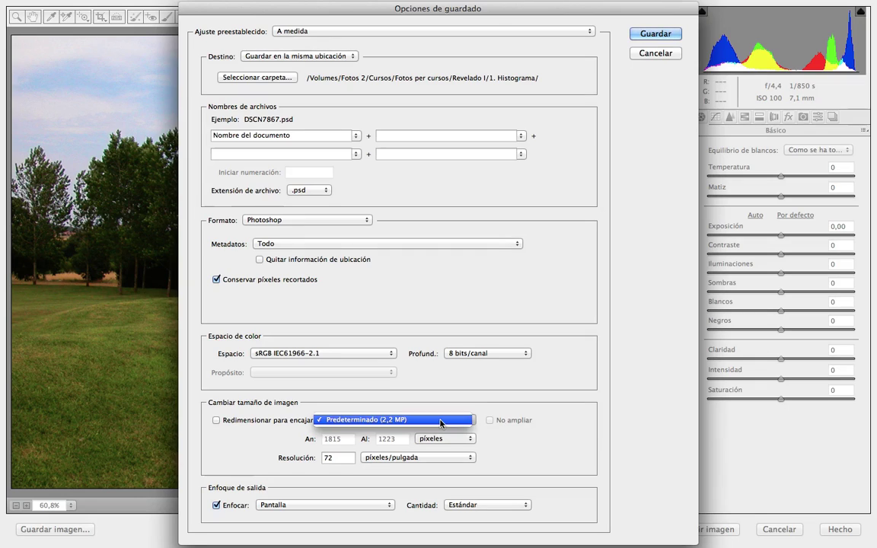
pyautogui.click(401, 421)
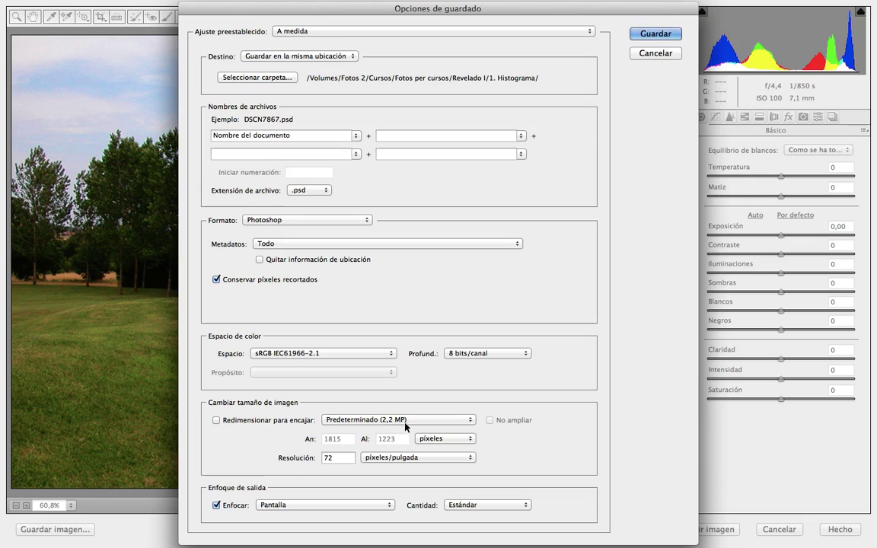
pyautogui.click(470, 439)
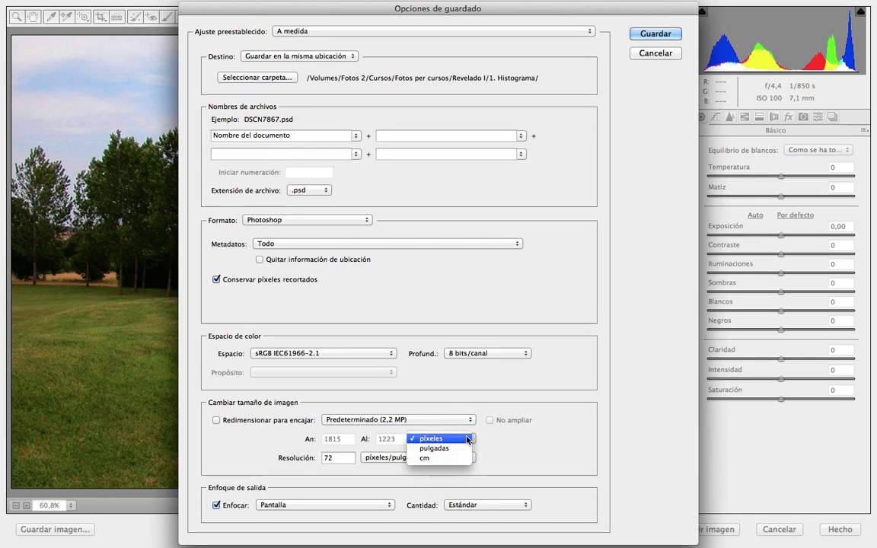
pyautogui.click(464, 450)
pyautogui.click(468, 439)
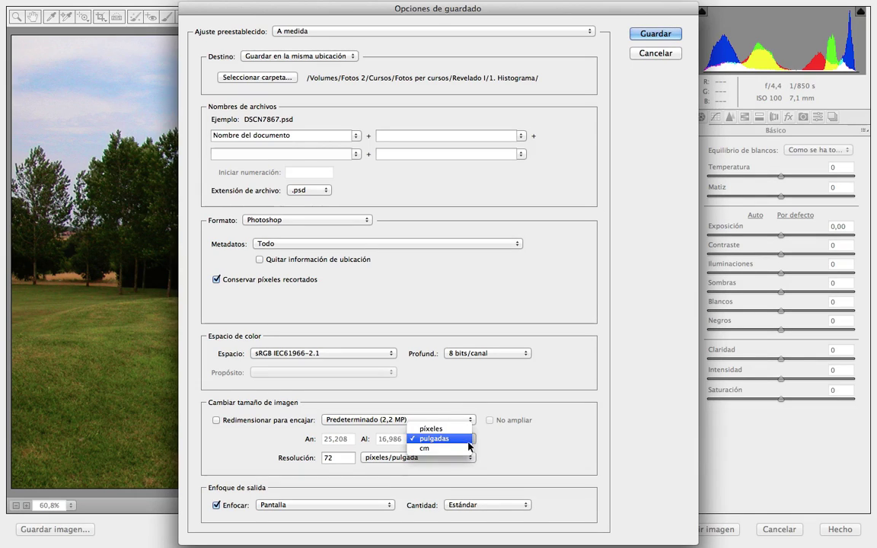
pyautogui.click(469, 449)
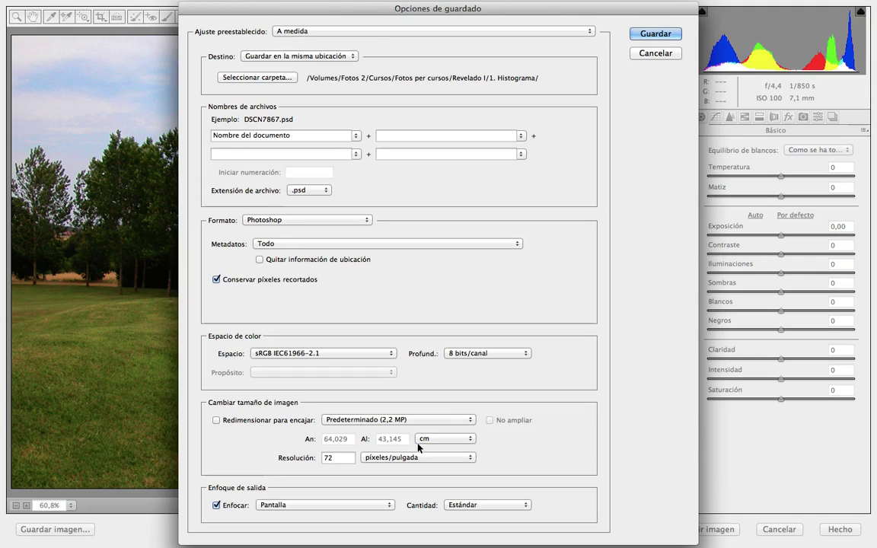
# Enter a resolution of 300 pixels/inch; toggle resize and No ampliar, leaving resizing off
pyautogui.doubleClick(348, 456)
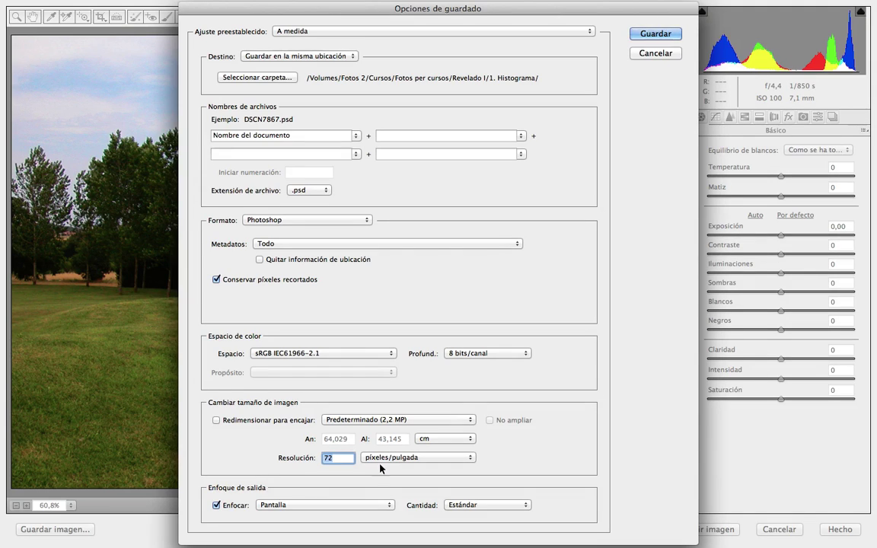
pyautogui.write('300')
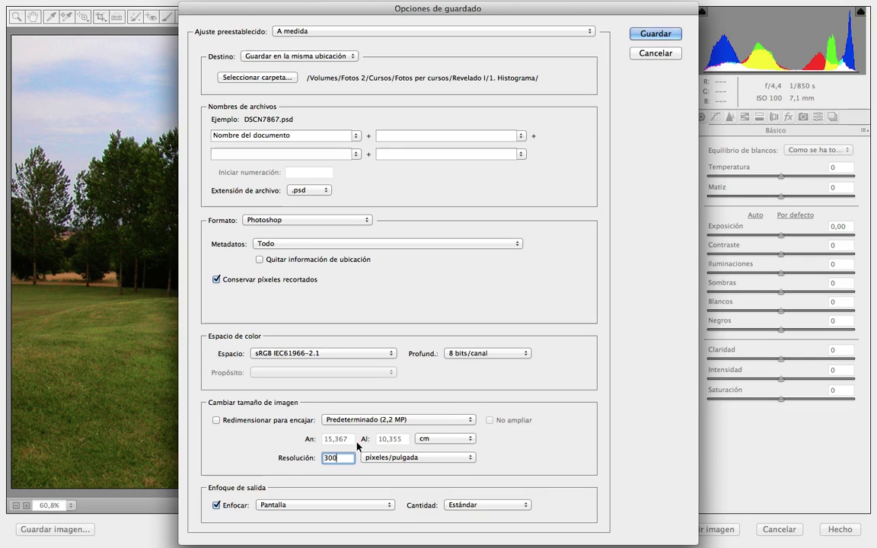
pyautogui.click(297, 420)
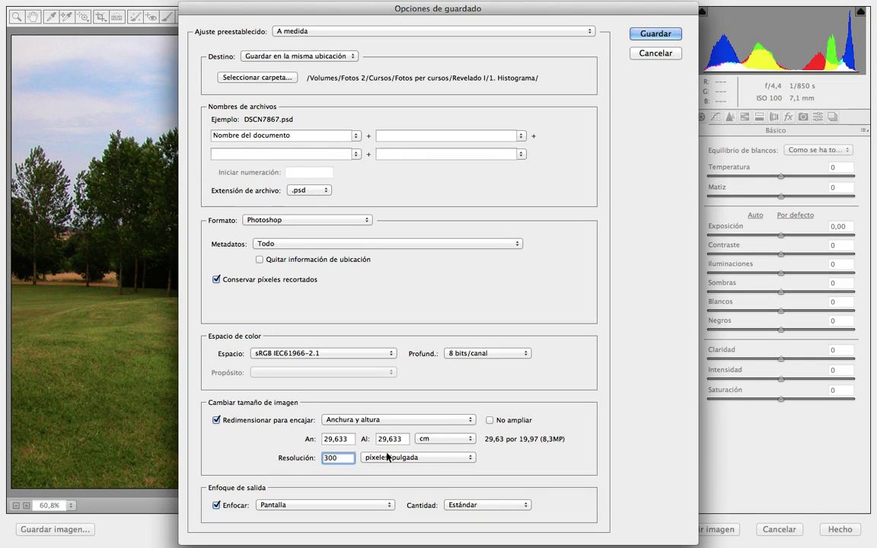
pyautogui.click(489, 421)
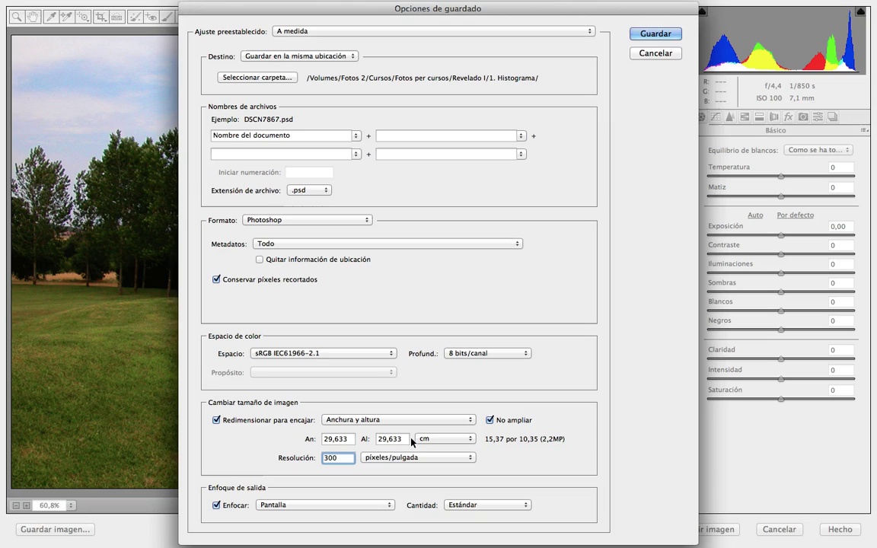
pyautogui.click(489, 420)
pyautogui.click(302, 420)
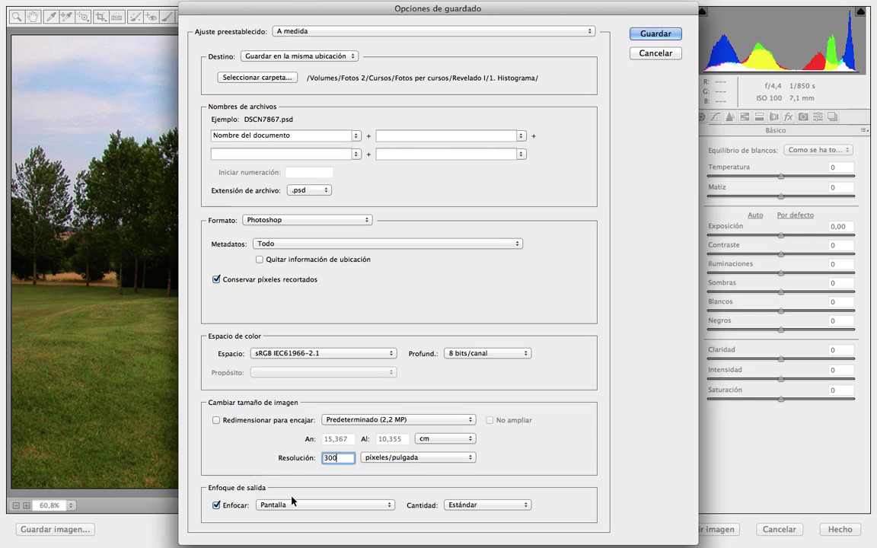
# Keep screen sharpening and the preset unchanged, and list the Negativo digital, JPEG, TIFF and Photoshop formats
pyautogui.click(313, 506)
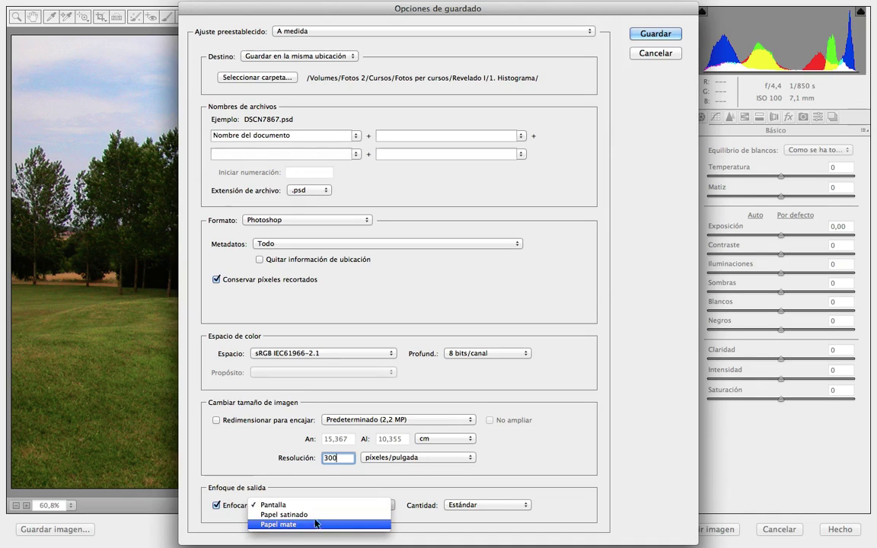
pyautogui.click(317, 505)
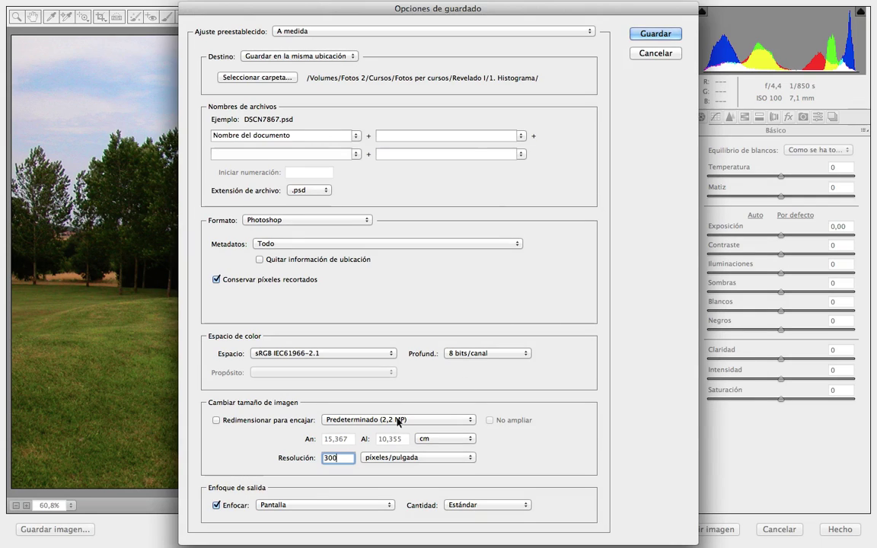
pyautogui.click(592, 31)
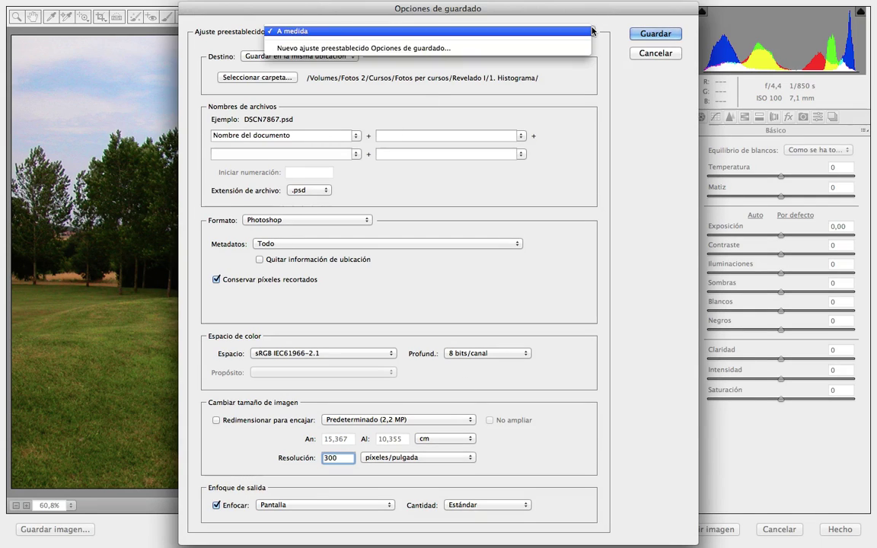
pyautogui.click(639, 151)
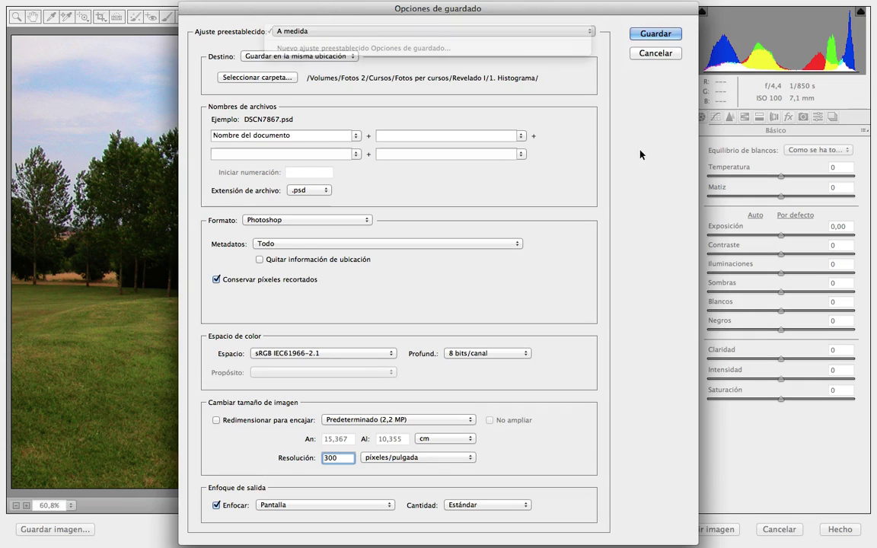
pyautogui.click(354, 220)
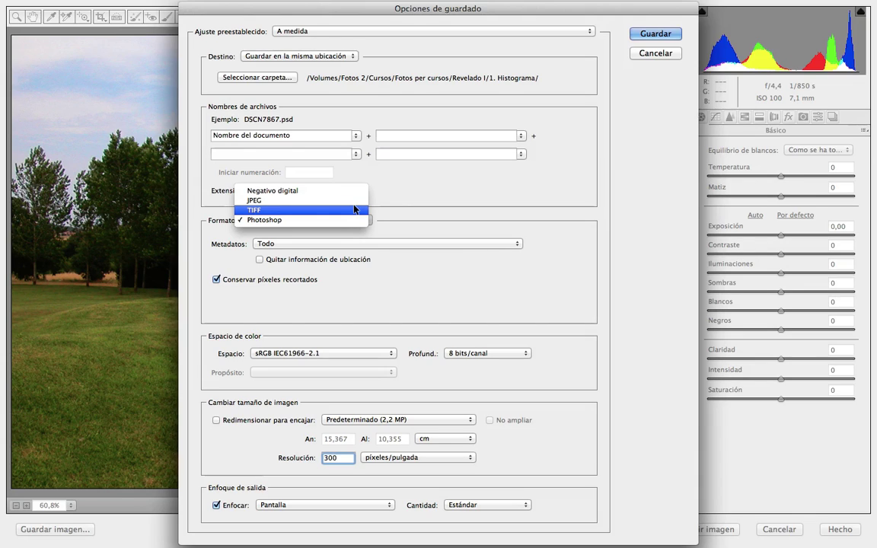
# Set output to TIFF in Adobe RGB (1998) with Papel satinado output sharpening
pyautogui.click(352, 210)
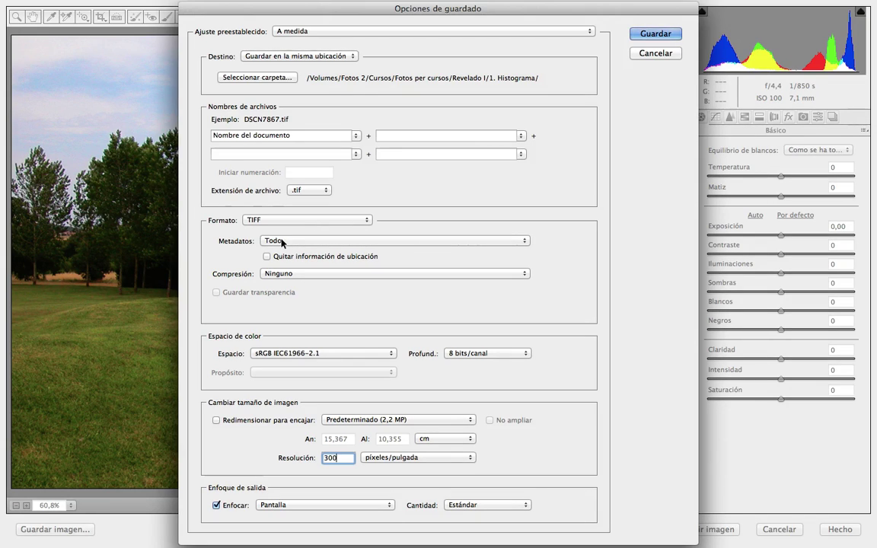
pyautogui.click(385, 353)
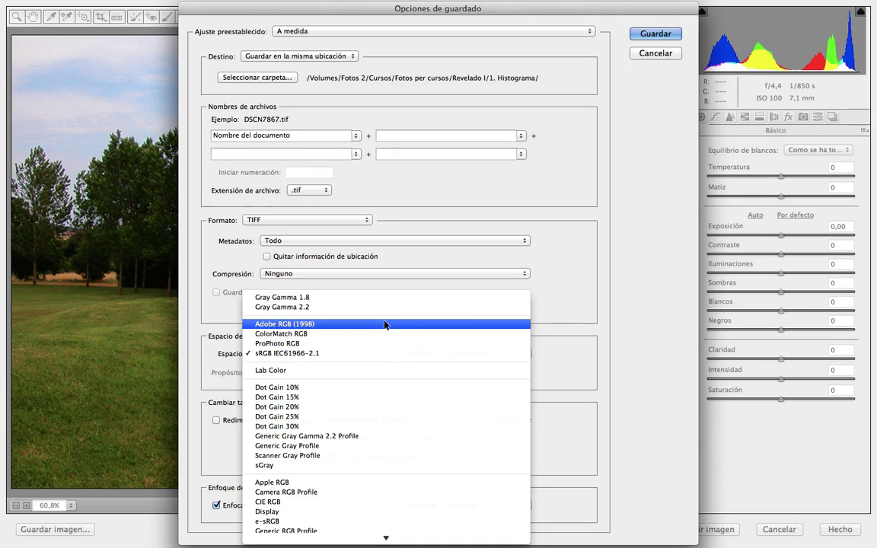
pyautogui.click(385, 325)
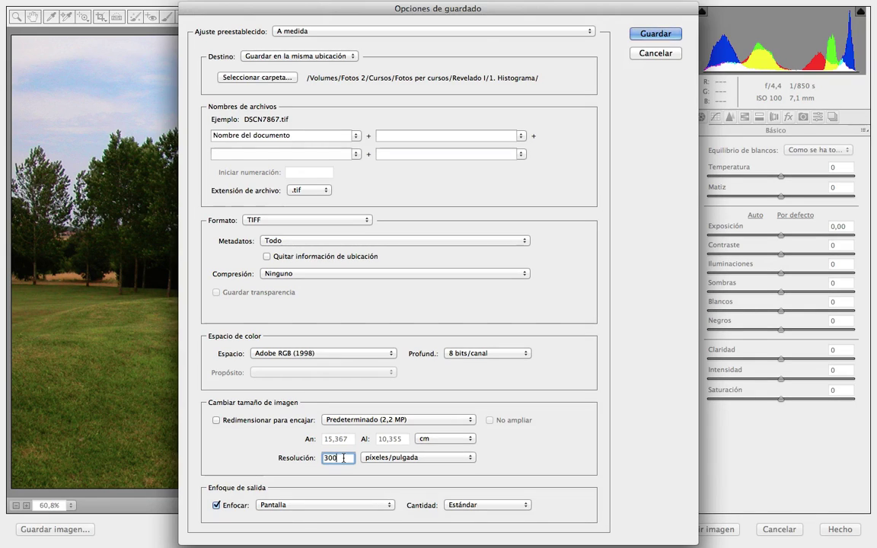
pyautogui.click(325, 505)
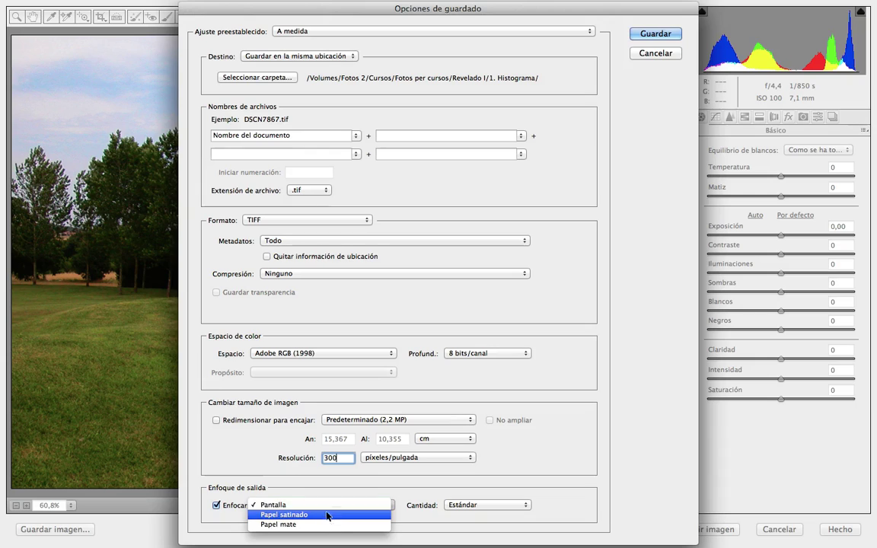
pyautogui.click(326, 514)
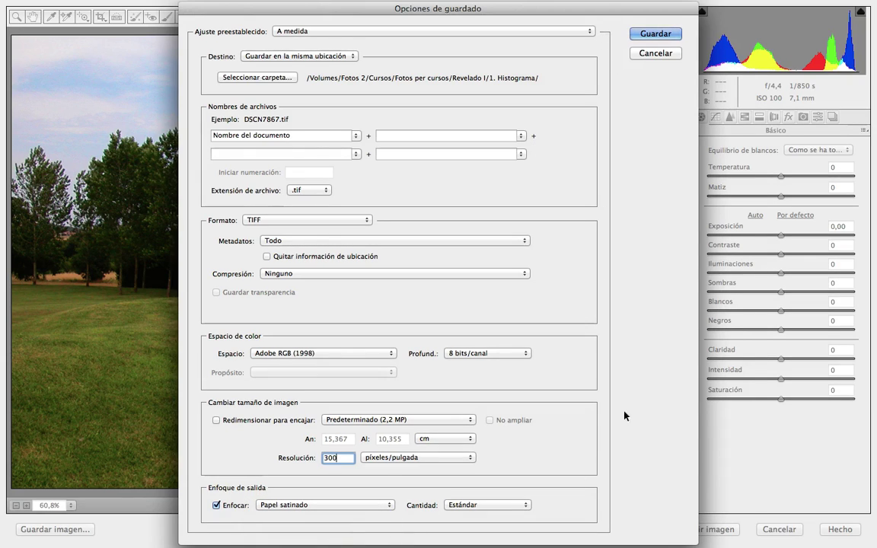
pyautogui.click(591, 32)
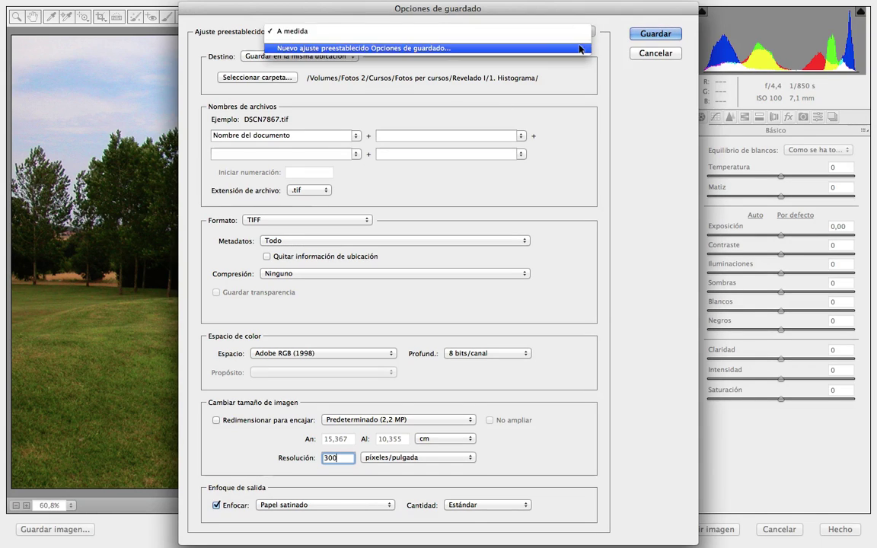
# Save these settings as the preset 'Tiff impresión Satinado', then cancel the save options
pyautogui.click(578, 48)
pyautogui.write('T')
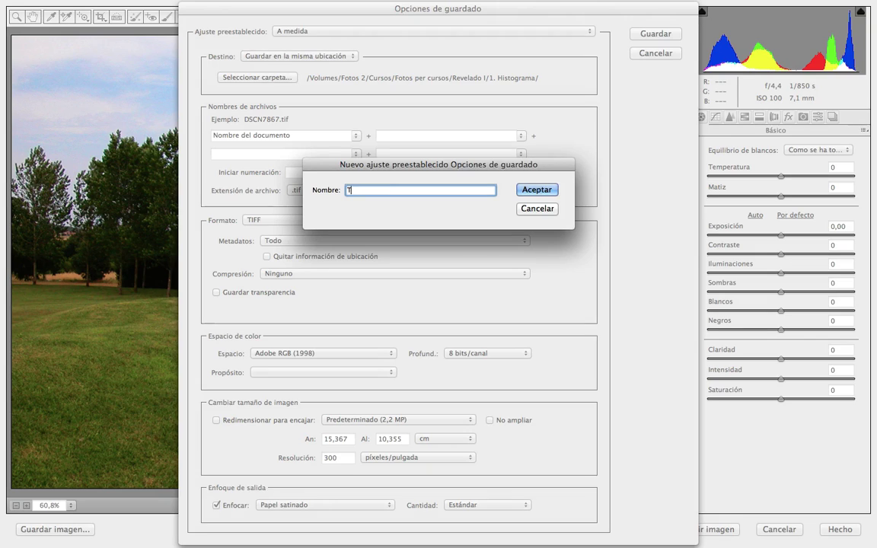
pyautogui.write('iff im')
pyautogui.write('presión')
pyautogui.write(' Sa')
pyautogui.write('tinado')
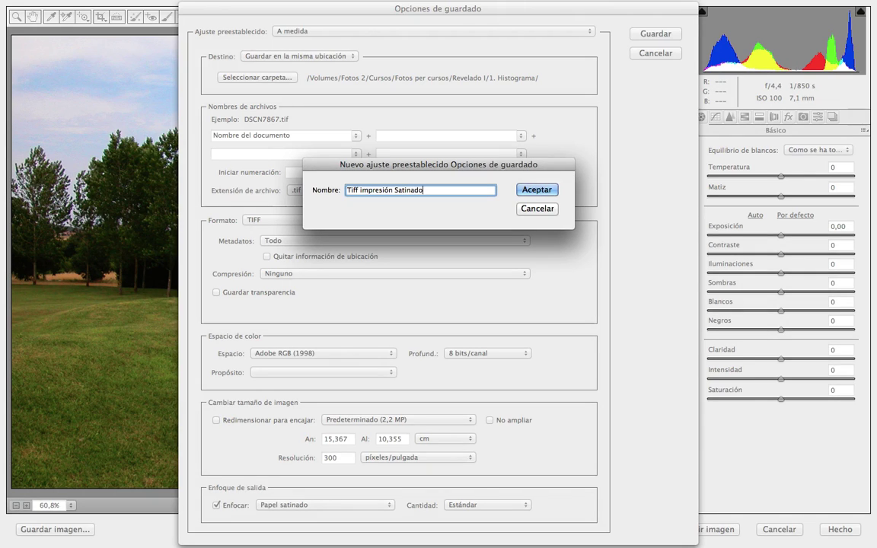
pyautogui.click(552, 190)
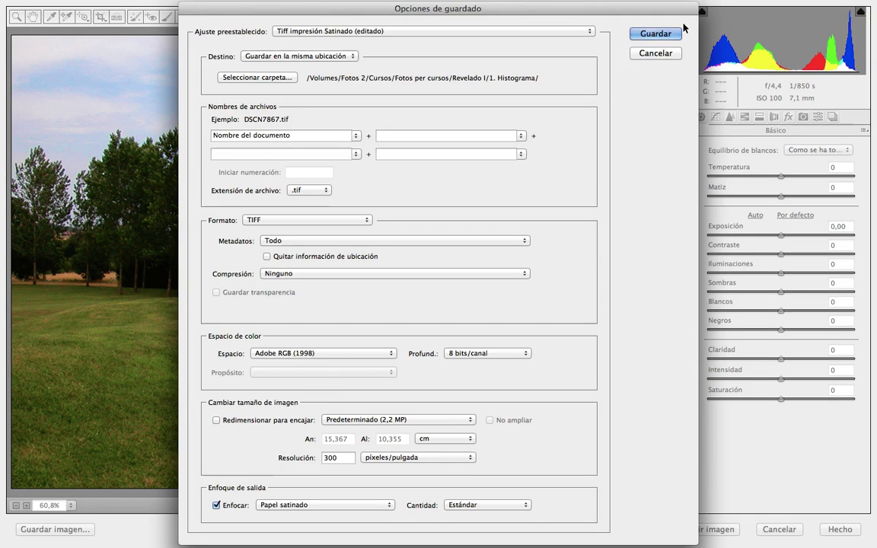
pyautogui.click(656, 53)
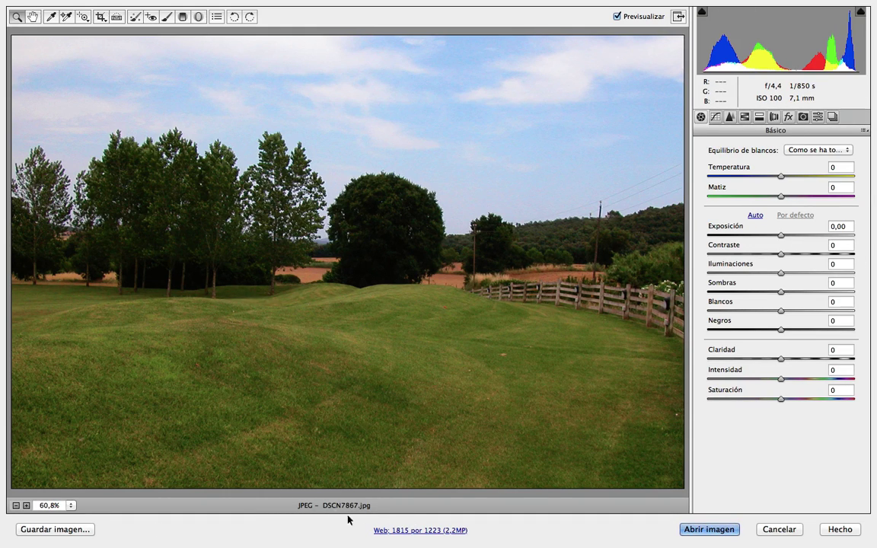
# Load the Tiff impresión Satinado preset in the save options, then close the dialog
pyautogui.click(76, 529)
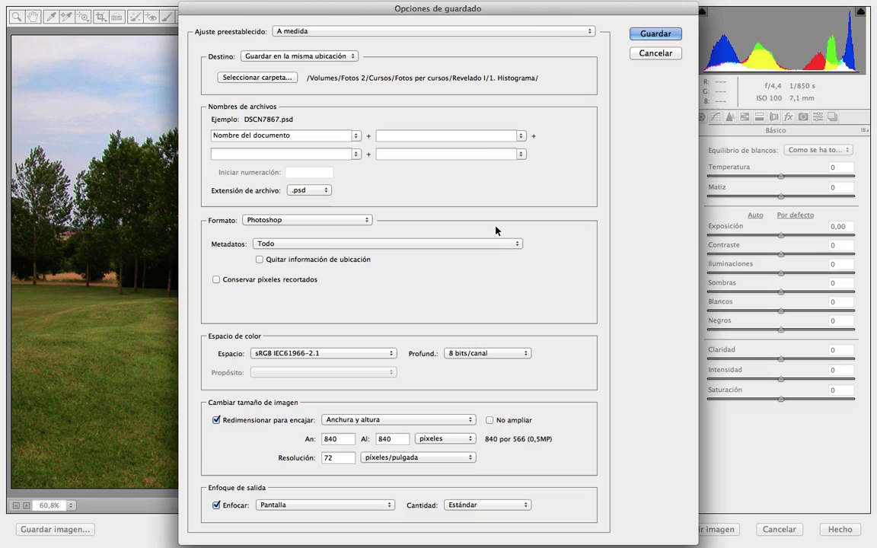
pyautogui.click(587, 32)
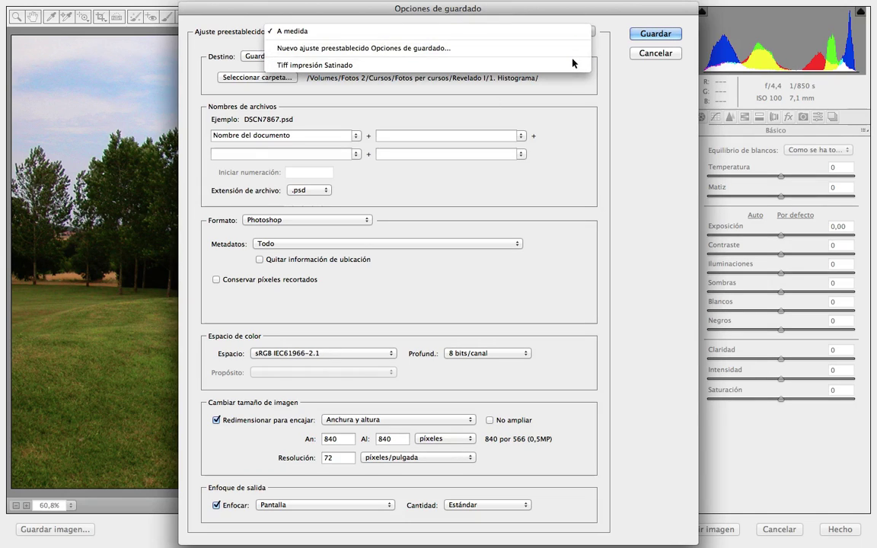
pyautogui.click(572, 65)
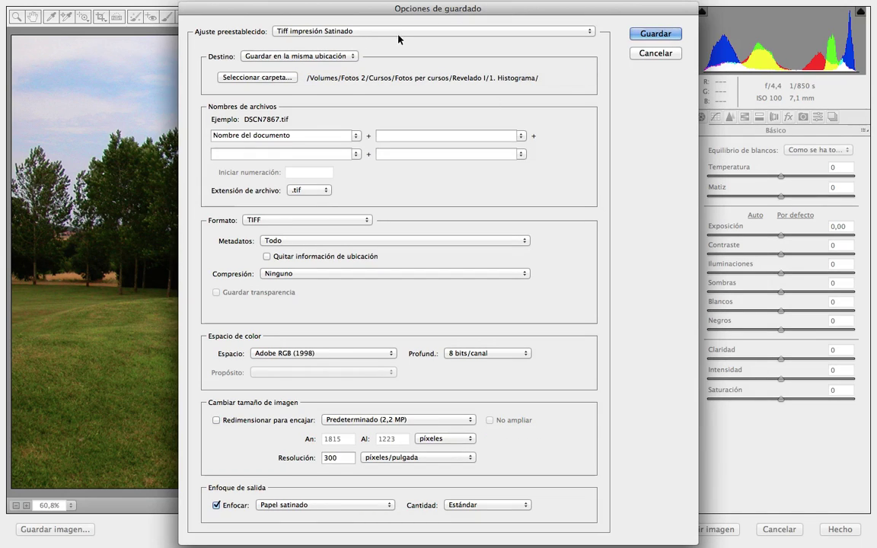
pyautogui.click(658, 35)
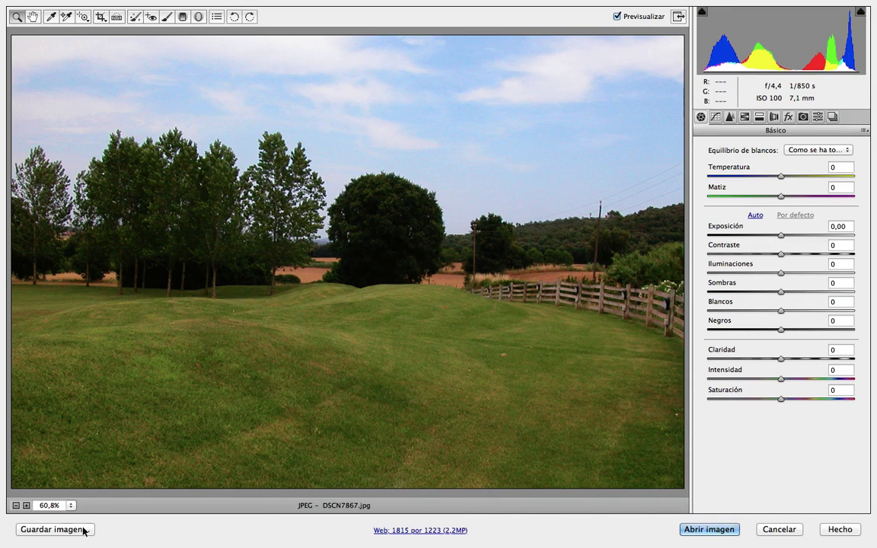
# Reopen Opciones de guardado, now showing TIFF, Adobe RGB (1998), 300 ppi and glossy sharpening
pyautogui.click(86, 529)
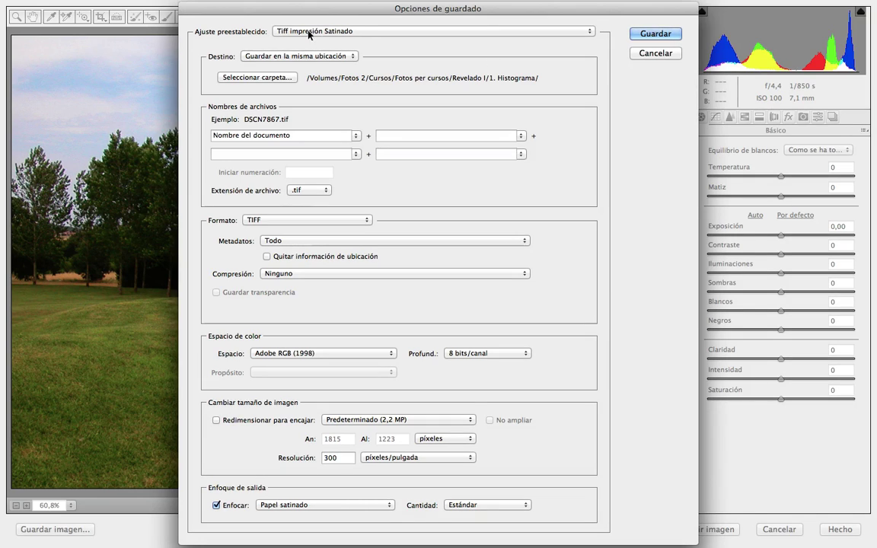
# Cancel the save options, toggle Alt to reveal the alternative actions, and run a direct Guardar imagen
pyautogui.click(656, 54)
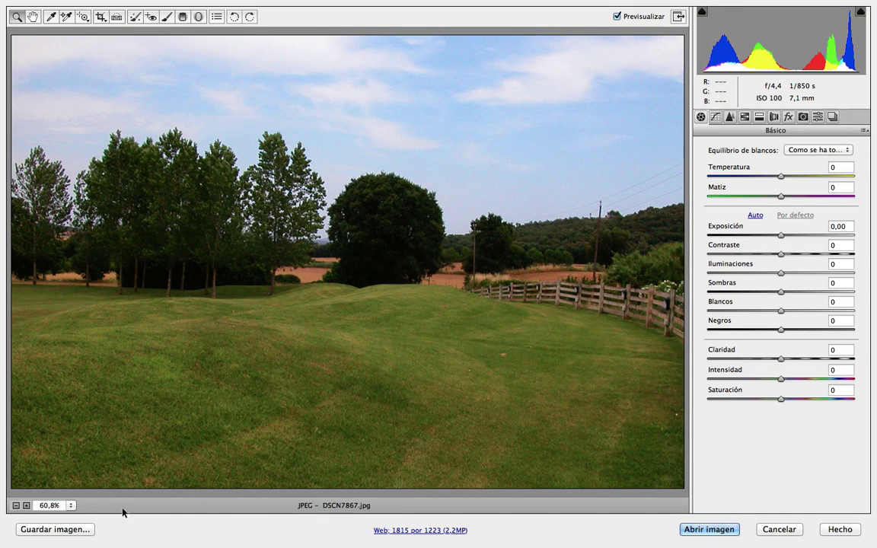
pyautogui.press('alt')
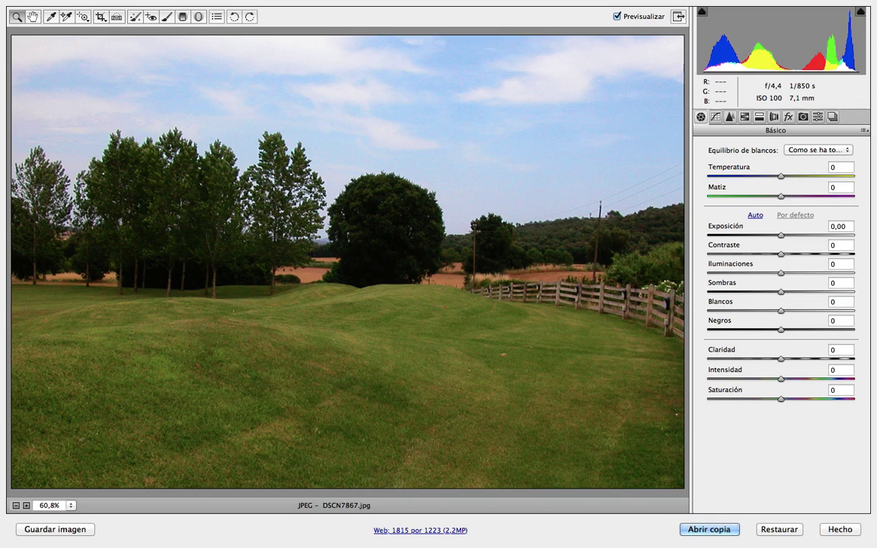
pyautogui.press('alt')
pyautogui.press('alt')
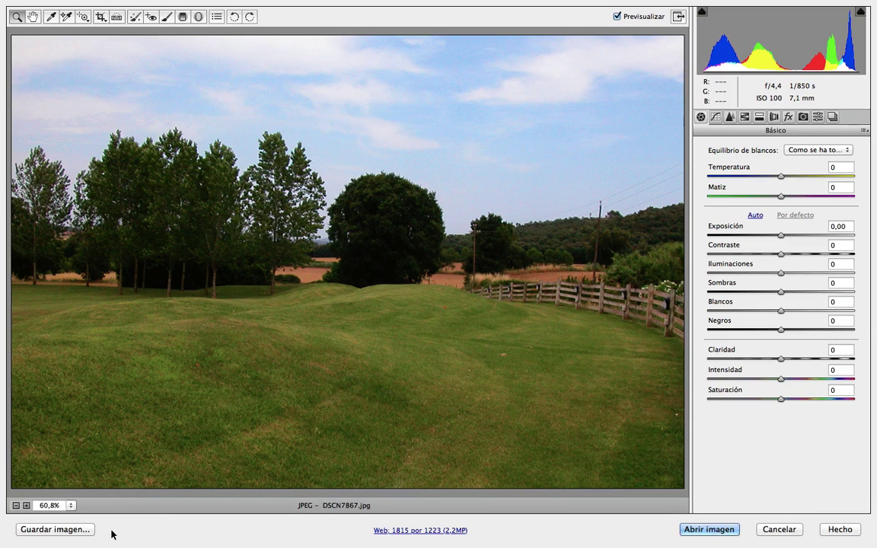
pyautogui.press('alt')
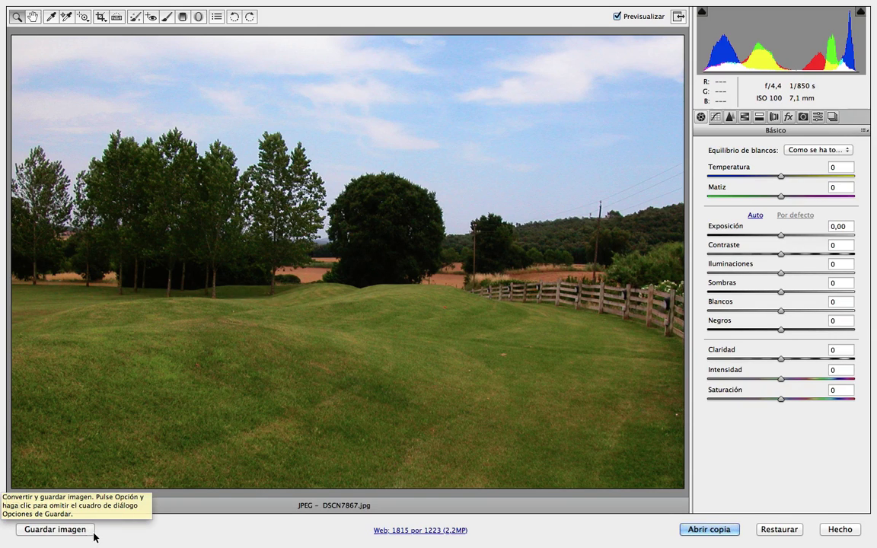
pyautogui.press('alt')
pyautogui.press('alt')
pyautogui.press('alt')
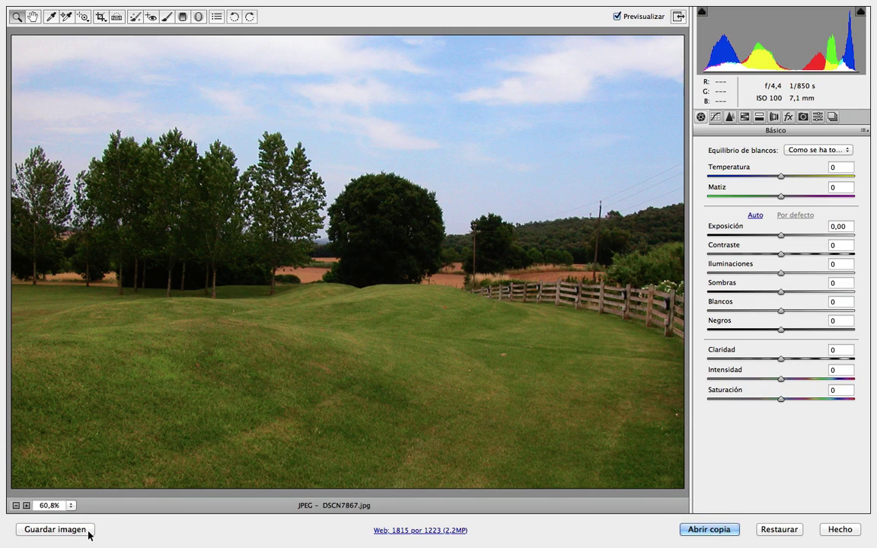
pyautogui.keyDown('alt'); pyautogui.click(88, 533); pyautogui.keyUp('alt')
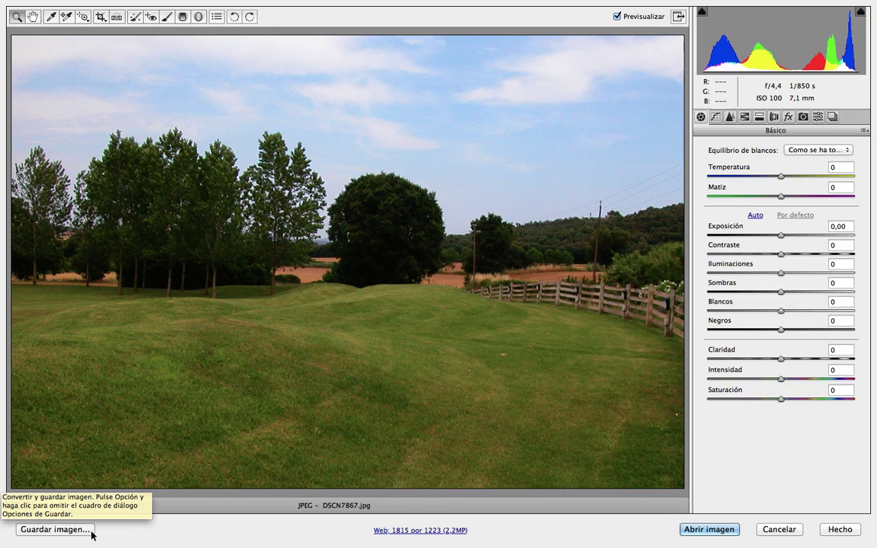
pyautogui.press('alt')
pyautogui.click(84, 530)
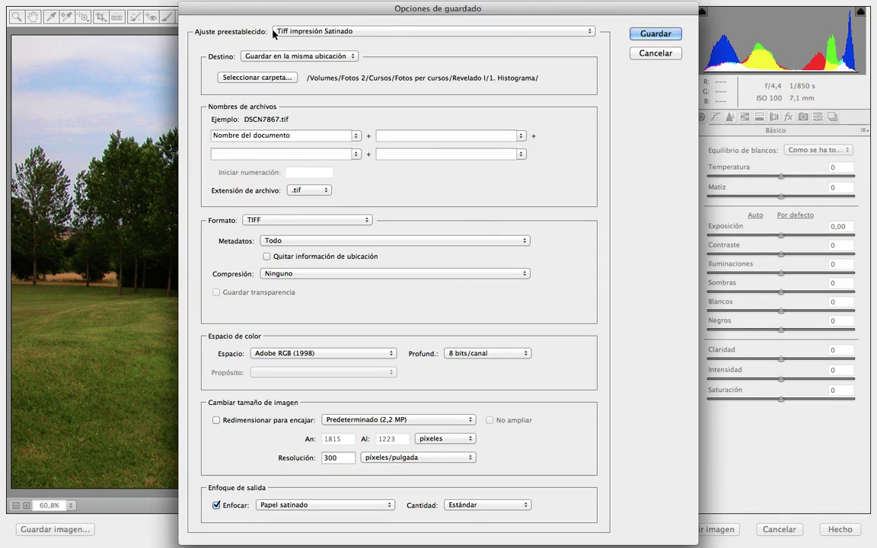
pyautogui.click(653, 53)
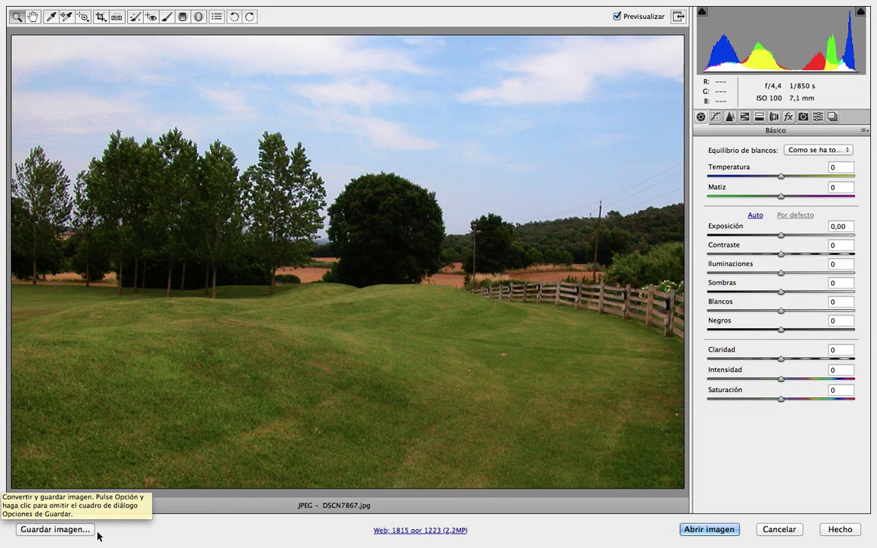
pyautogui.click(59, 532)
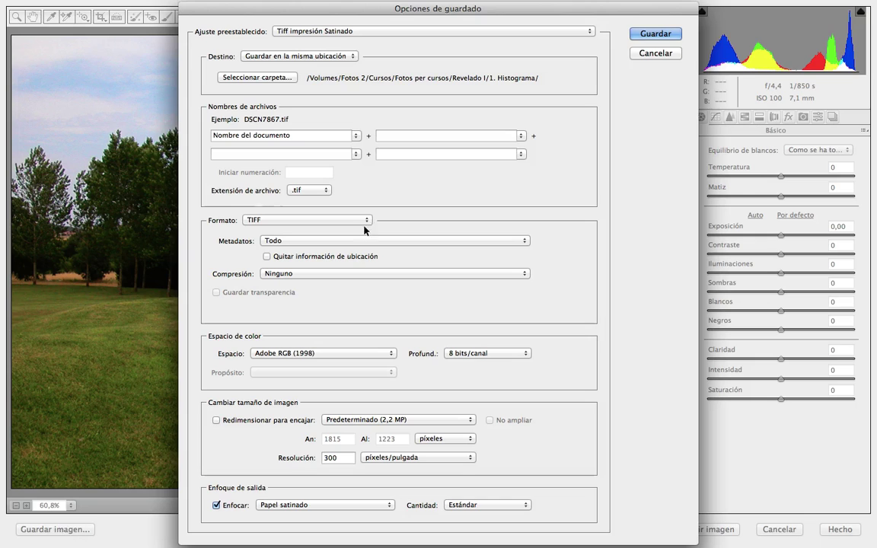
pyautogui.click(657, 55)
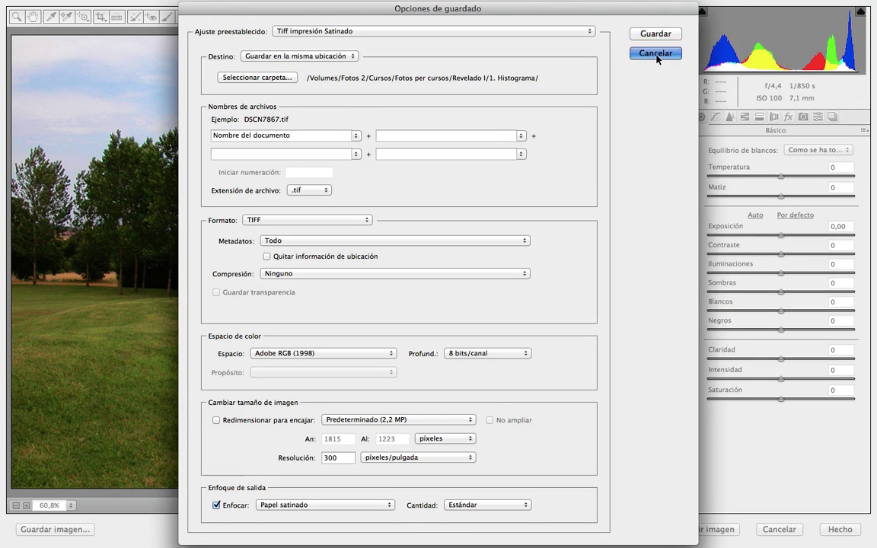
pyautogui.press('alt')
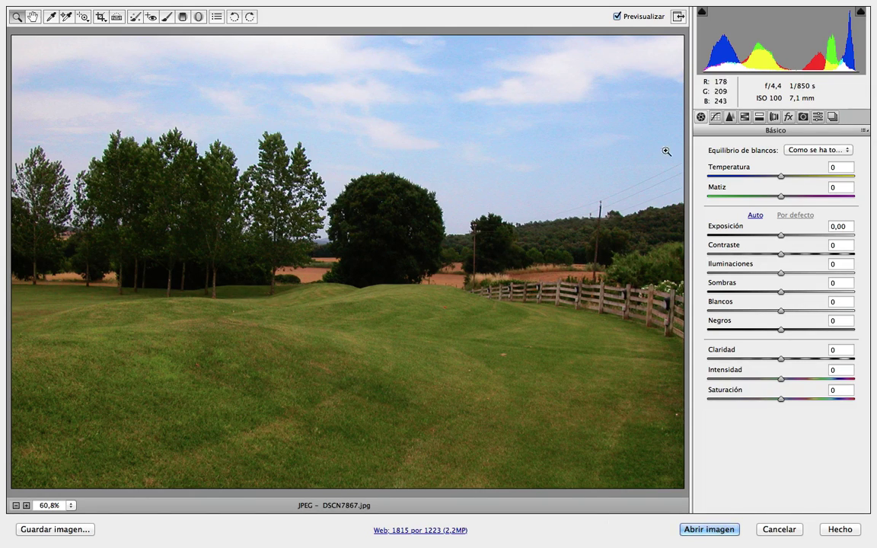
# Open DSCN7867.jpg in Photoshop, keeping its embedded sRGB IEC61966-2.1 profile
pyautogui.click(721, 532)
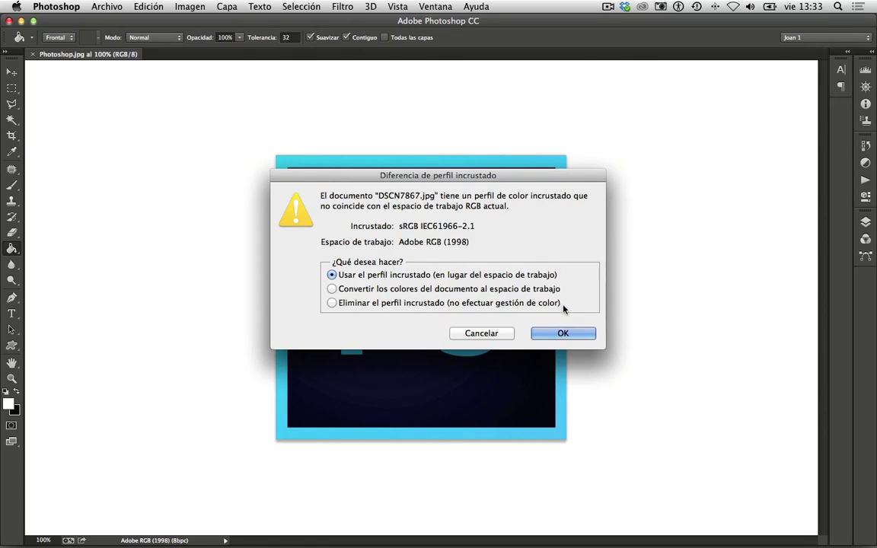
pyautogui.click(562, 334)
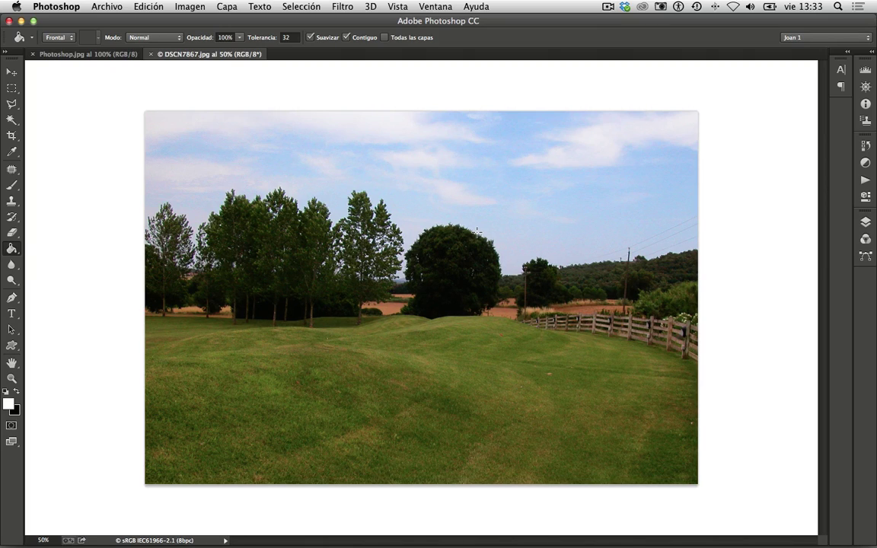
# Browse the Save As format list, leave it on Photoshop, and cancel without saving
pyautogui.click(106, 7)
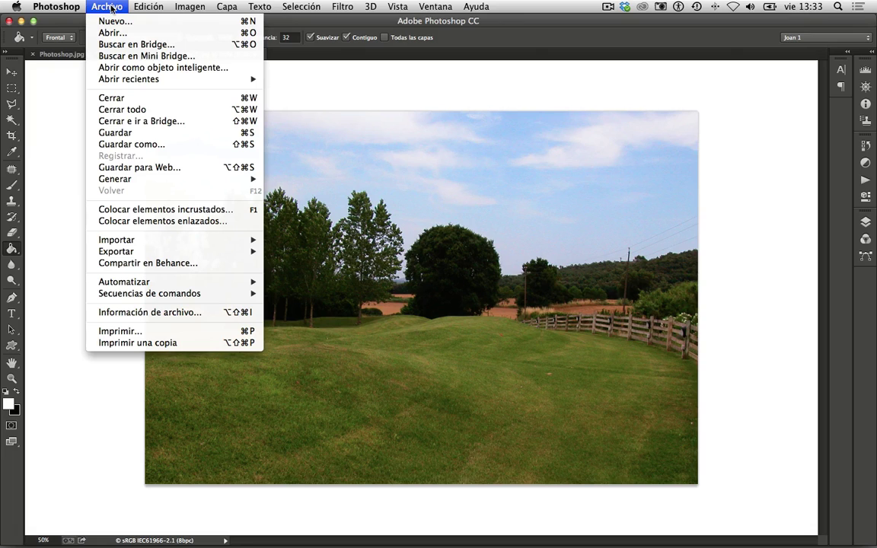
pyautogui.click(190, 144)
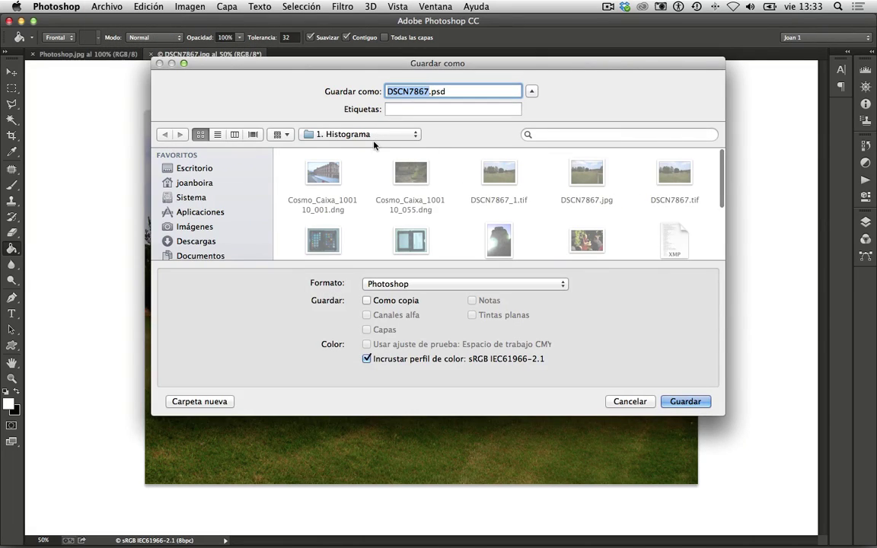
pyautogui.click(303, 112)
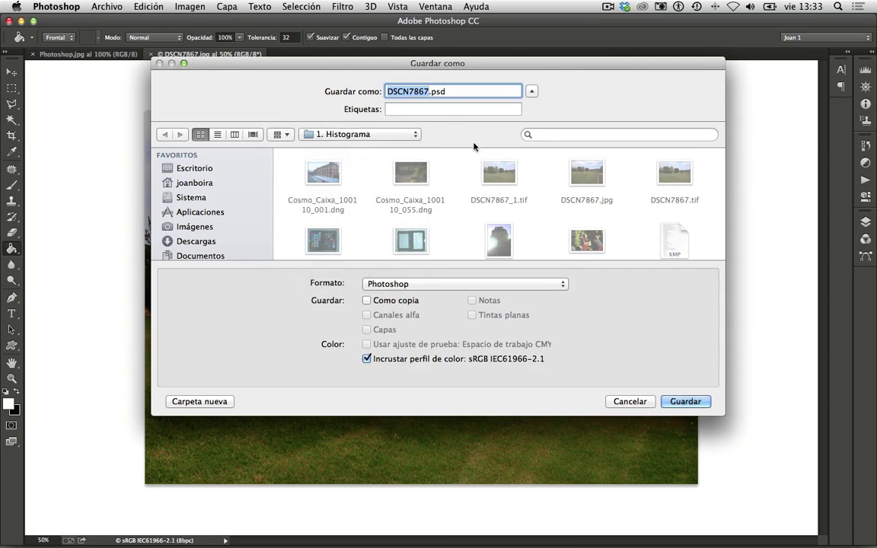
pyautogui.click(562, 284)
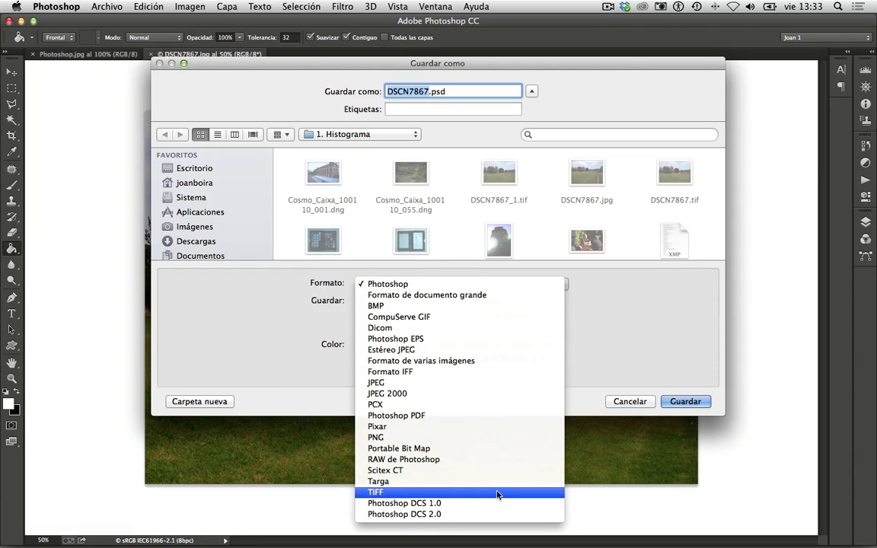
pyautogui.click(695, 406)
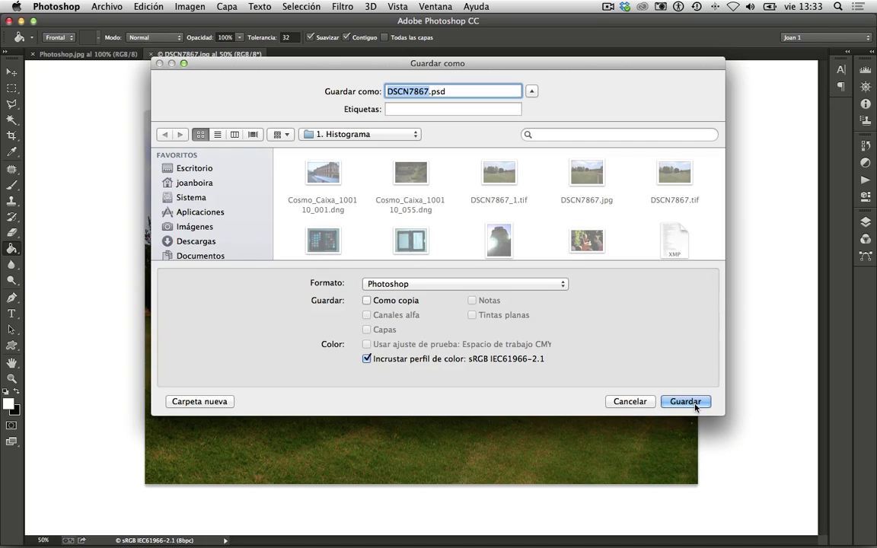
pyautogui.click(617, 404)
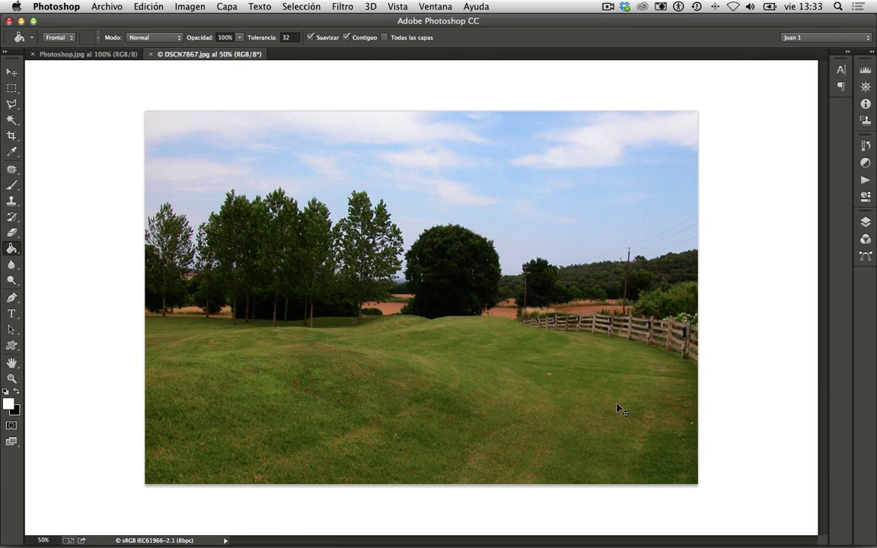
# Close the landscape document, discarding its changes
pyautogui.press('super+w')
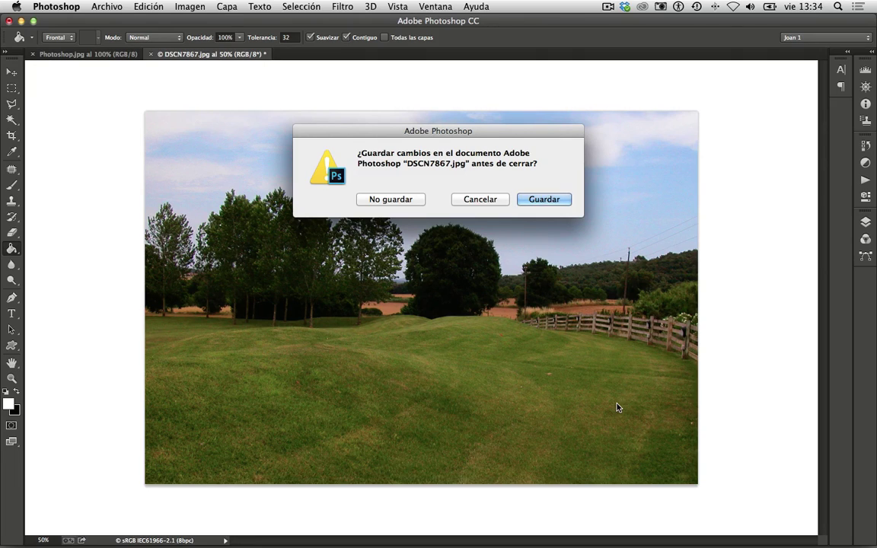
pyautogui.press('super+d')
pyautogui.press('super+w')
# Reopen DSCN7867.jpg from the 1. Histograma folder into Camera Raw
pyautogui.press('super+o')
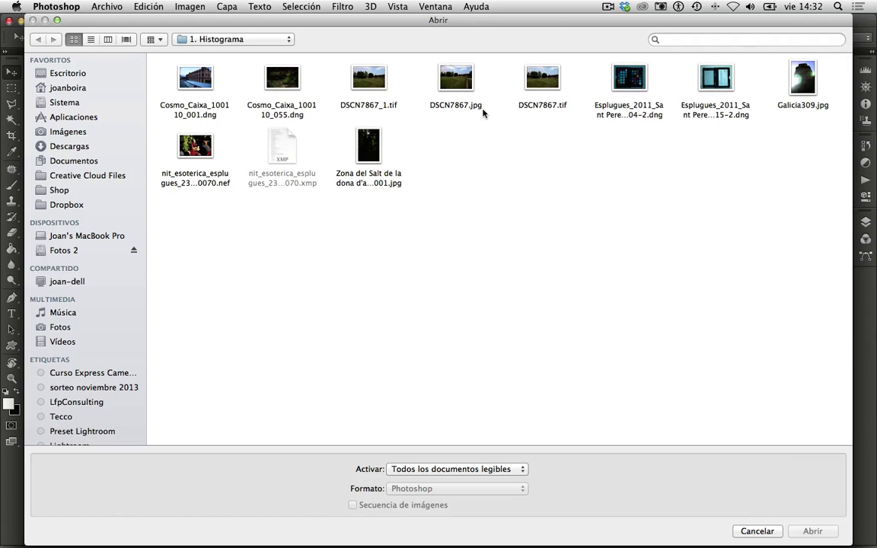
pyautogui.click(453, 80)
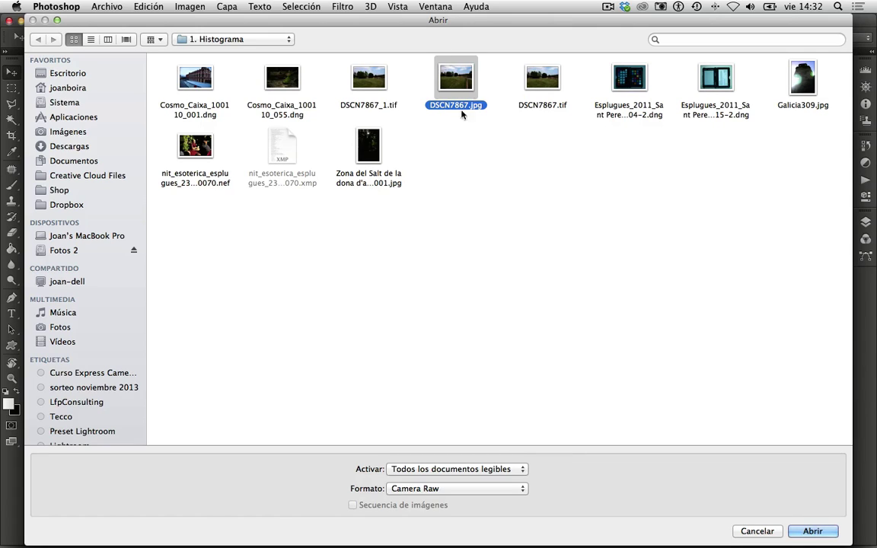
pyautogui.click(818, 532)
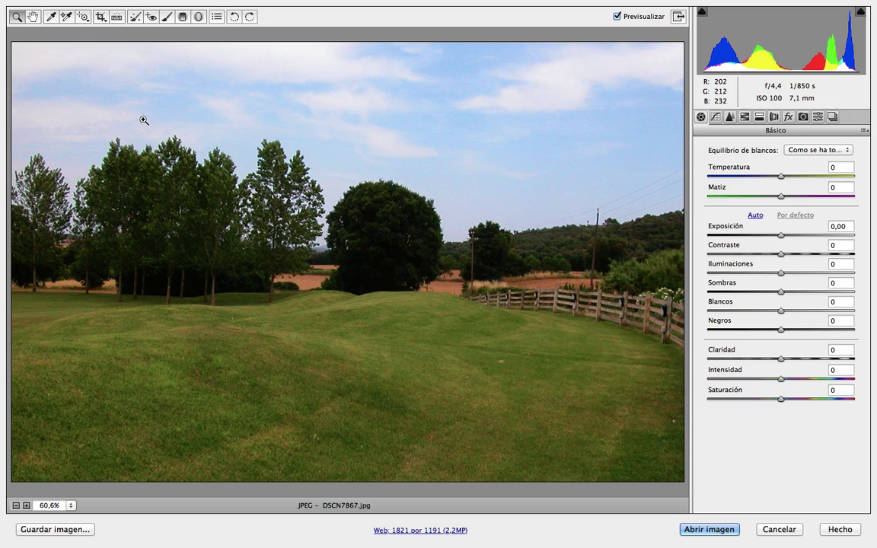
# Expand the crop to the full 2560 × 1920 frame, restoring the road on the right
pyautogui.click(102, 17)
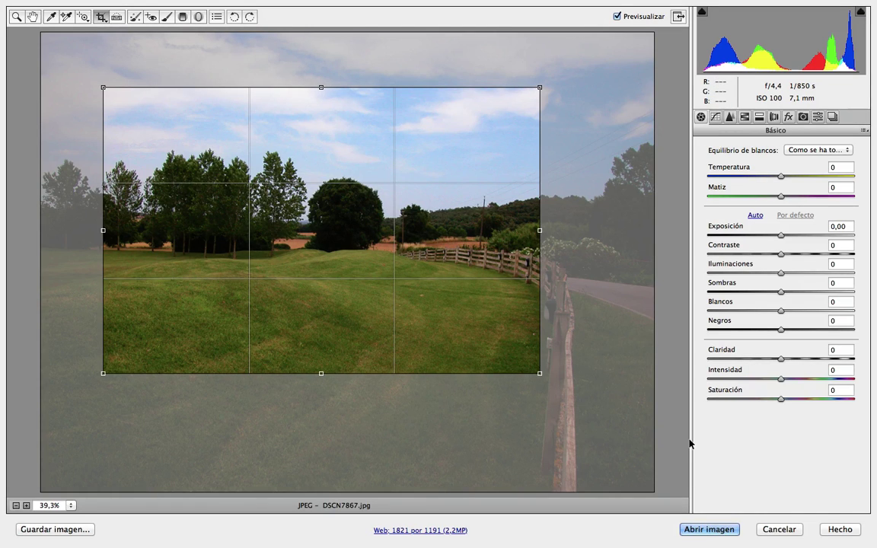
pyautogui.moveTo(103, 88); pyautogui.dragTo(41, 32)
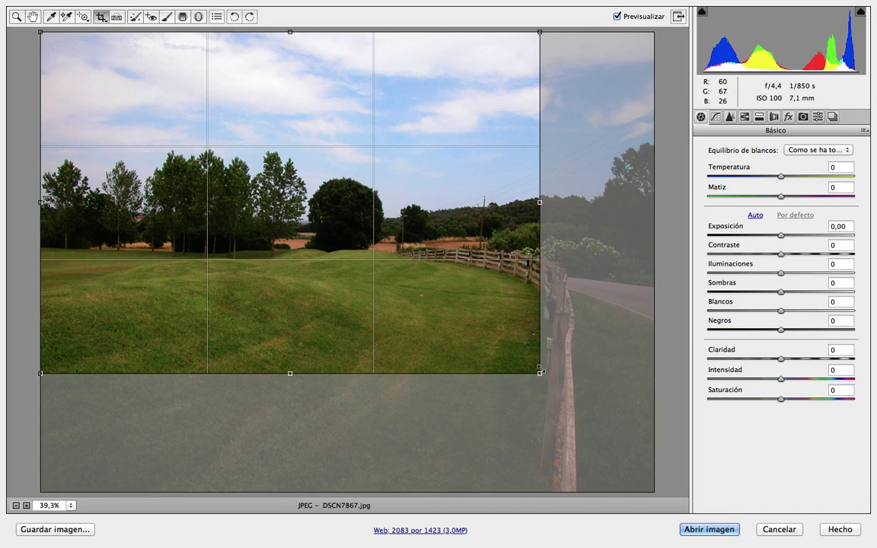
pyautogui.moveTo(540, 373)
pyautogui.mouseDown()
pyautogui.moveTo(707, 371)
pyautogui.moveTo(670, 523)
pyautogui.mouseUp()
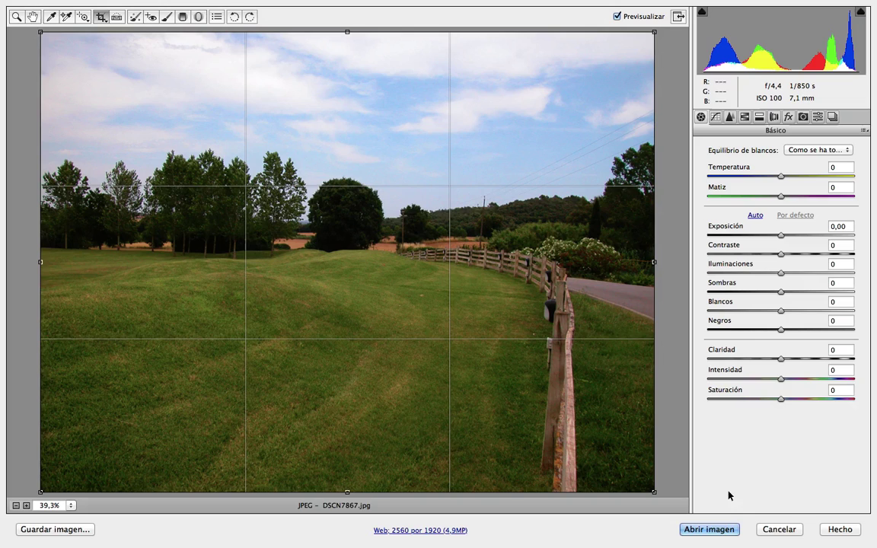
pyautogui.press('z')
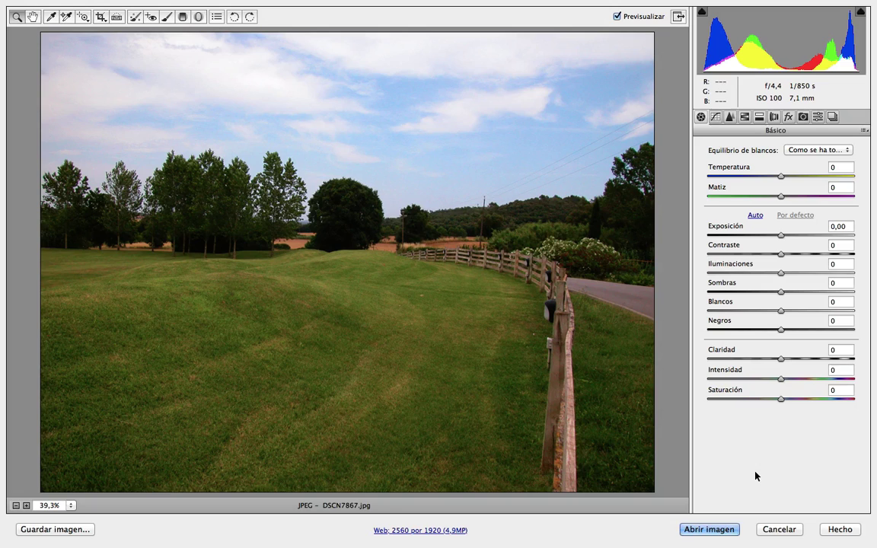
# Open DSCN7867.jpg in Photoshop as a smart object with Shift held (Abrir objeto)
pyautogui.press('shift')
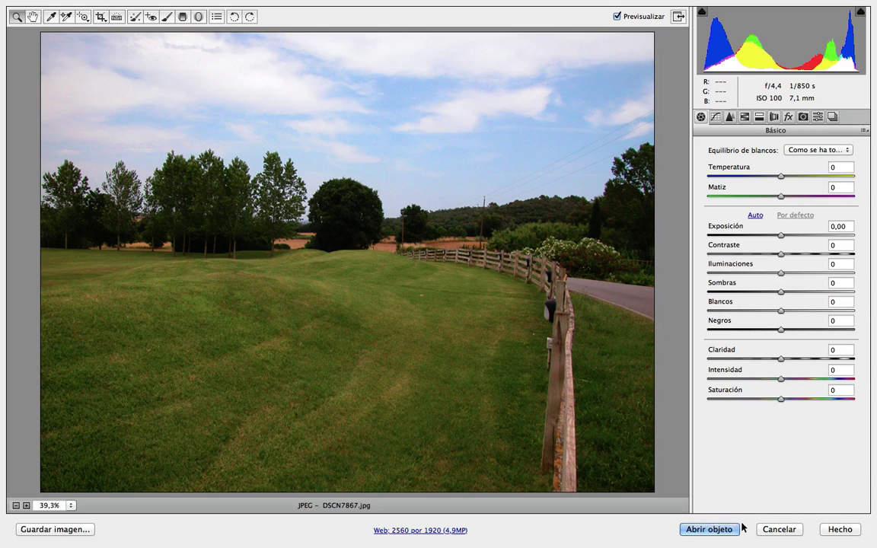
pyautogui.press('shift')
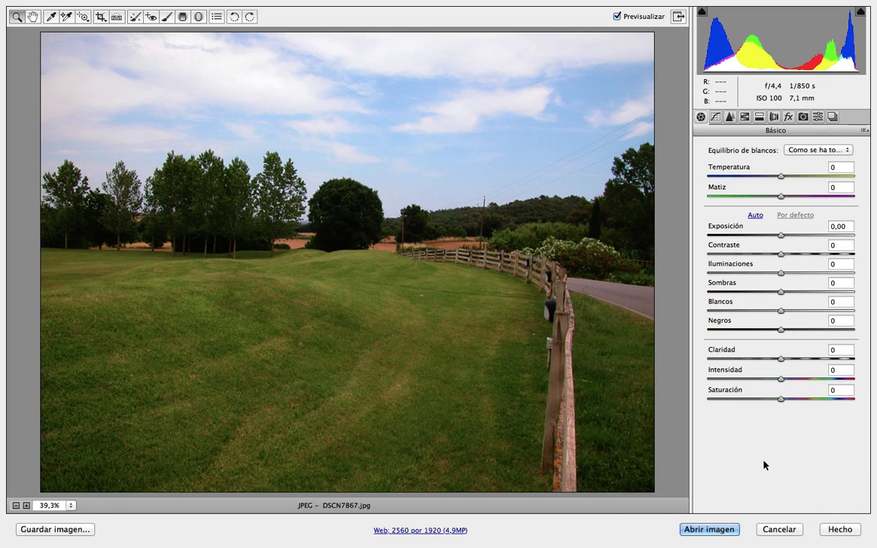
pyautogui.press('shift')
pyautogui.press('shift')
pyautogui.press('shift')
pyautogui.press('shift')
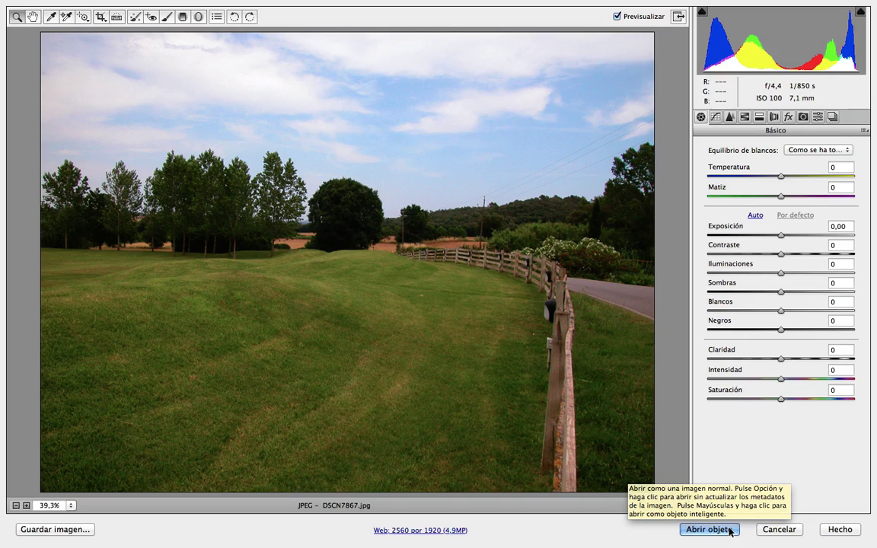
pyautogui.keyDown('shift'); pyautogui.click(709, 529); pyautogui.keyUp('shift')
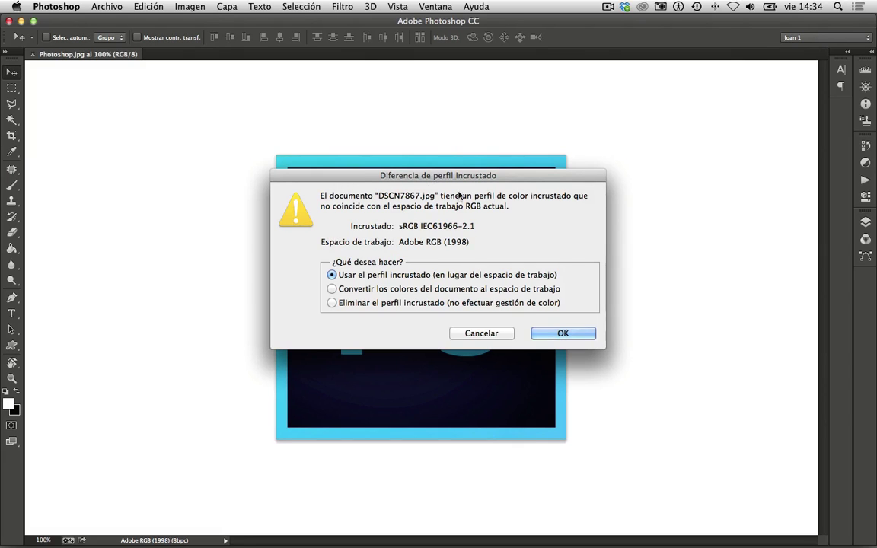
# Keep the embedded sRGB profile to open the smart-object document, then show the Capas panel
pyautogui.click(570, 337)
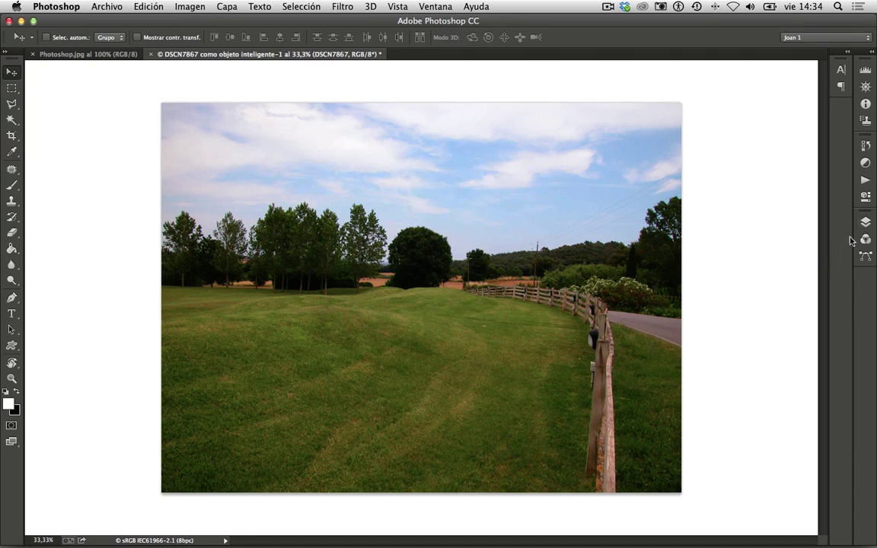
pyautogui.click(868, 222)
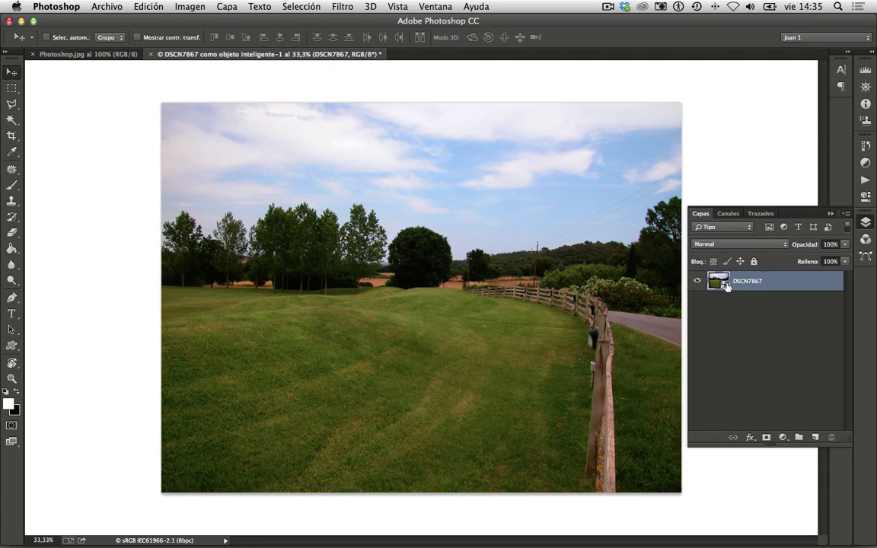
# Set the smart object's Camera Raw exposure to -4,15 and apply it
pyautogui.doubleClick(726, 285)
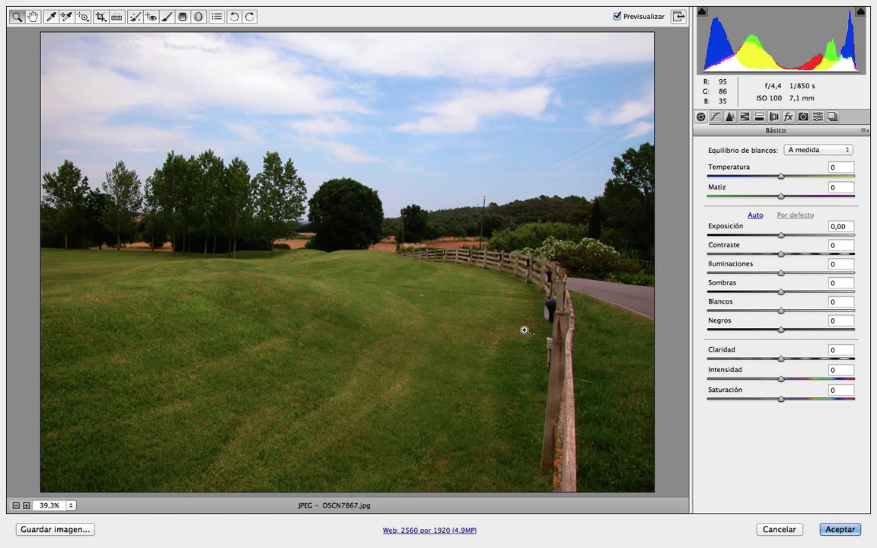
pyautogui.click(720, 235)
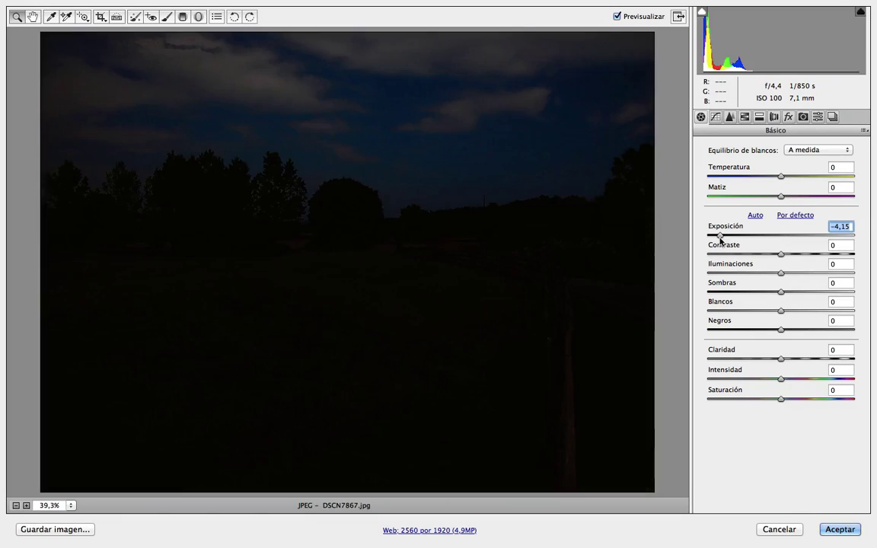
pyautogui.click(842, 529)
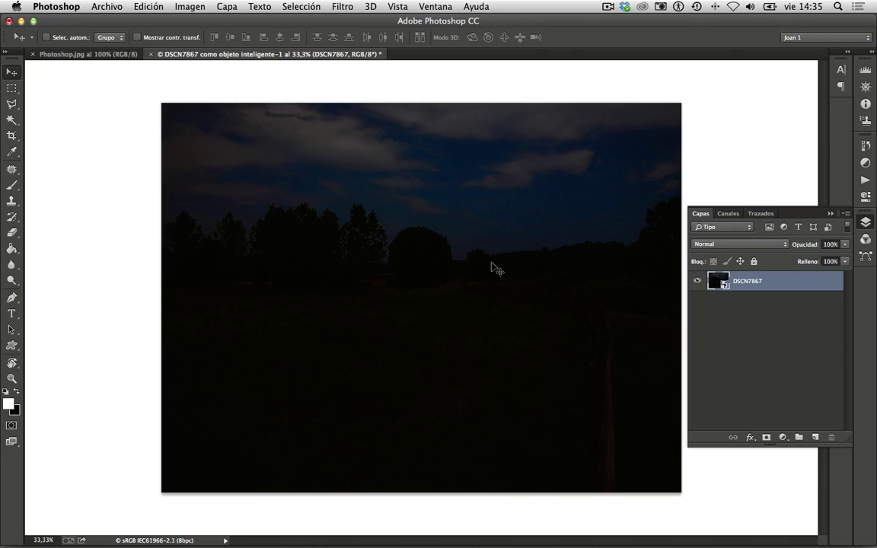
# Reopen the smart object's Camera Raw settings, reset exposure to 0,00 and apply
pyautogui.doubleClick(724, 284)
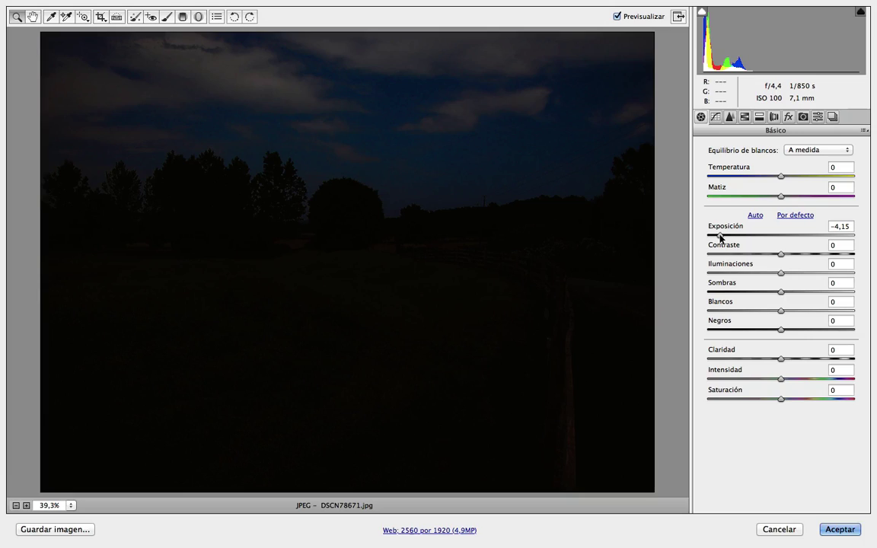
pyautogui.moveTo(721, 236); pyautogui.dragTo(785, 241)
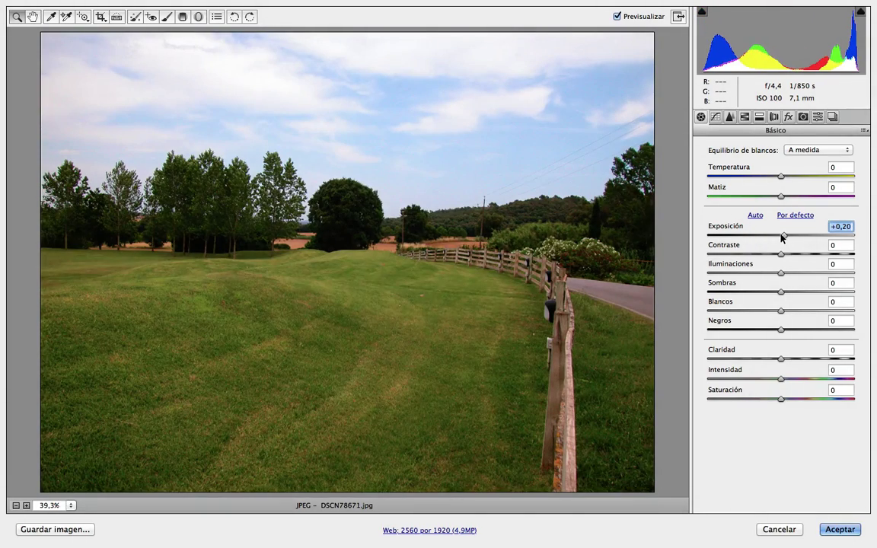
pyautogui.moveTo(785, 240); pyautogui.dragTo(814, 237)
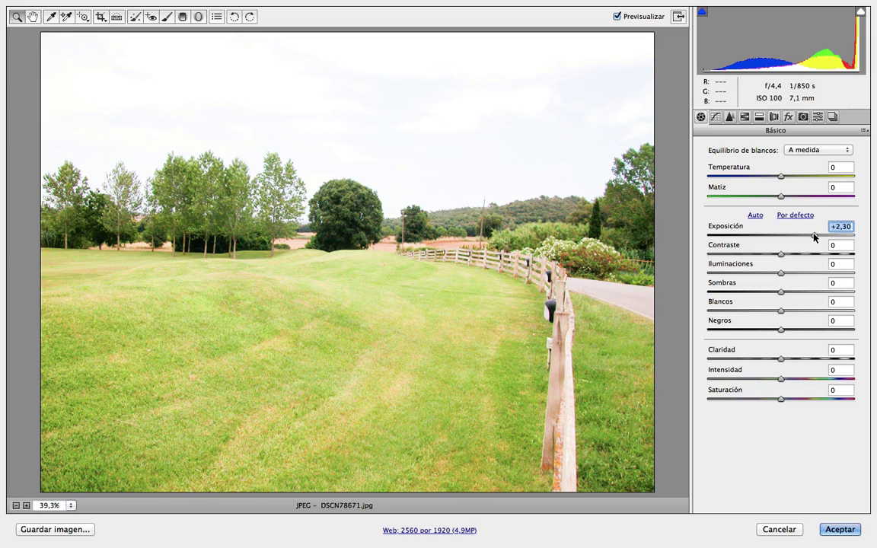
pyautogui.doubleClick(813, 237)
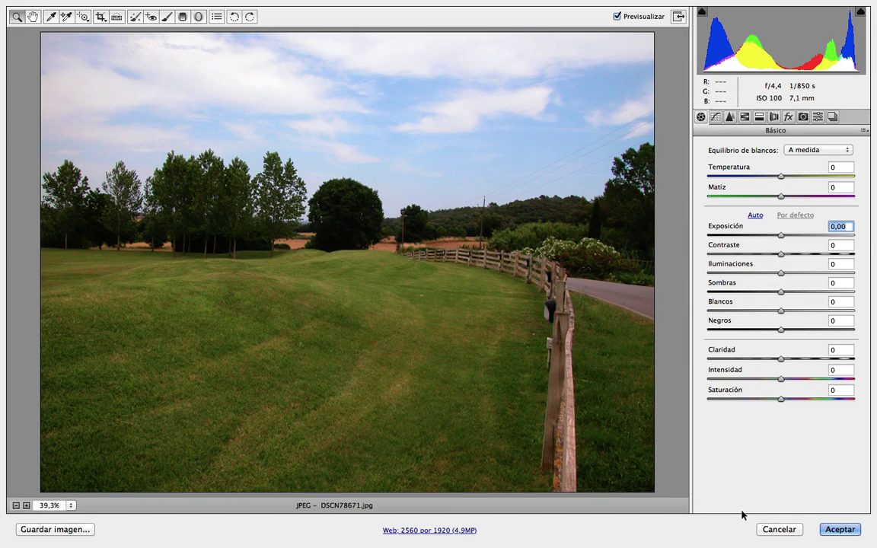
pyautogui.click(839, 529)
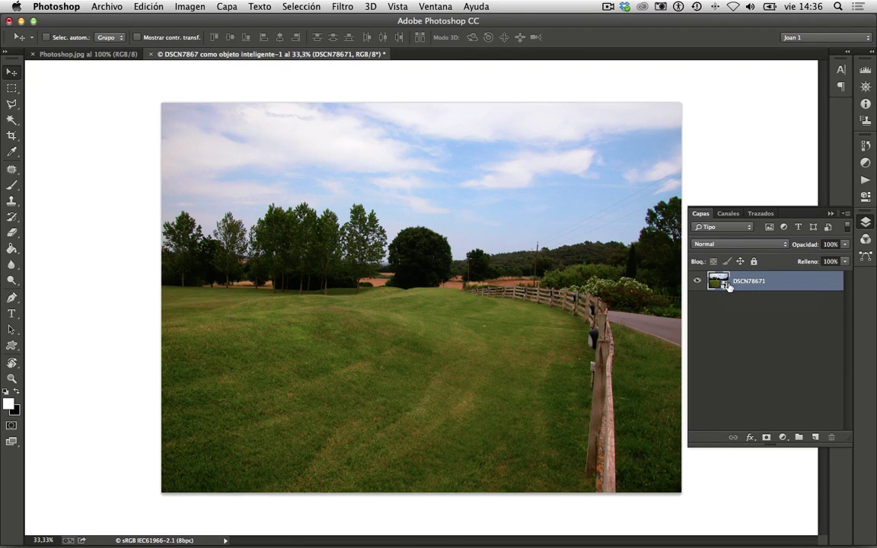
# Close the smart-object document without saving and reopen DSCN7867.jpg in Camera Raw
pyautogui.press('super+w')
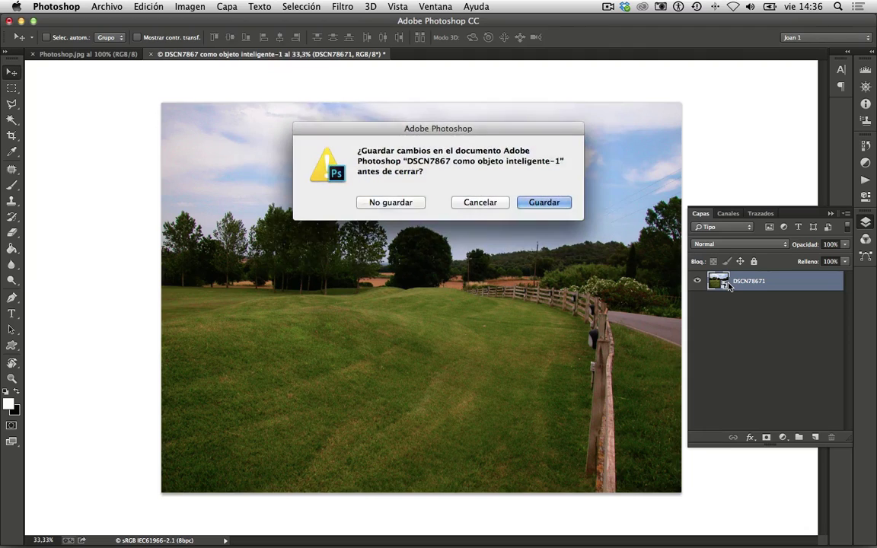
pyautogui.click(404, 203)
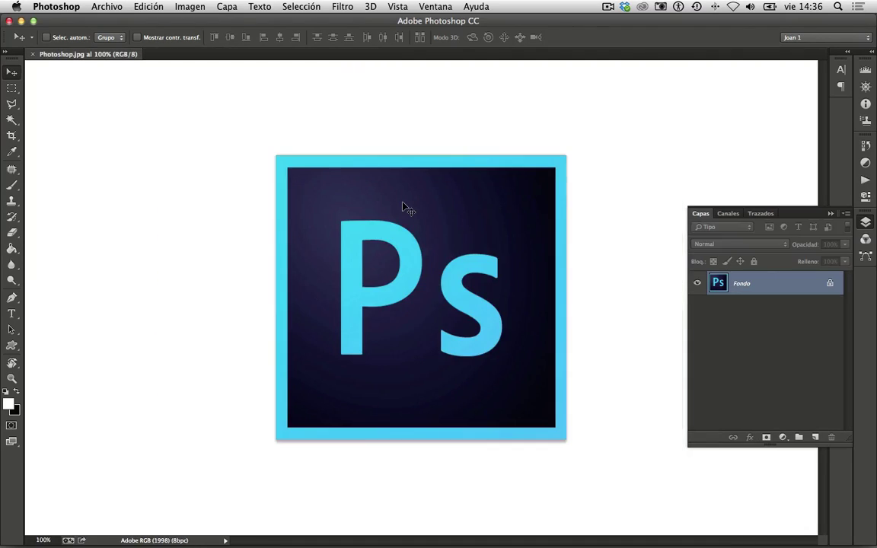
pyautogui.press('super+o')
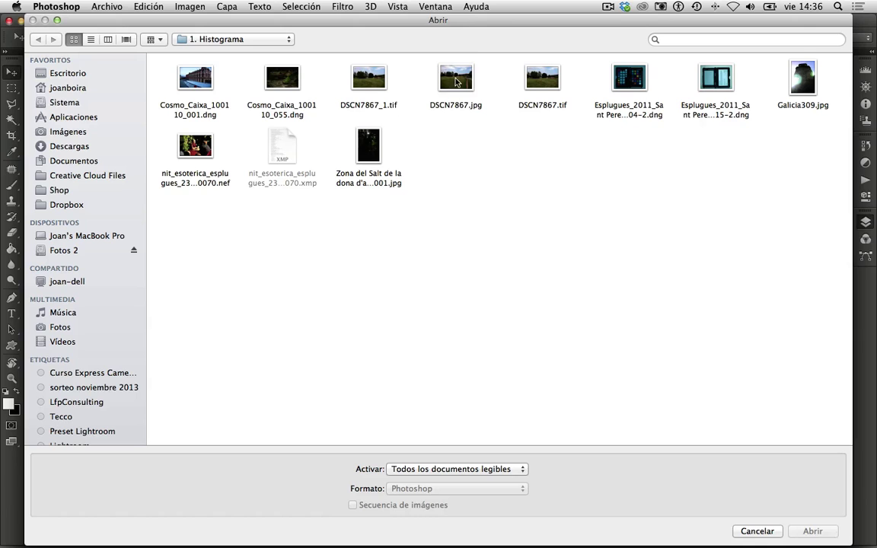
pyautogui.doubleClick(455, 78)
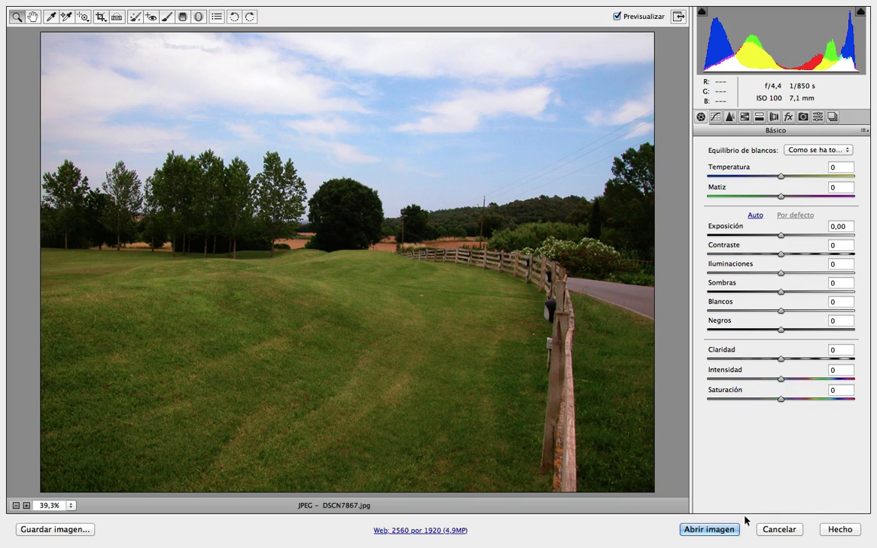
pyautogui.press('shift')
pyautogui.press('alt')
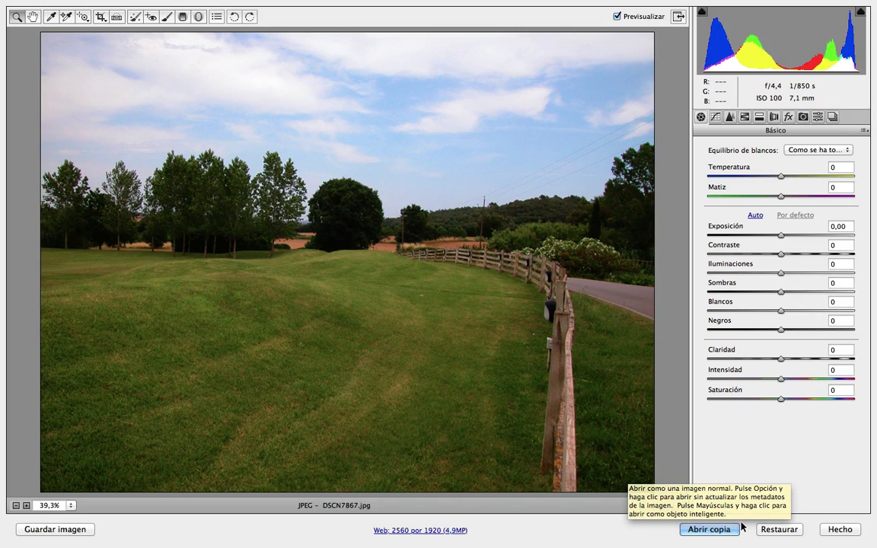
pyautogui.press('alt')
pyautogui.press('alt')
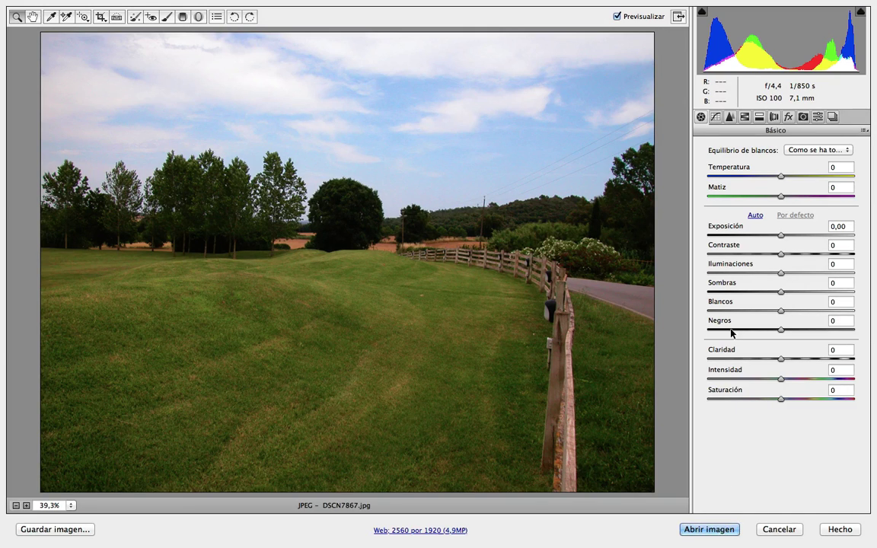
# Set exposure -2,85, contrast +63, highlights +38, shadows -28, whites +40, blacks -59
pyautogui.click(739, 235)
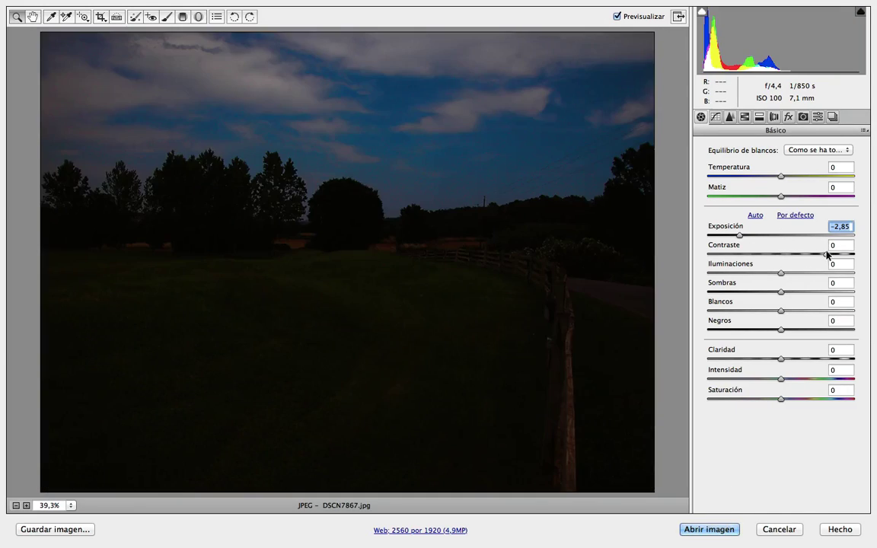
pyautogui.click(826, 254)
pyautogui.click(807, 272)
pyautogui.click(759, 291)
pyautogui.click(810, 311)
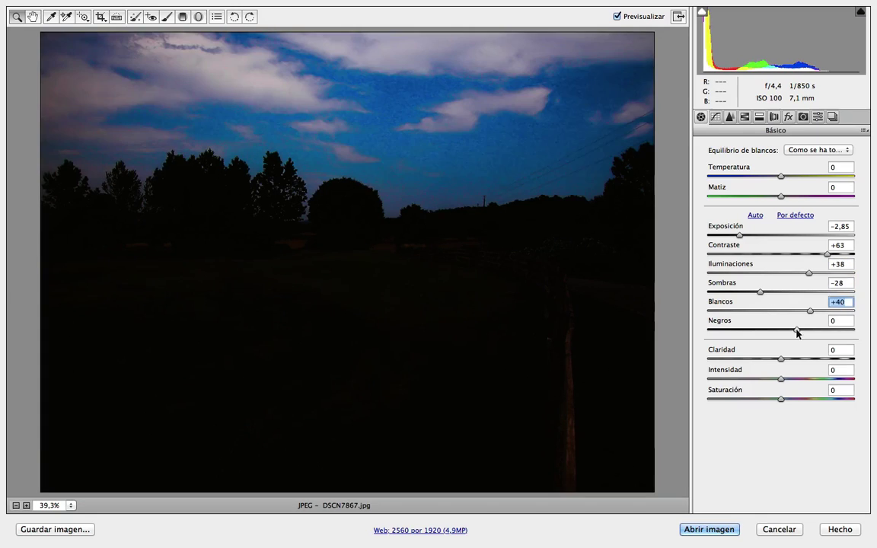
pyautogui.click(737, 329)
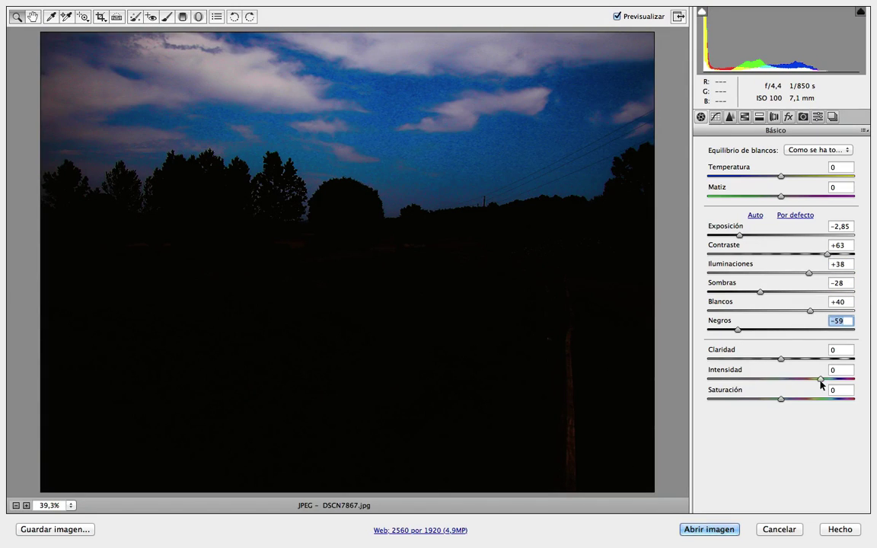
# Boost vibrance to +54, clarity to +48 and saturation to +93
pyautogui.click(820, 378)
pyautogui.click(816, 359)
pyautogui.click(815, 399)
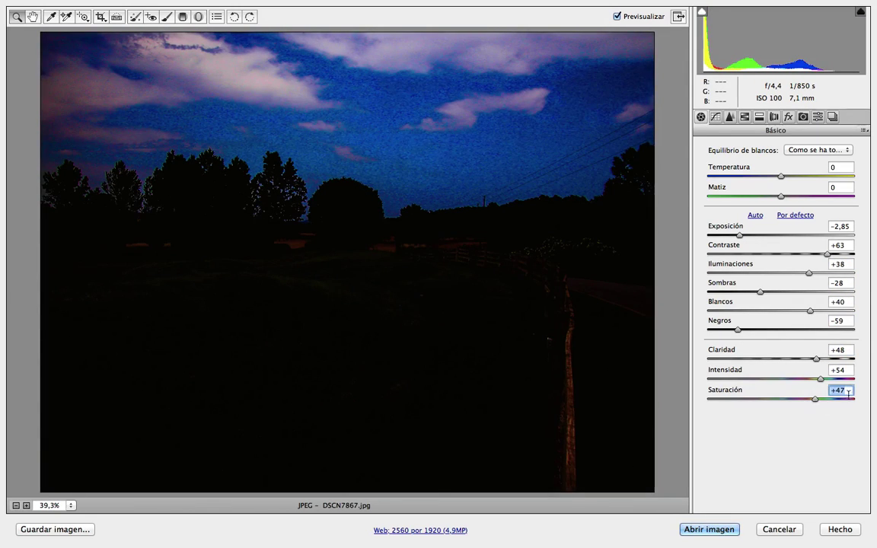
pyautogui.click(848, 399)
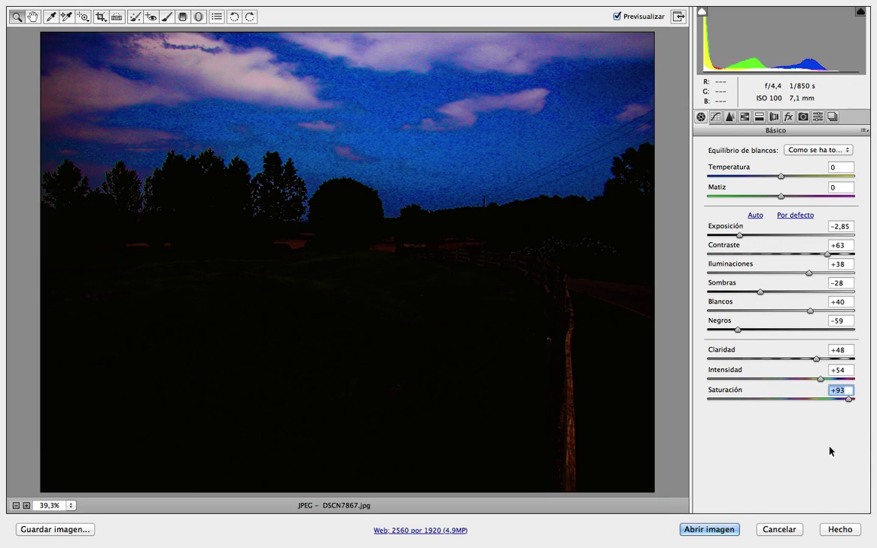
pyautogui.press('alt')
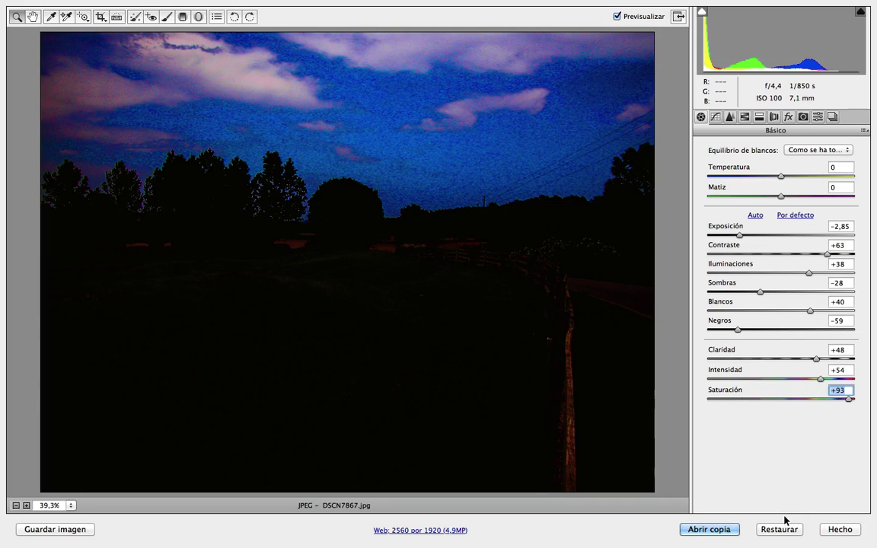
pyautogui.press('alt')
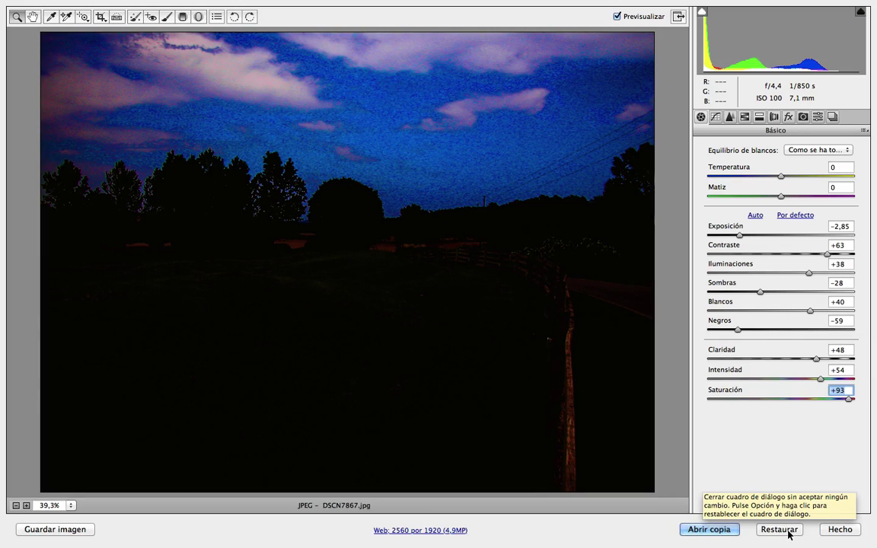
# Reset all adjustments, crop to the lower-right fence, then set vibrance +35 and saturation +33
pyautogui.keyDown('alt'); pyautogui.click(779, 529); pyautogui.keyUp('alt')
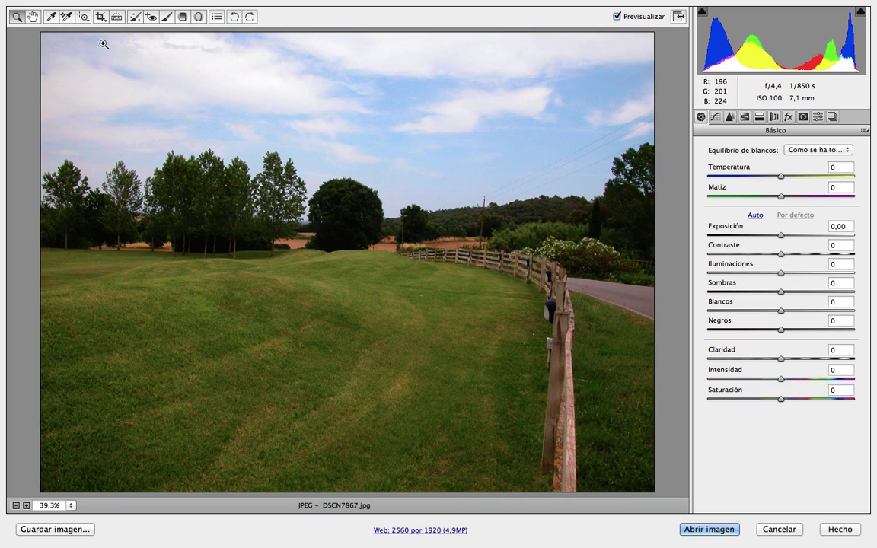
pyautogui.click(101, 17)
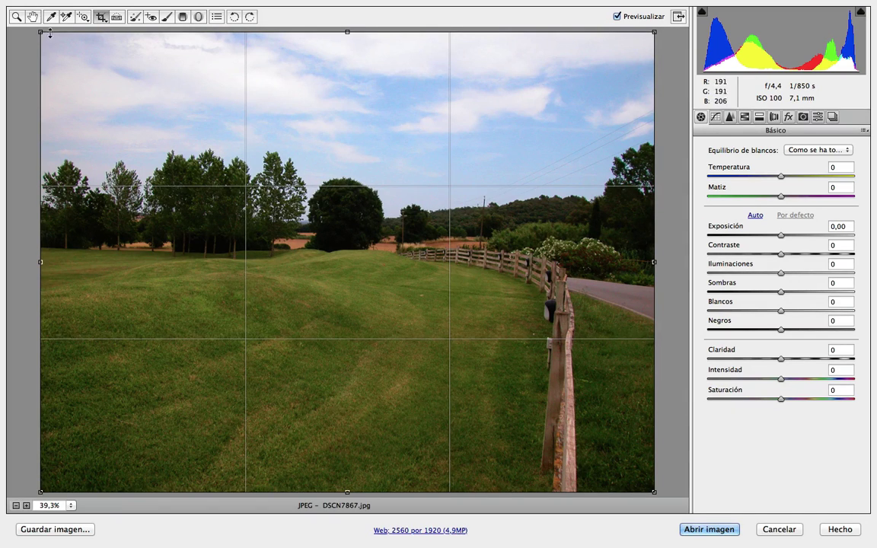
pyautogui.moveTo(40, 32); pyautogui.dragTo(392, 229)
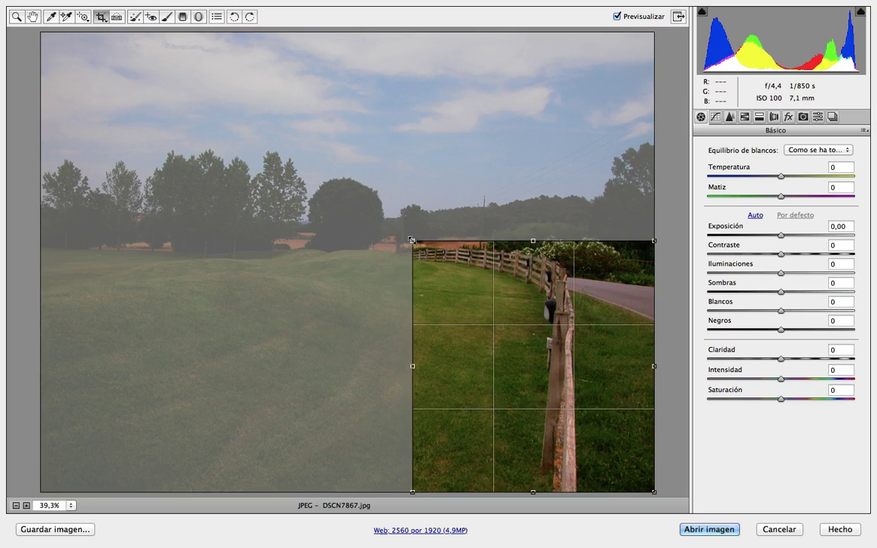
pyautogui.press('Return')
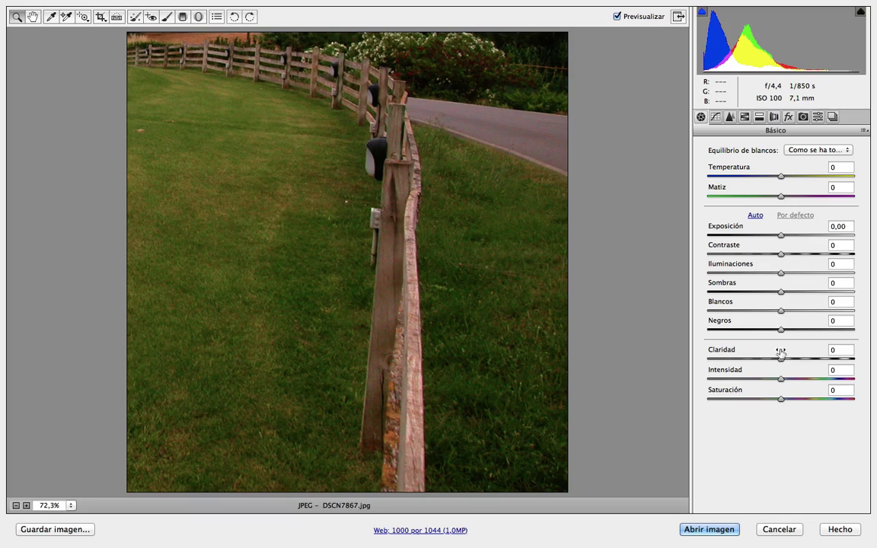
pyautogui.click(807, 379)
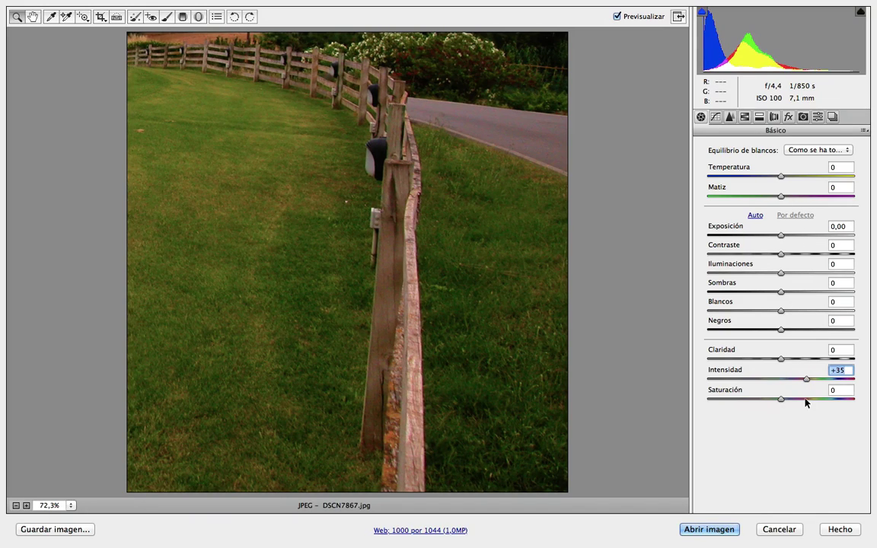
pyautogui.click(805, 399)
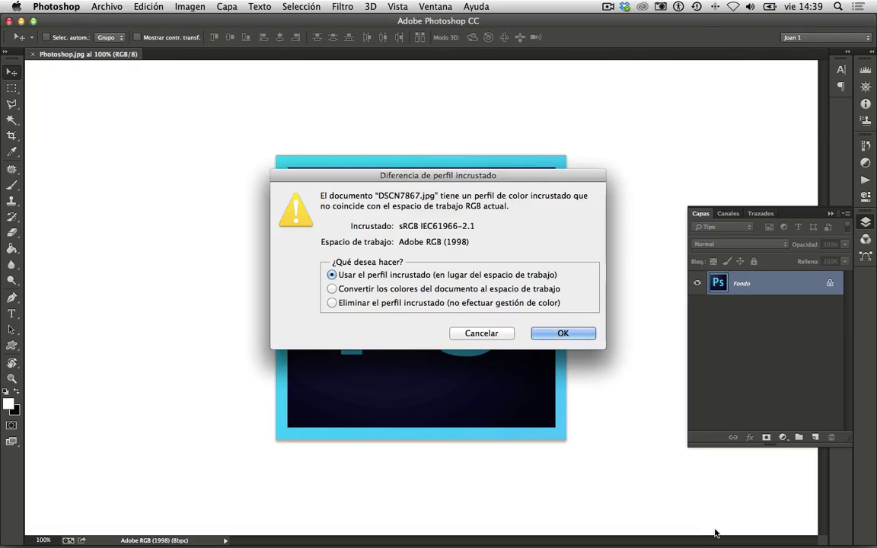
# Open the cropped photo keeping its embedded profile, close it unsaved, and reopen DSCN7867.jpg
pyautogui.click(561, 333)
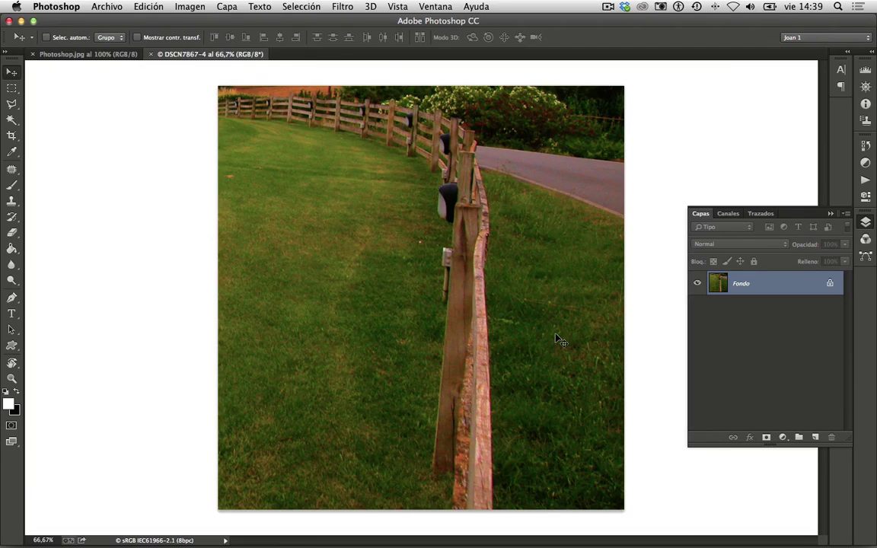
pyautogui.press('super+w')
pyautogui.click(409, 200)
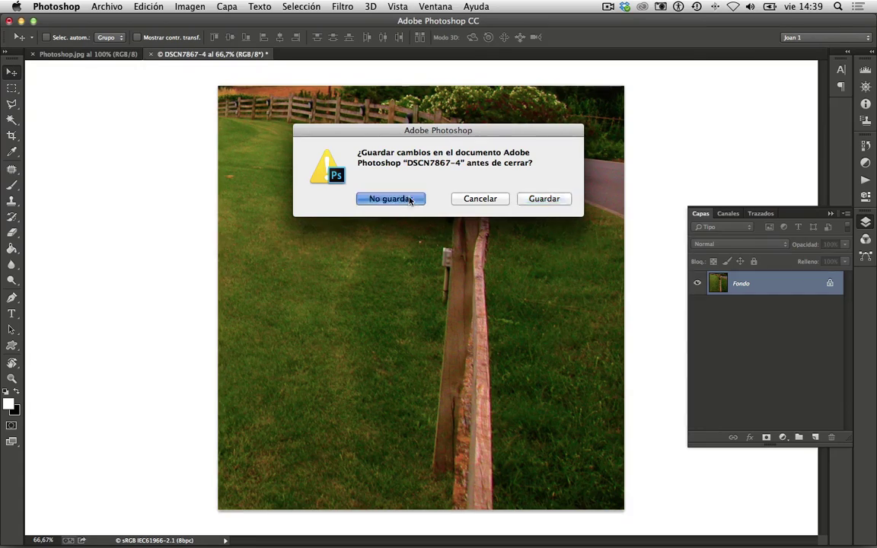
pyautogui.press('super+o')
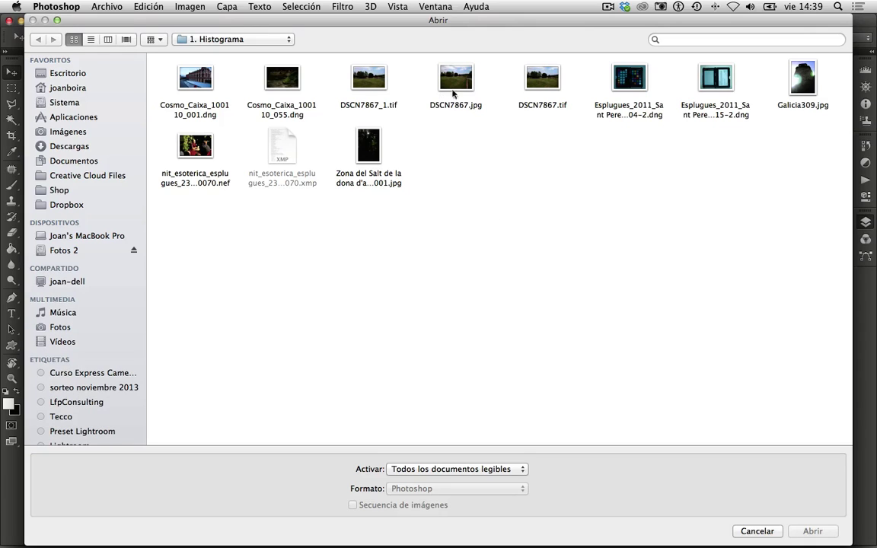
pyautogui.doubleClick(453, 93)
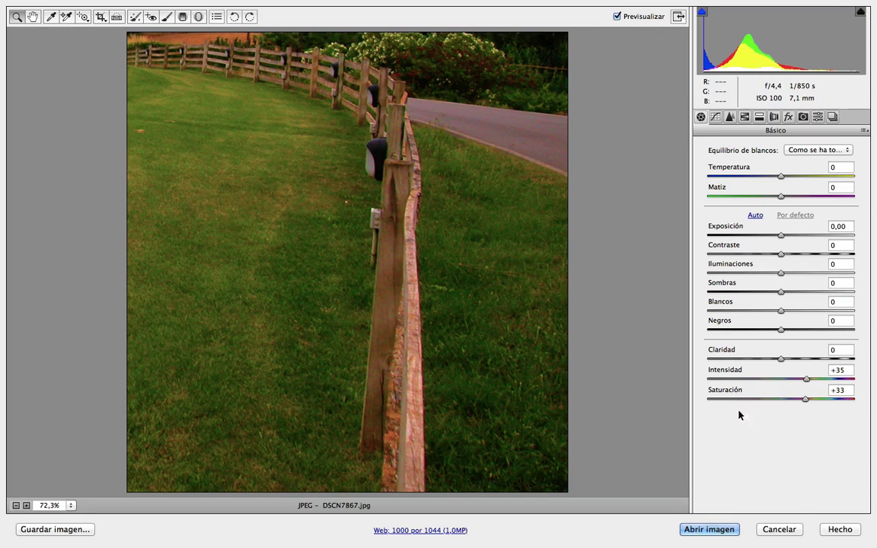
# Attempt to reset all adjustments with Option-Restaurar, twice
pyautogui.press('alt')
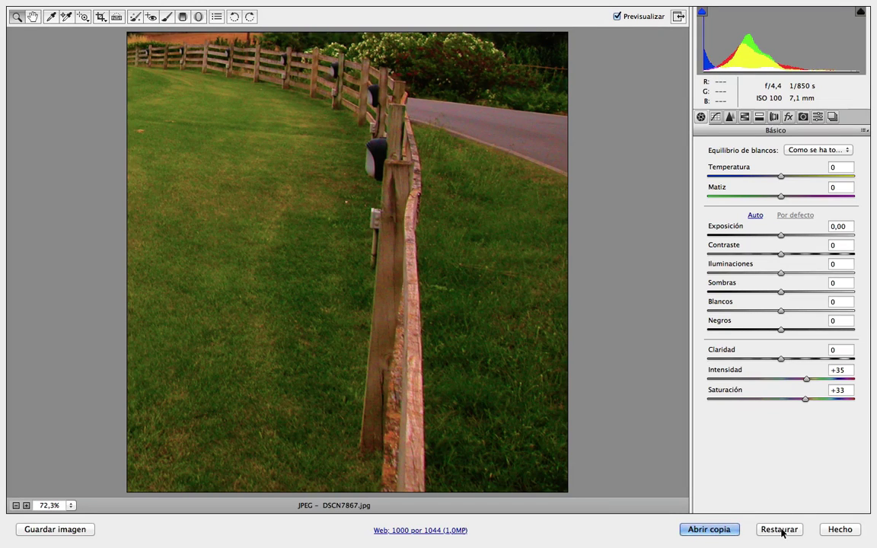
pyautogui.click(781, 531)
pyautogui.click(781, 531)
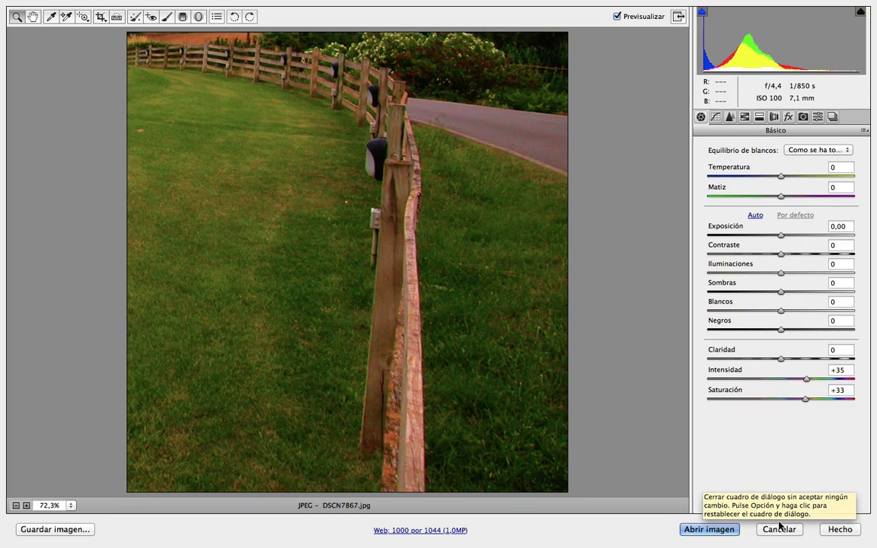
pyautogui.press('alt')
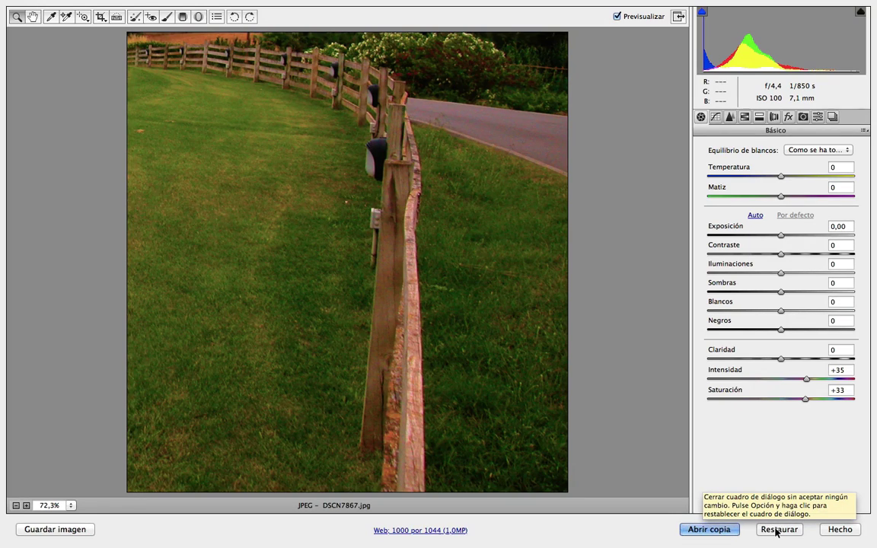
pyautogui.click(777, 534)
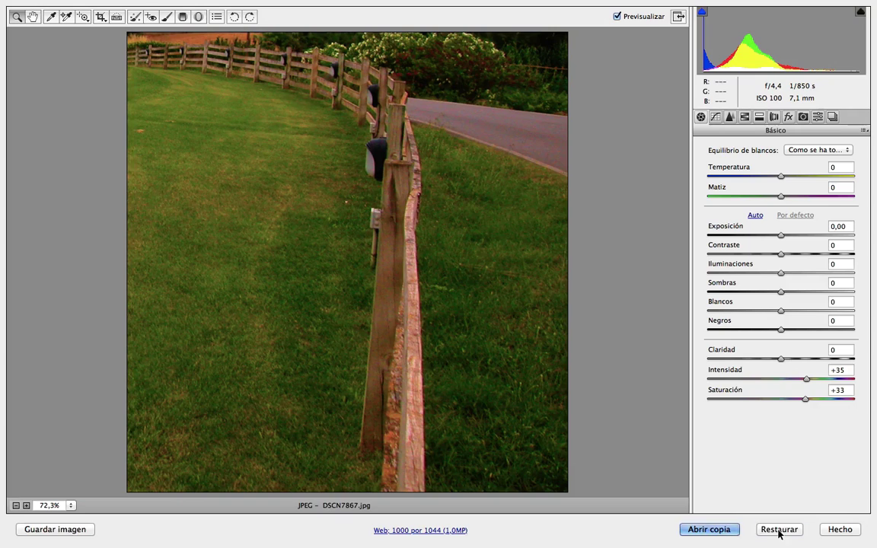
pyautogui.click(779, 534)
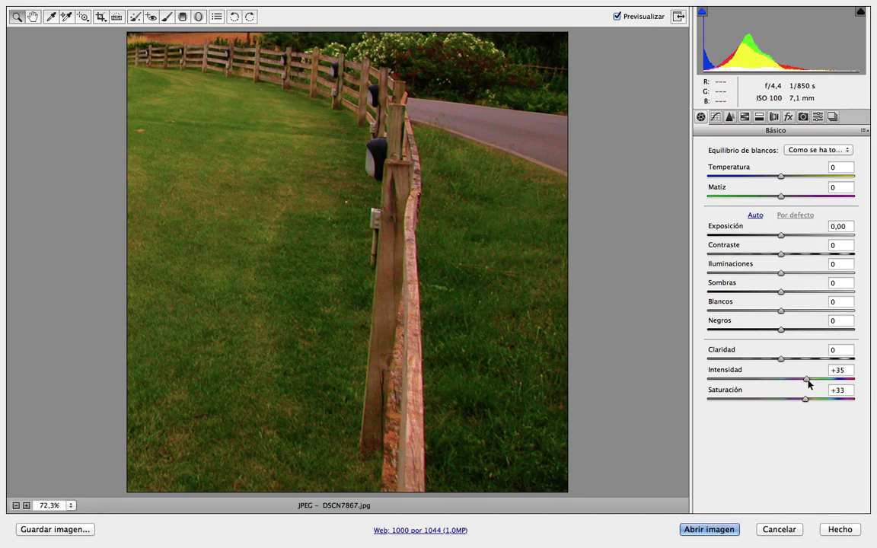
# Reset vibrance and saturation to 0 and show the crop options list
pyautogui.doubleClick(807, 379)
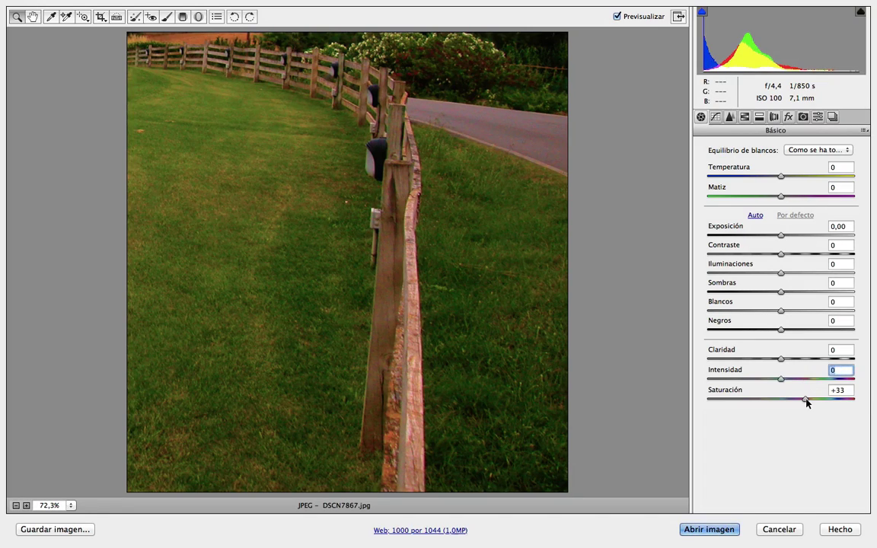
pyautogui.doubleClick(806, 399)
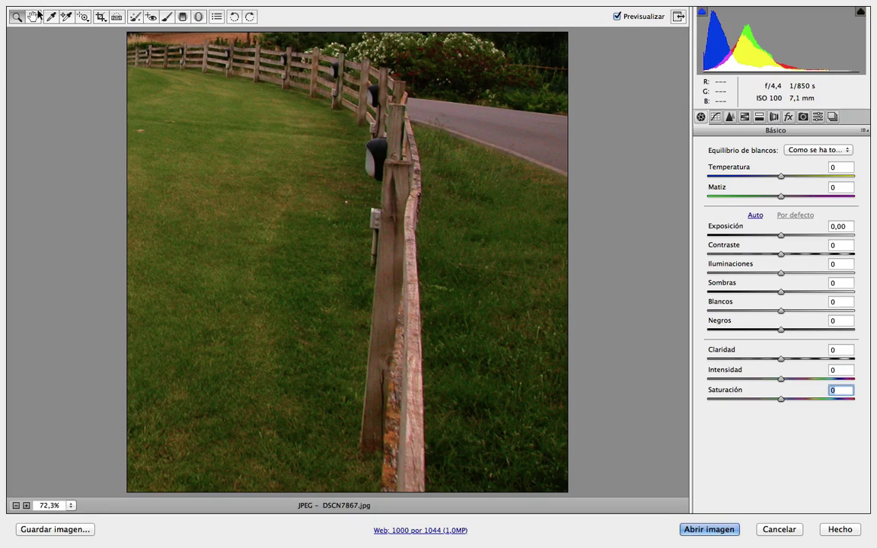
pyautogui.click(99, 17)
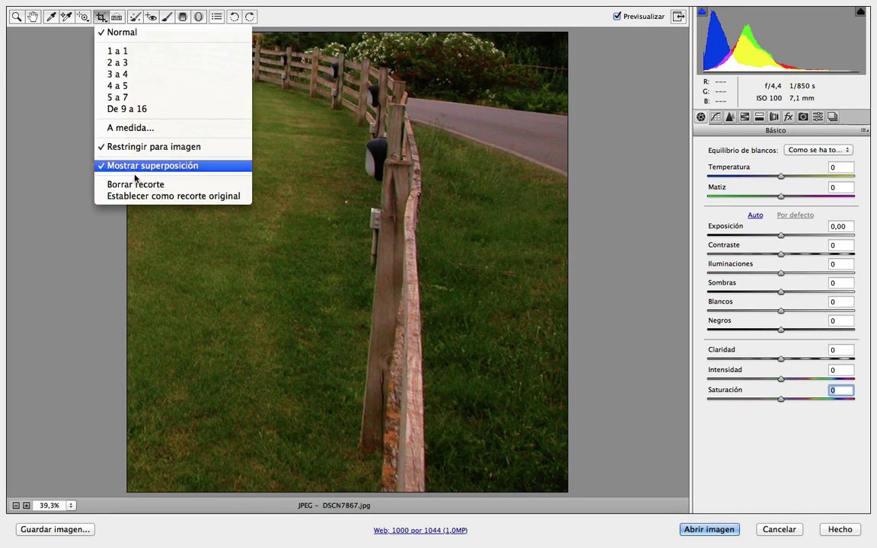
# Clear the crop so the full 2560 × 1920 landscape is shown
pyautogui.click(142, 196)
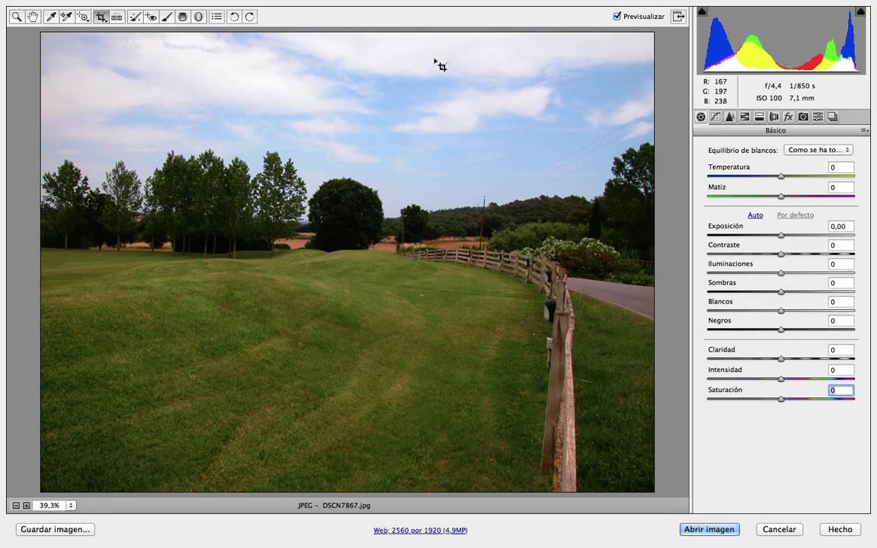
pyautogui.click(217, 18)
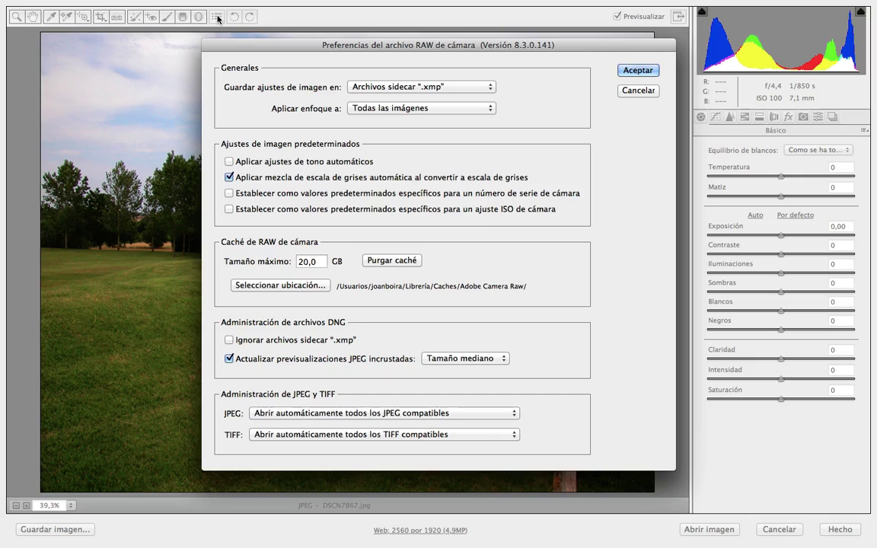
pyautogui.click(638, 90)
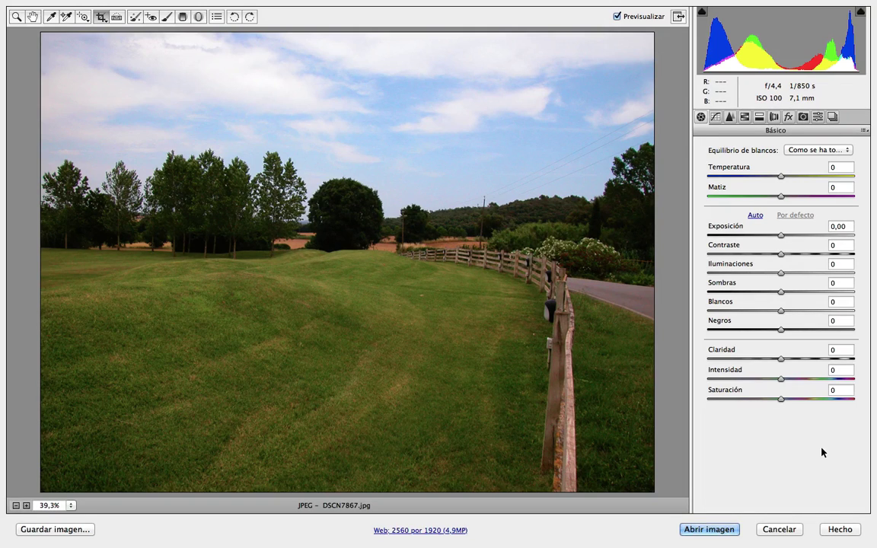
pyautogui.click(218, 19)
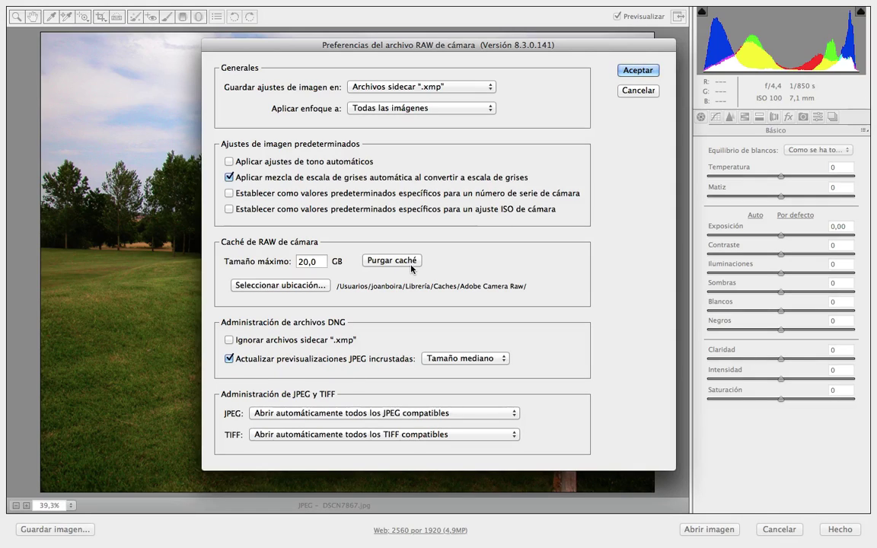
pyautogui.click(636, 91)
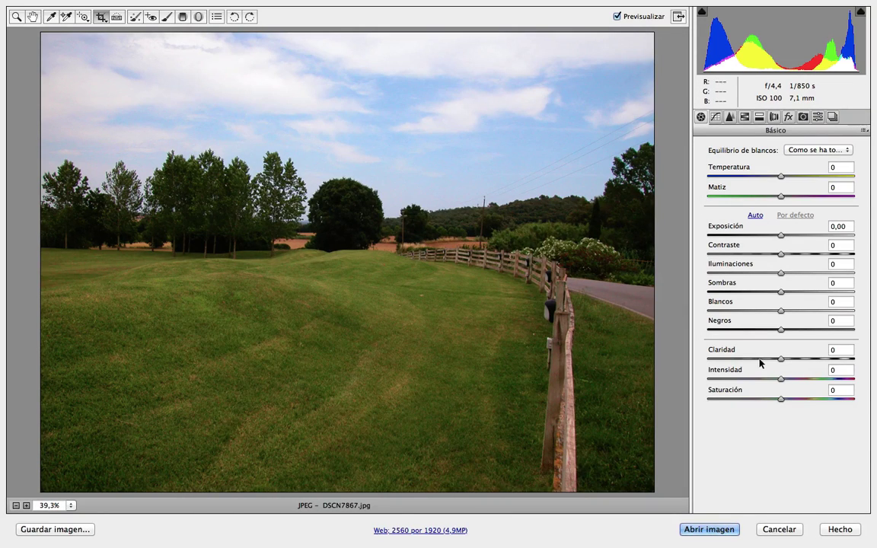
# Accept the Camera Raw settings with Hecho (Done) and return to Photoshop.jpg
pyautogui.click(837, 530)
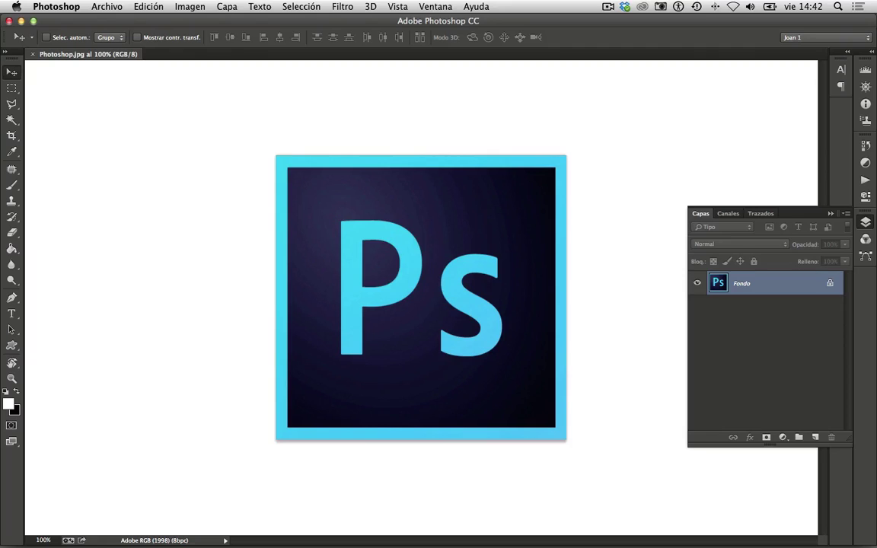
# Hide the floating Capas (Layers) panel with F7
pyautogui.press('F7')
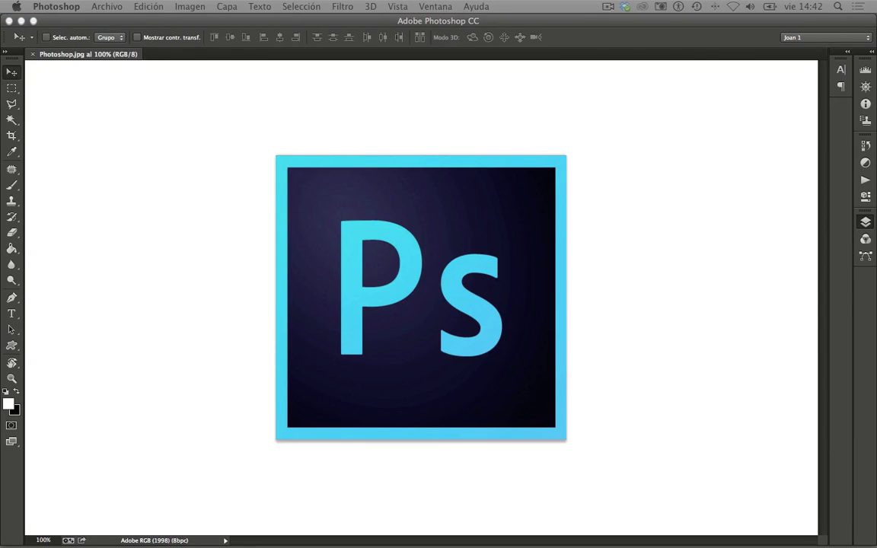